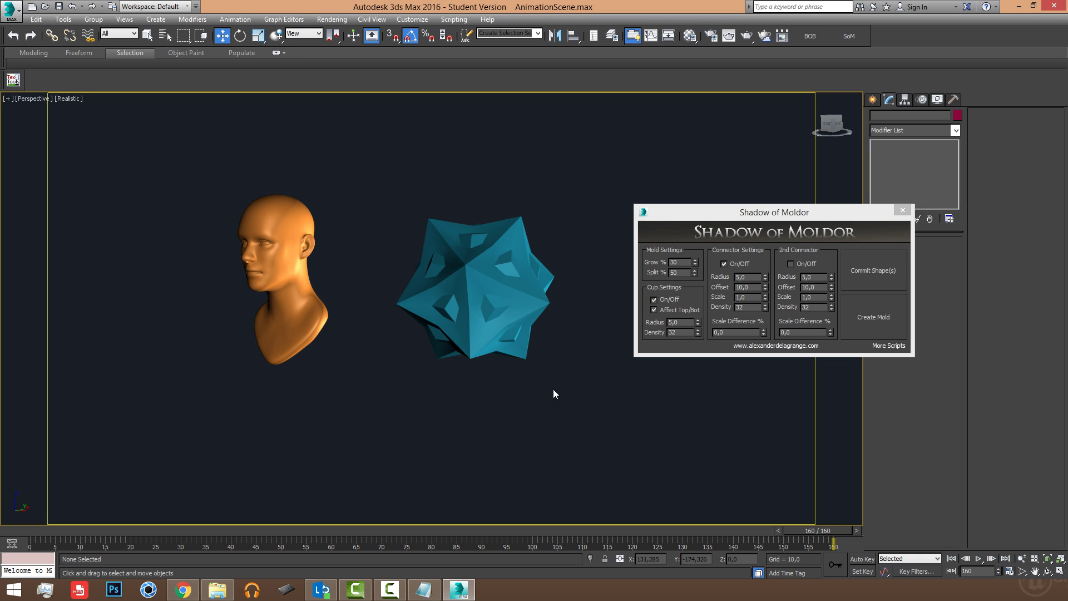
Step: Select the blue star shape and commit it as the mold shape in the Shadow of Moldor script
middle_click_drag(562, 369, 513, 354, "alt")
middle_click_drag(510, 301, 505, 343)
middle_click_drag(532, 384, 530, 356)
left_click(491, 322)
mouse_move(490, 321)
middle_mouse_down()
mouse_move(494, 341)
mouse_move(521, 338)
middle_mouse_up()
key("F3")
key("F3")
left_click(871, 274)
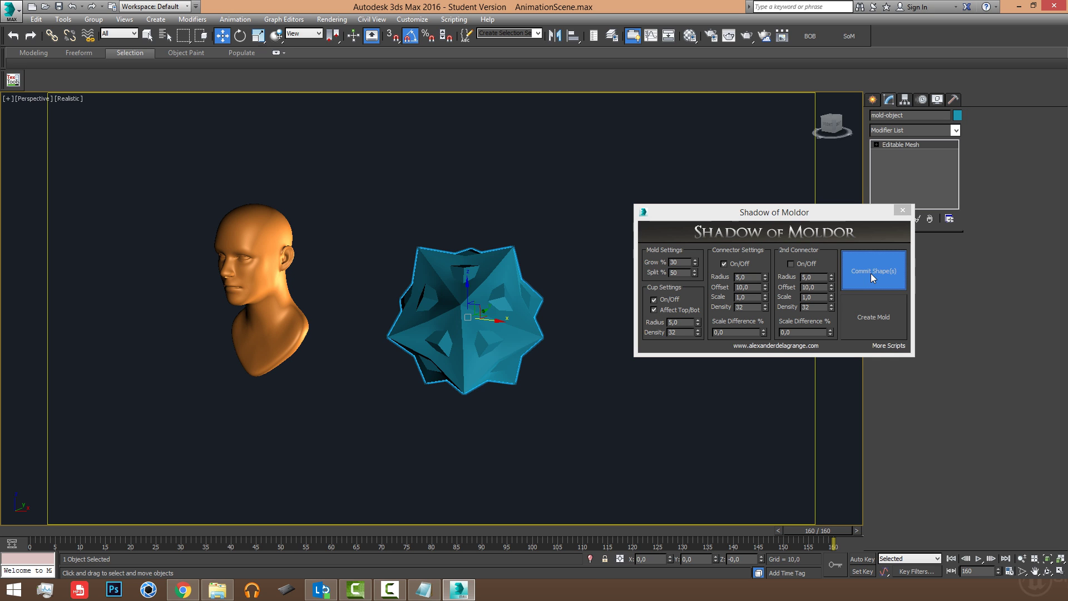
Step: Set the mold's Grow to 40 % and the first connector's Offset to 12, and create the star's mold
middle_click_drag(542, 344, 542, 334)
key("F3")
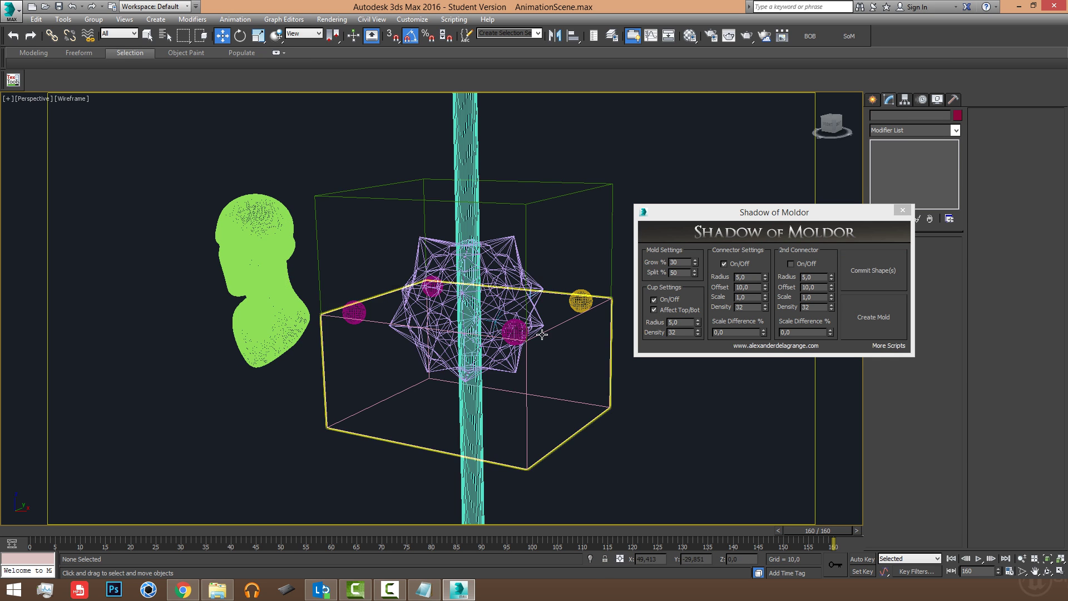
mouse_move(694, 262)
left_mouse_down()
mouse_move(694, 211)
mouse_move(693, 256)
left_mouse_up()
left_click_drag(765, 285, 765, 275)
left_click(875, 312)
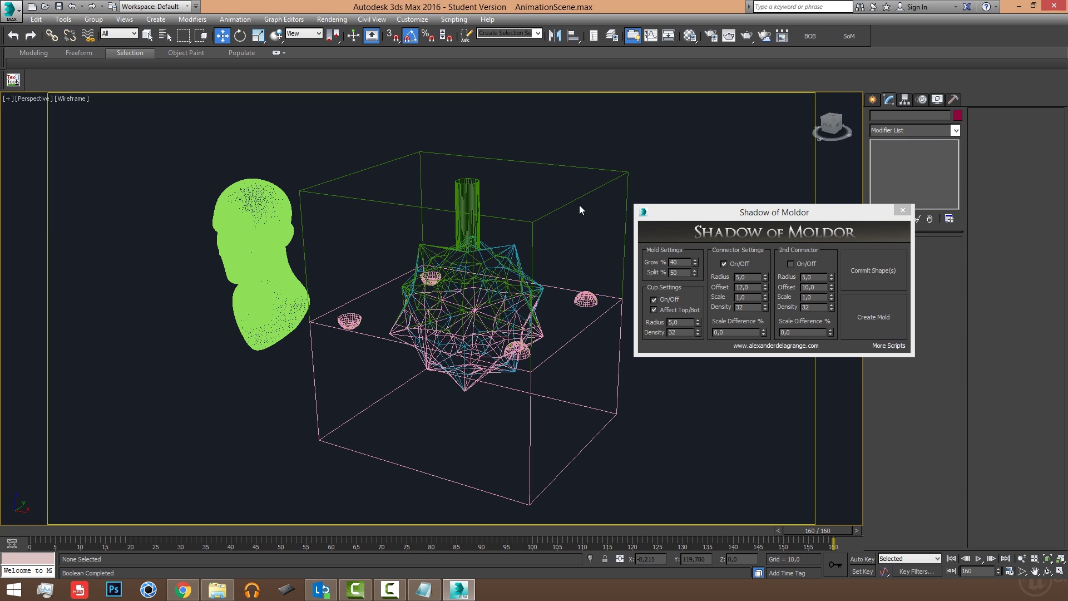
key("F3")
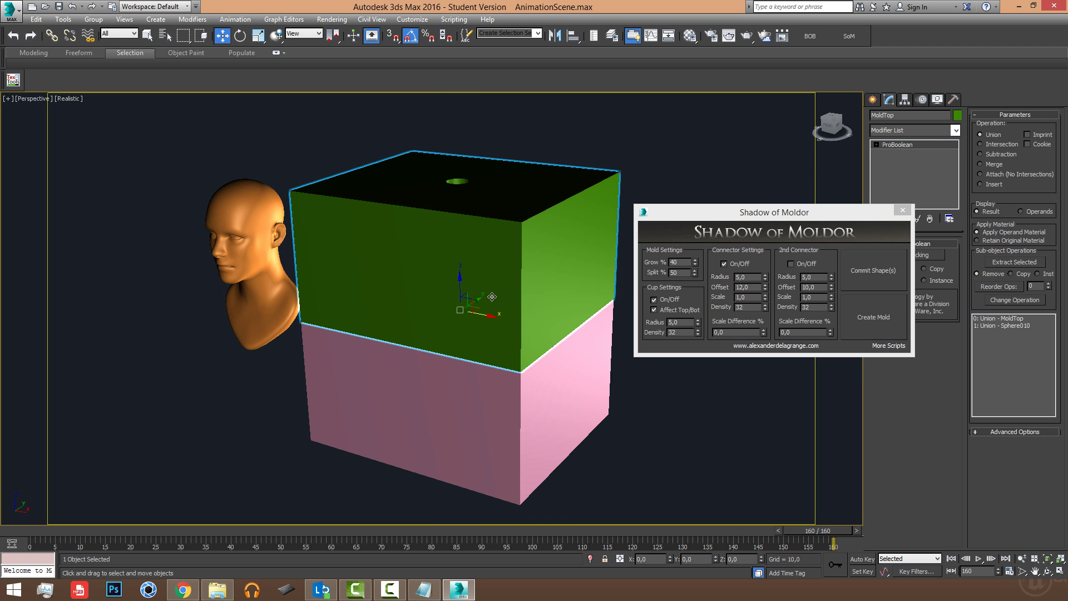
Step: Separate the mold by raising the top half and lowering the bottom half clear of the star
middle_click_drag(502, 285, 489, 272, "alt")
left_click_drag(464, 270, 464, 194)
left_click(546, 363)
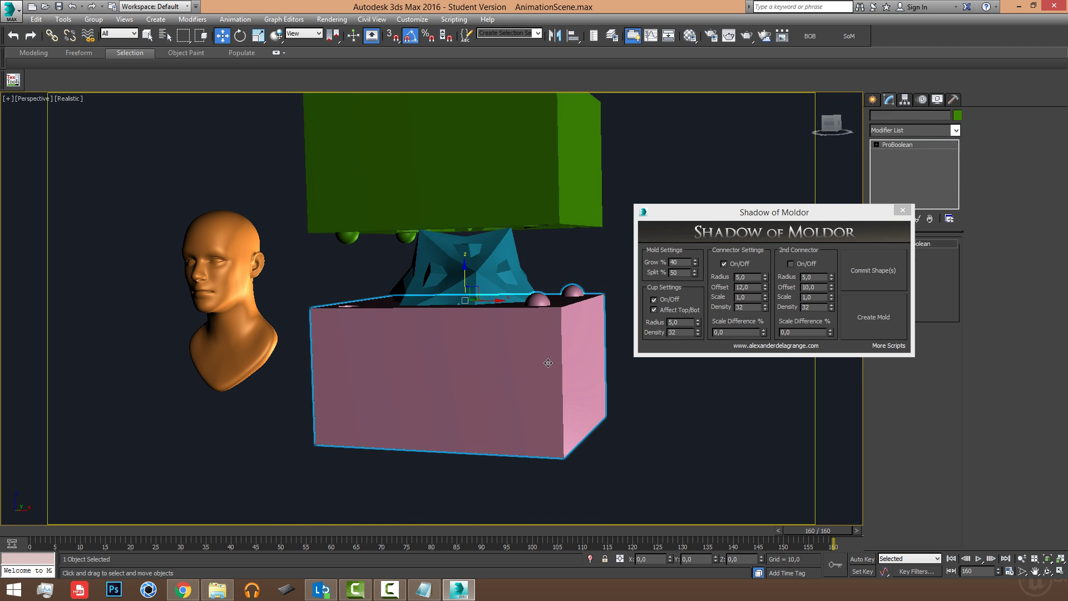
left_click_drag(474, 372, 474, 385)
left_click(559, 371)
middle_click_drag(548, 397, 538, 369, "alt")
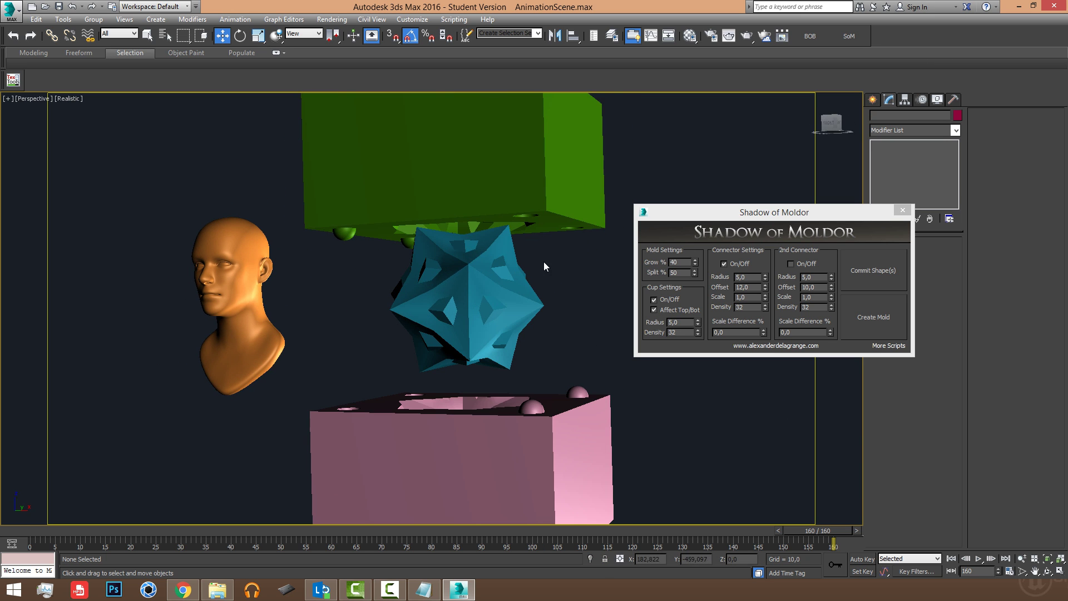
Step: Bring the mold's bottom half back up beneath the top half and delete both halves
middle_click_drag(485, 471, 507, 468, "alt")
left_click(507, 468)
left_click_drag(467, 390, 465, 215)
middle_click_drag(466, 281, 511, 327, "alt")
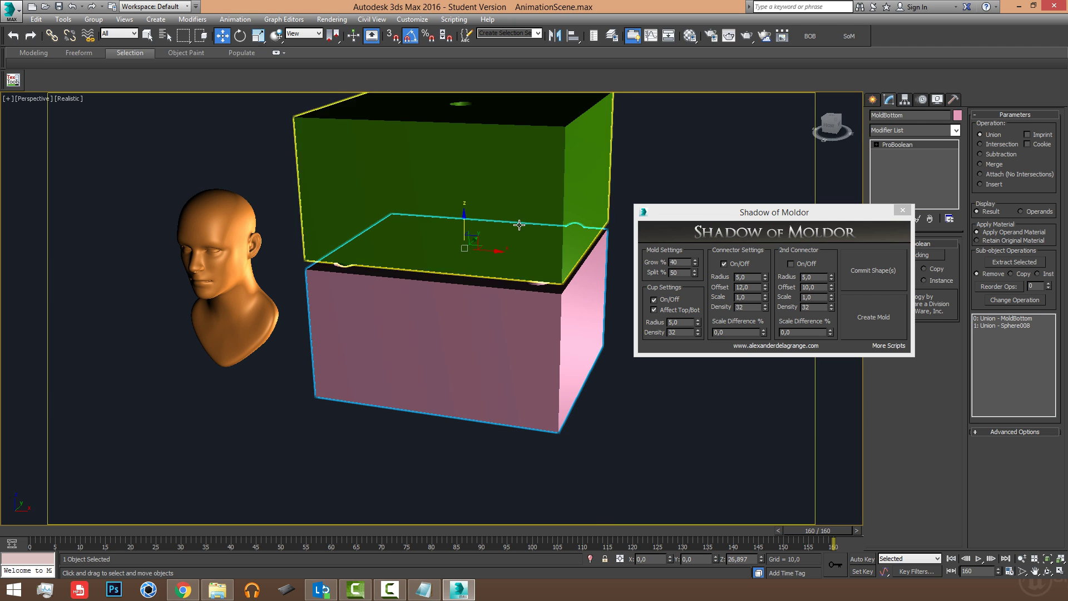
left_click(519, 225, "ctrl")
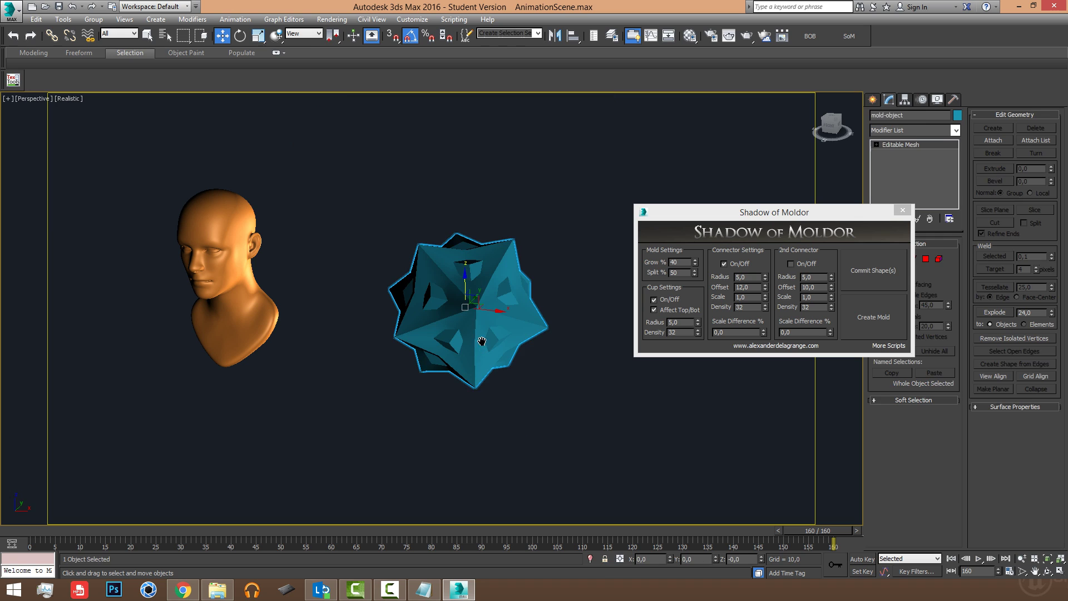
Step: Examine the blue star's shape from several sides and up close
middle_click_drag(480, 340, 492, 340)
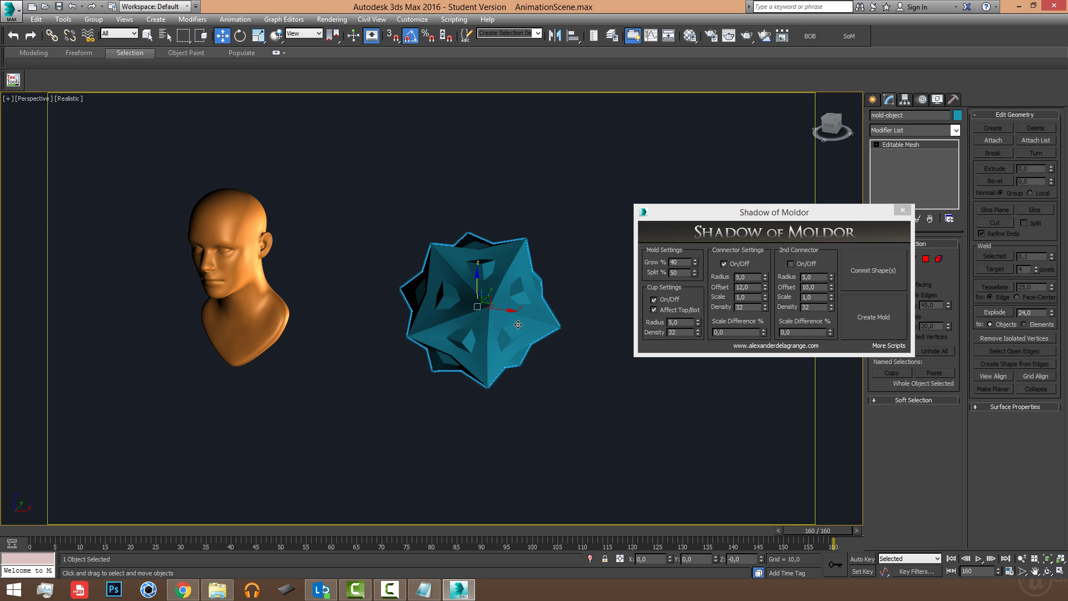
middle_click_drag(509, 318, 478, 365, "alt")
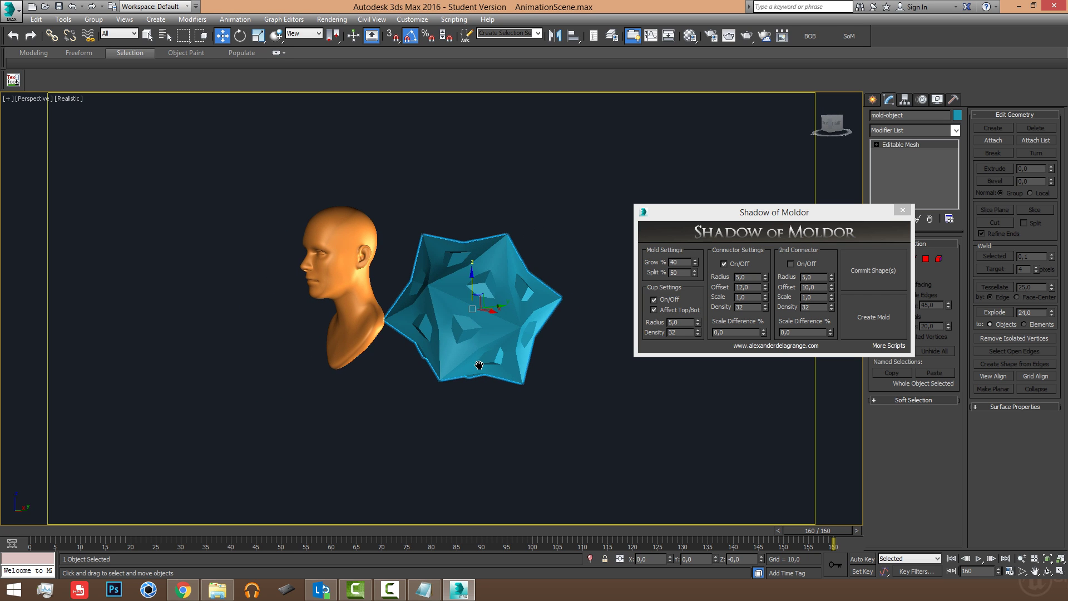
middle_click_drag(510, 291, 523, 308, "alt")
middle_click_drag(513, 345, 506, 290, "alt")
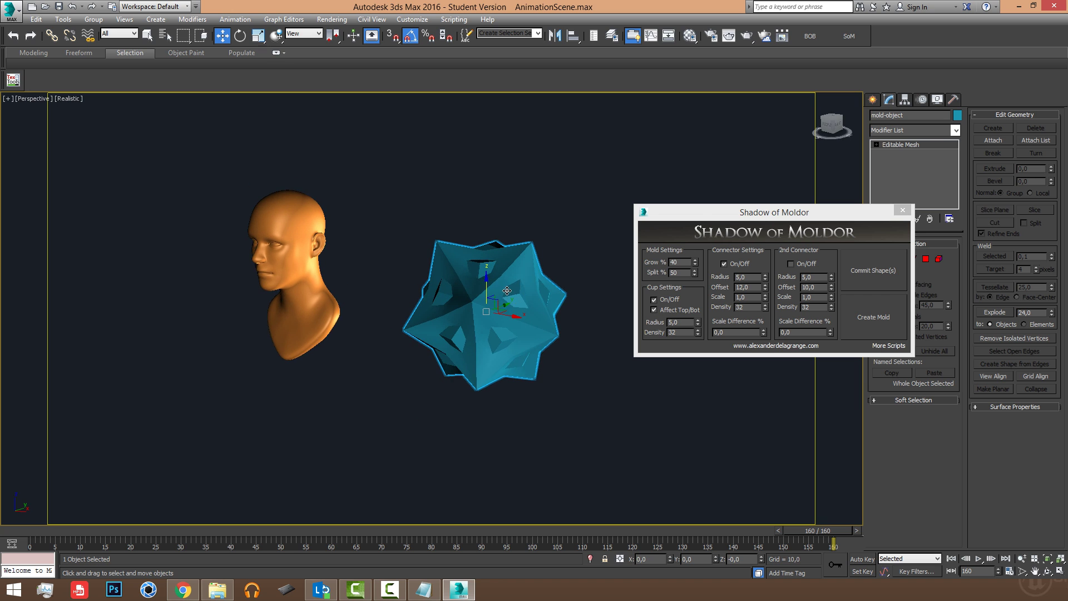
scroll(507, 291, "up", 8)
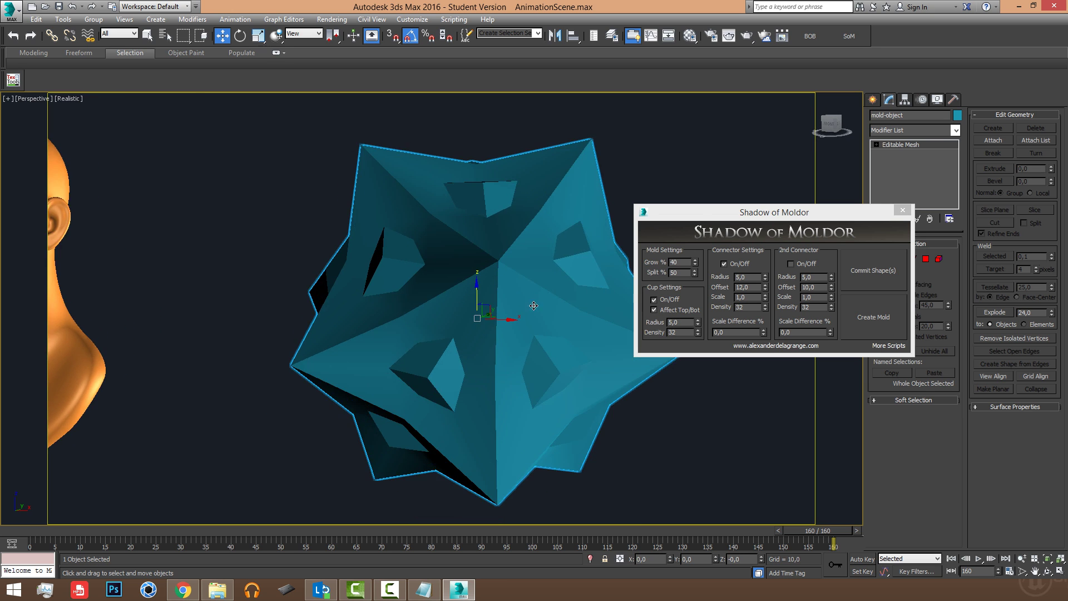
scroll(532, 307, "down", 4)
middle_click_drag(548, 306, 529, 316, "alt")
left_click(540, 276)
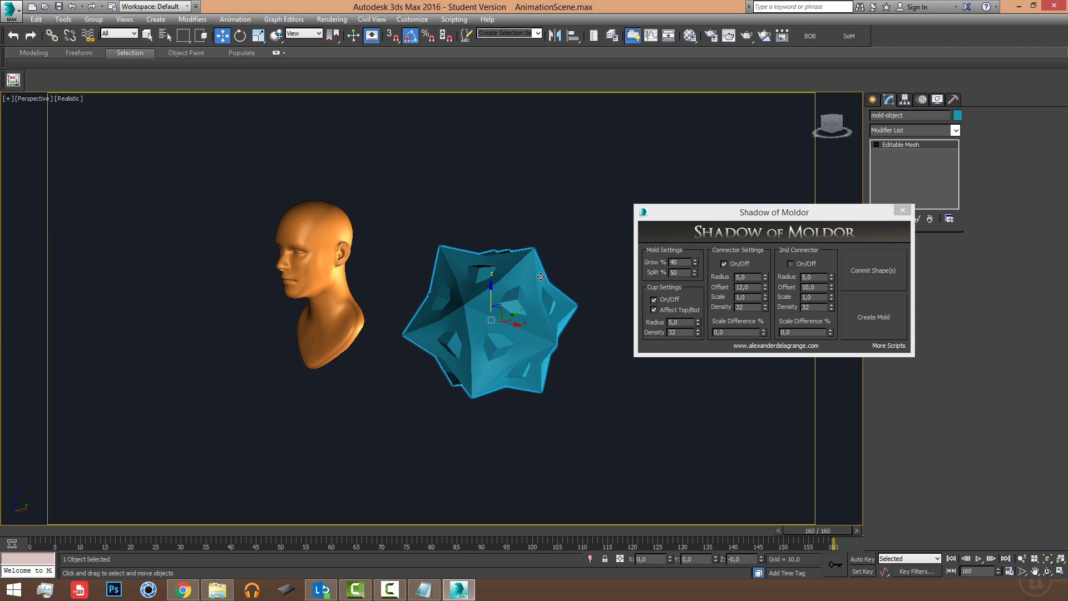
left_click(579, 182)
left_click(513, 321)
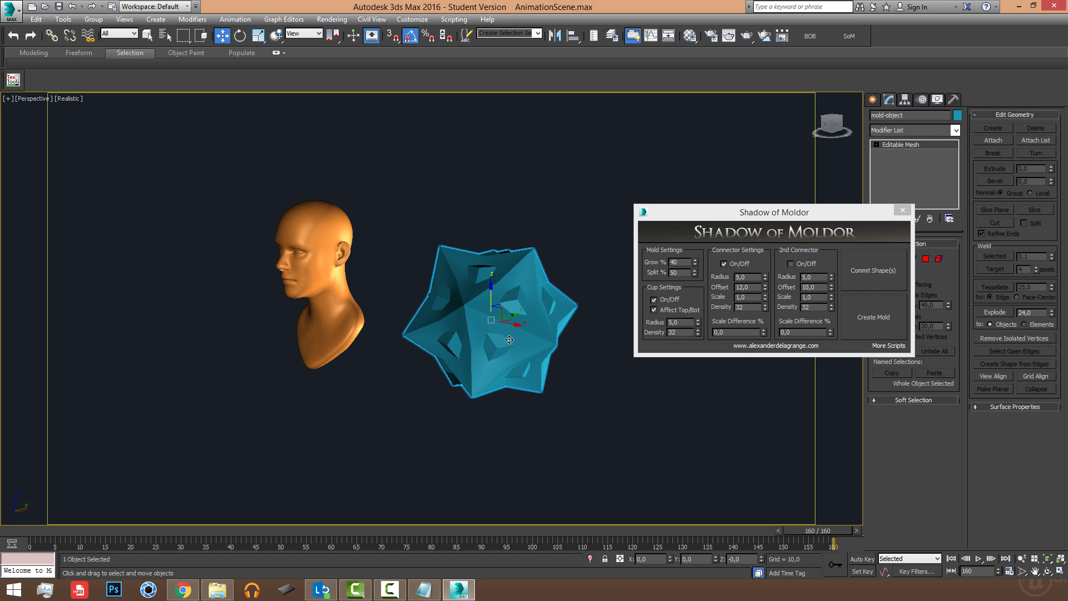
Step: Inspect the polygon edges of the star and the head, and view the star from other angles
key("F4")
left_click(556, 224)
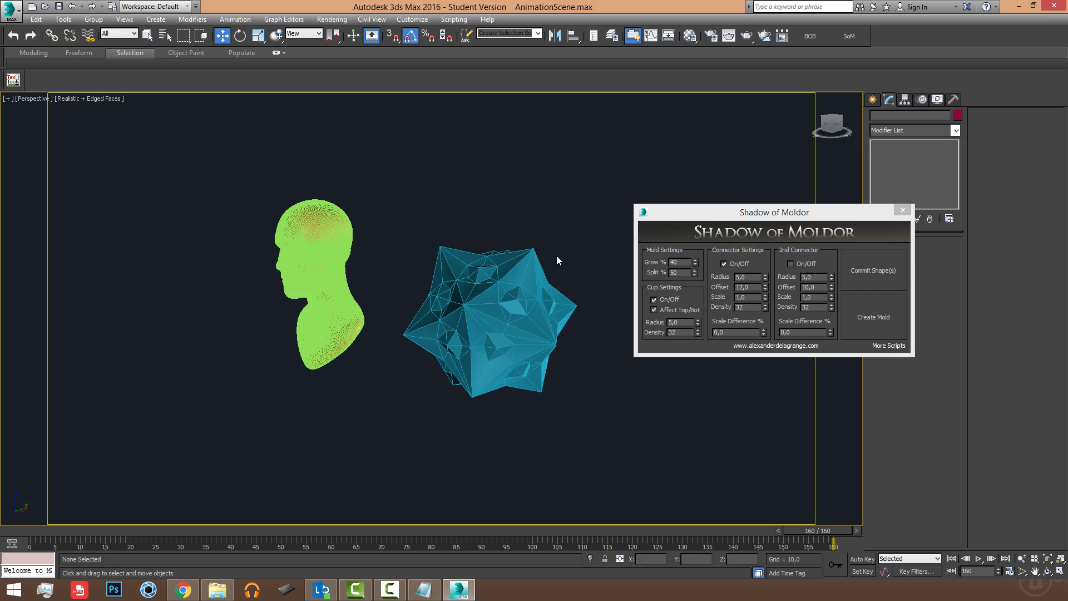
key("F4")
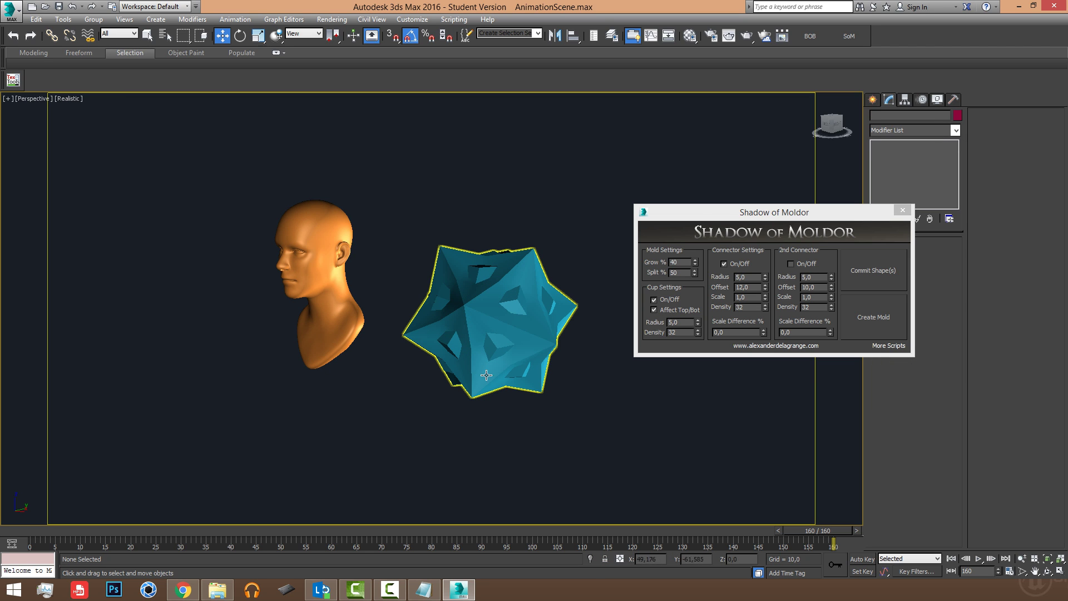
middle_click_drag(452, 349, 511, 227, "alt")
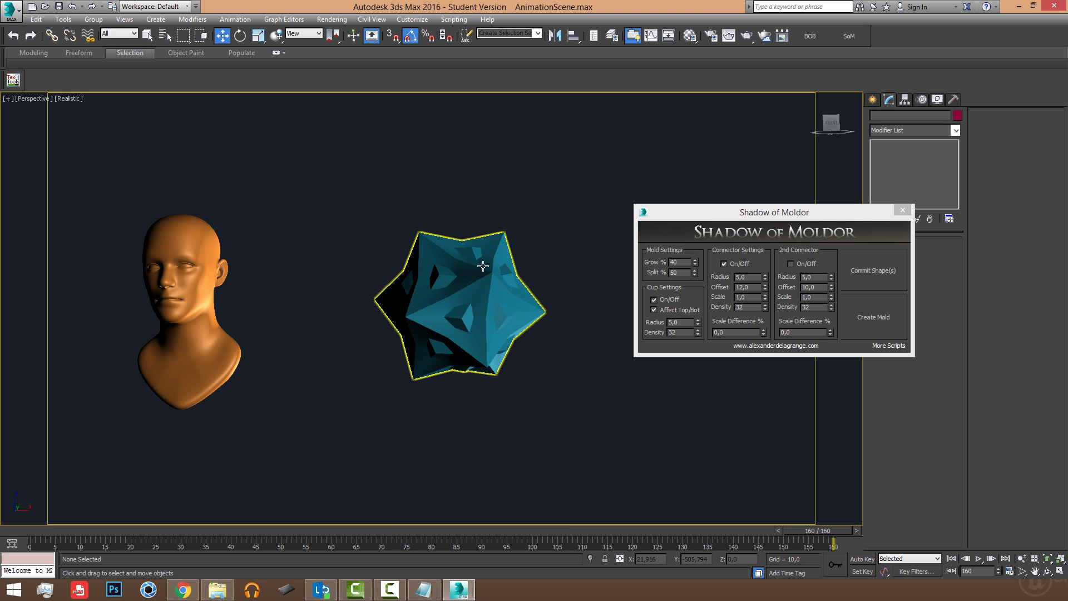
middle_click_drag(487, 290, 482, 313, "alt")
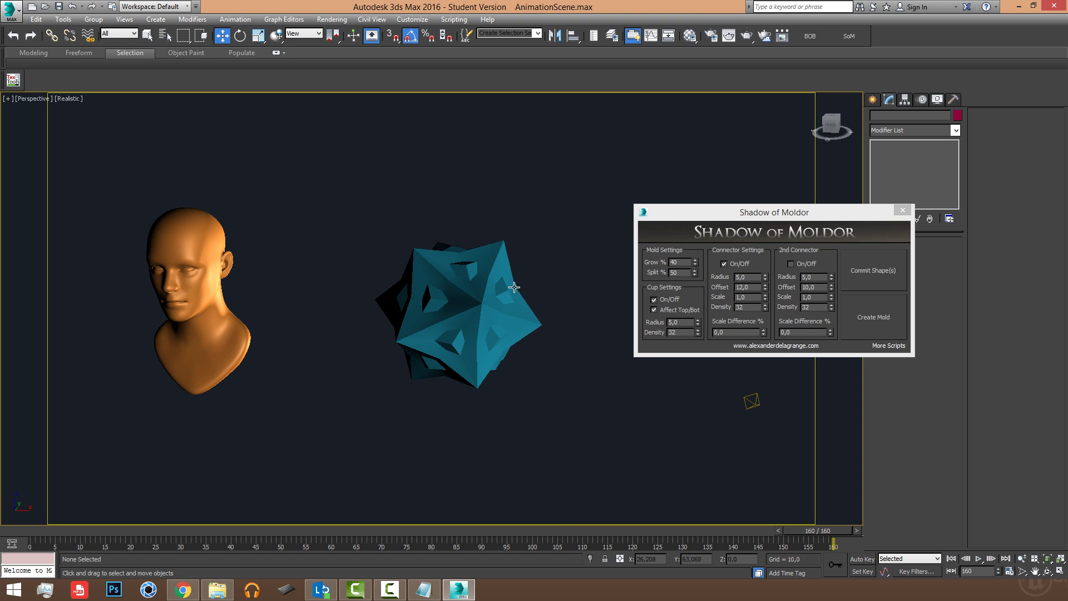
Step: Move the blue star along X to about -200, to the far side of the head
left_click(504, 317)
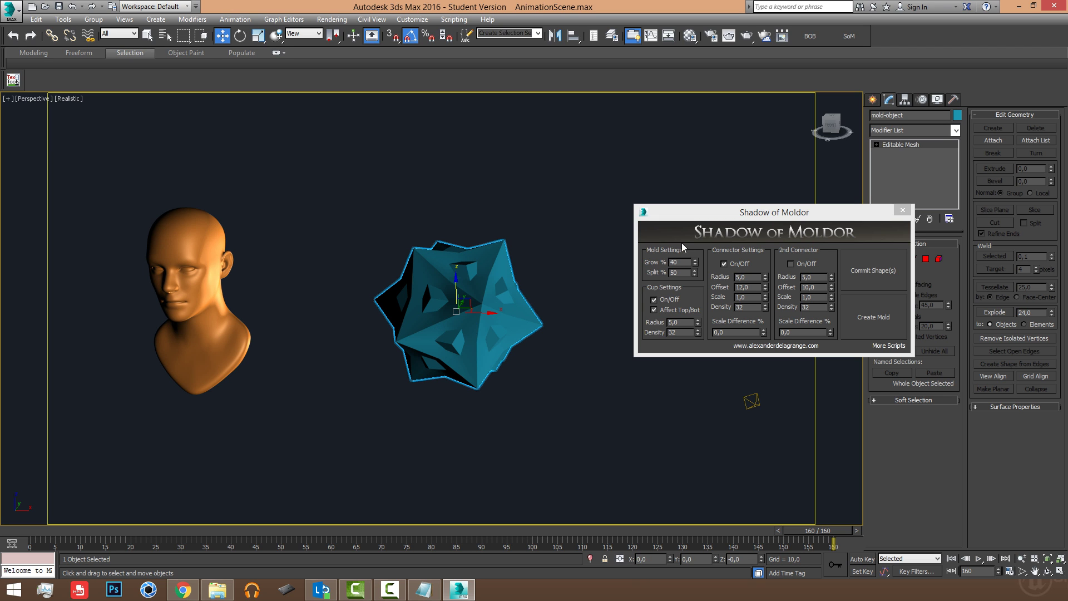
middle_click_drag(449, 304, 547, 304, "alt")
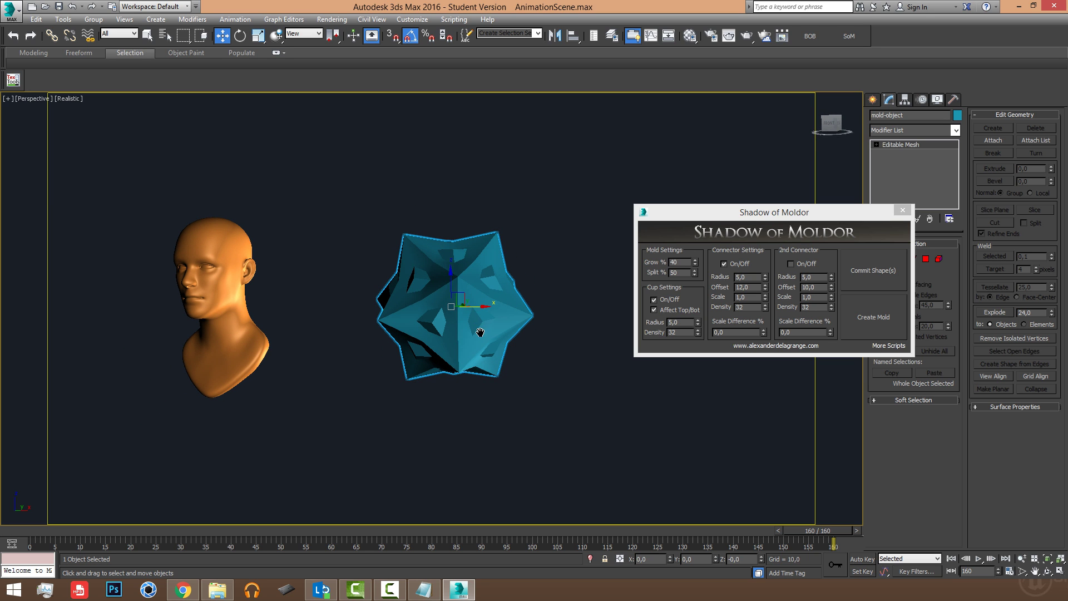
middle_click_drag(480, 332, 481, 340)
left_click_drag(485, 339, 126, 342)
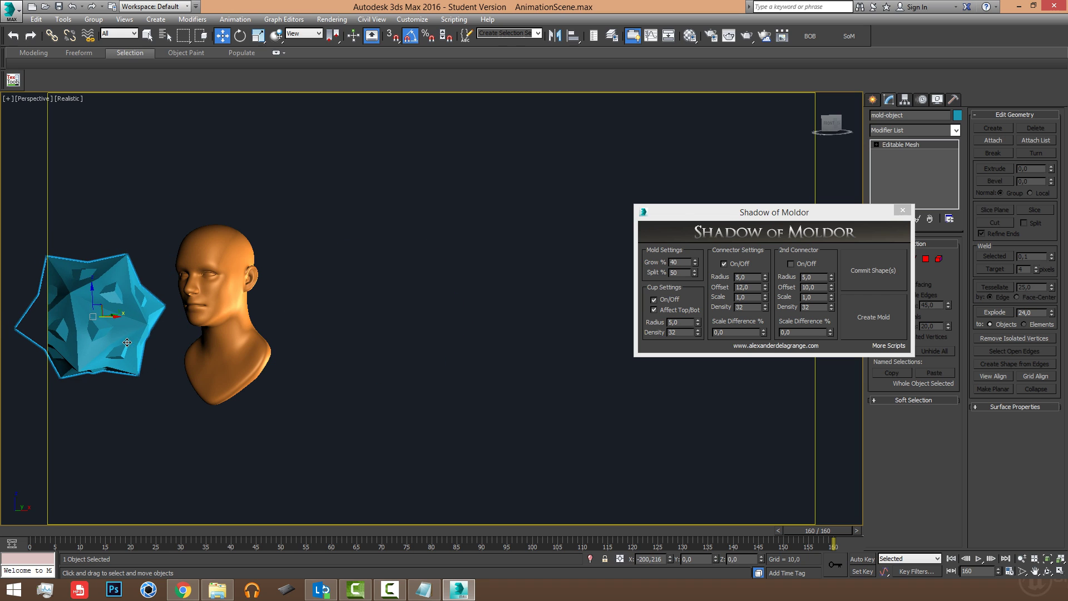
Step: Show the grid and create a teapot primitive near its centre, with the script dialog moved aside
left_click(872, 99)
left_click_drag(877, 210, 883, 272)
left_click(892, 217)
middle_click_drag(594, 264, 600, 266)
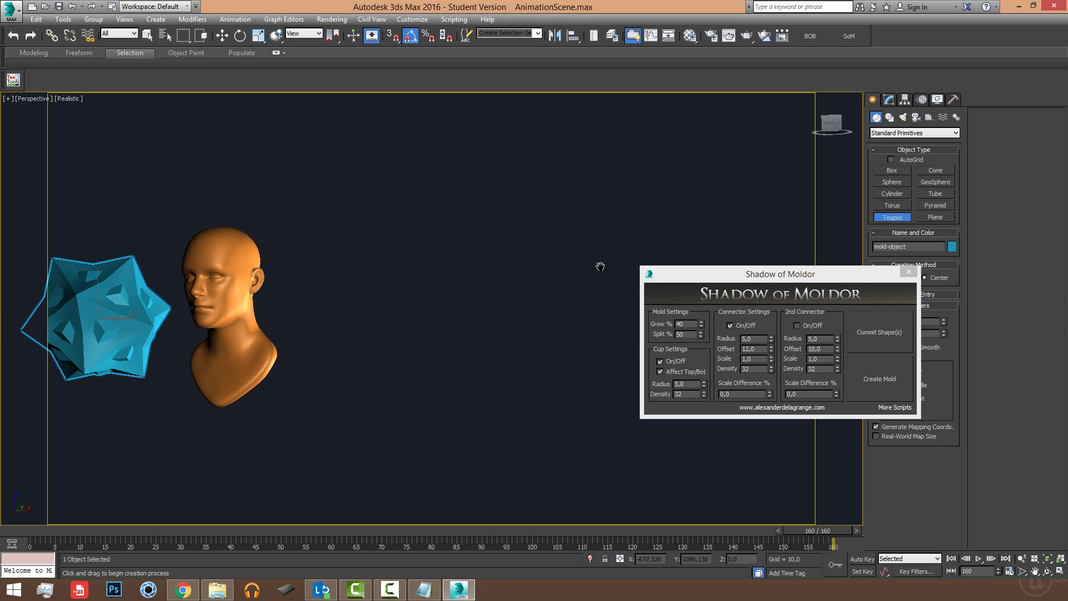
key("g")
middle_click_drag(477, 293, 458, 334, "alt")
left_click_drag(457, 334, 453, 359)
right_click(453, 359)
middle_click_drag(454, 360, 459, 352, "alt")
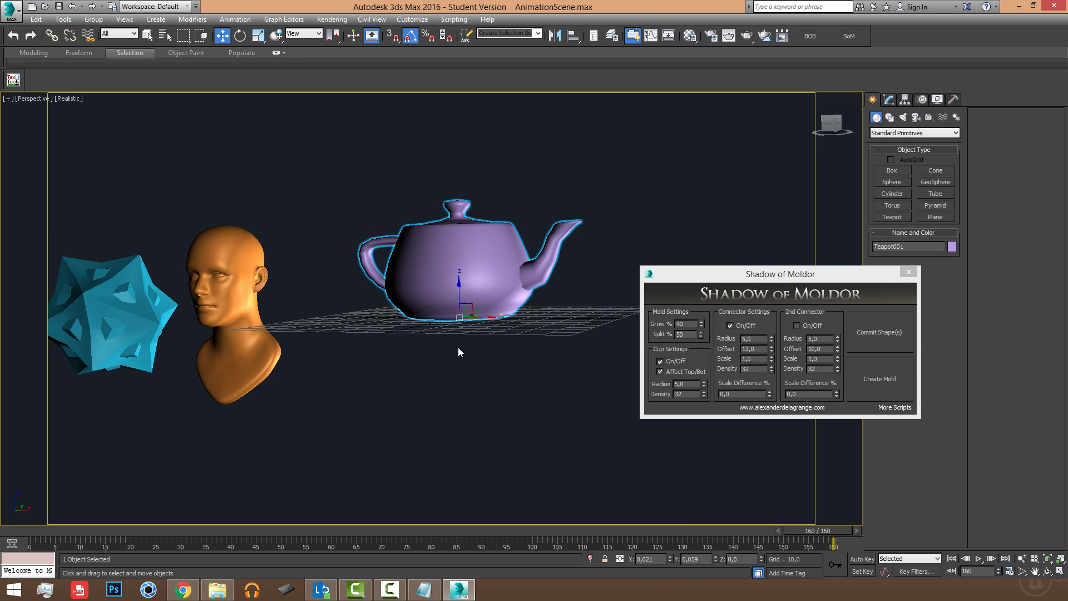
Step: Commit the teapot as the mold shape and create its mold with the current settings
scroll(459, 351, "up", 4)
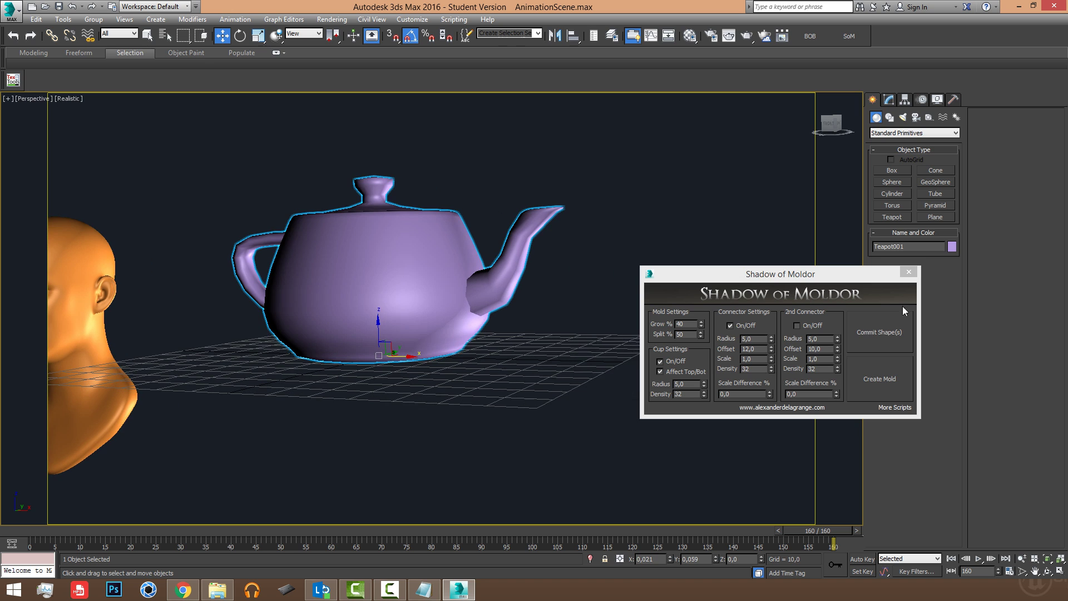
left_click(872, 326)
key("F3")
scroll(512, 389, "down", 3)
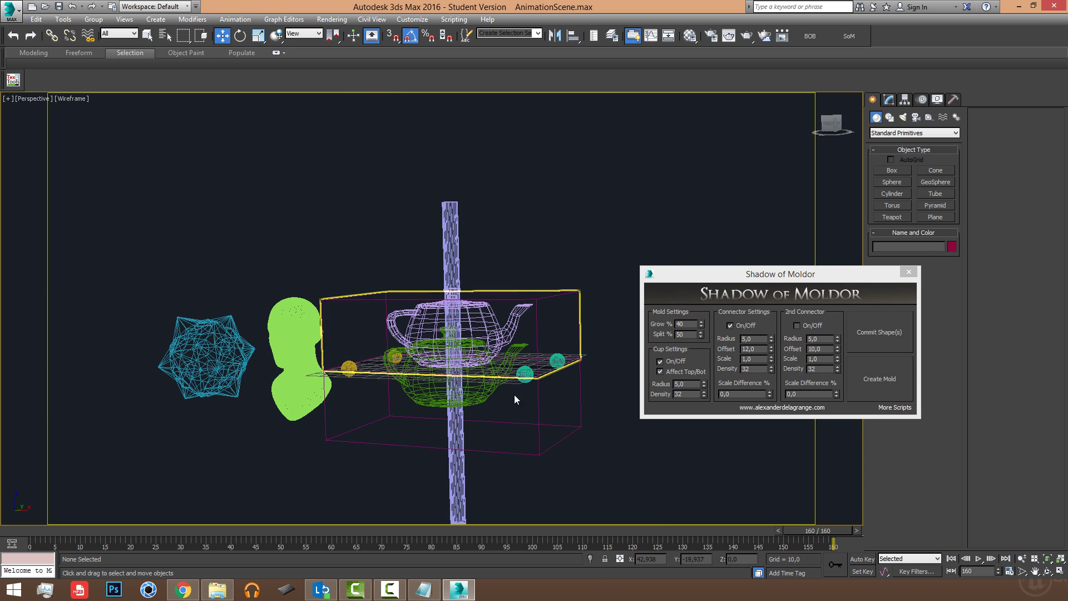
middle_click_drag(515, 399, 532, 369, "alt")
left_click(889, 382)
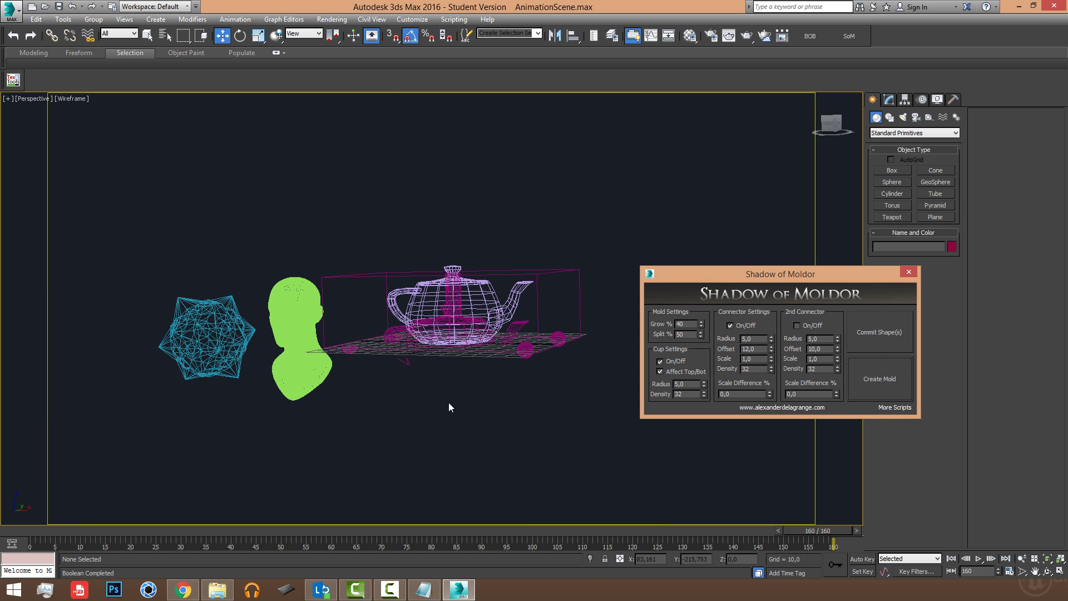
Step: Check the teapot's mold in shaded and wireframe display and delete both mold halves
scroll(448, 402, "up", 5)
key("F3")
scroll(439, 345, "down", 4)
mouse_move(434, 299)
middle_mouse_down("alt")
mouse_move(416, 259)
mouse_move(452, 306)
mouse_move(439, 327)
mouse_move(436, 299)
middle_mouse_up("alt")
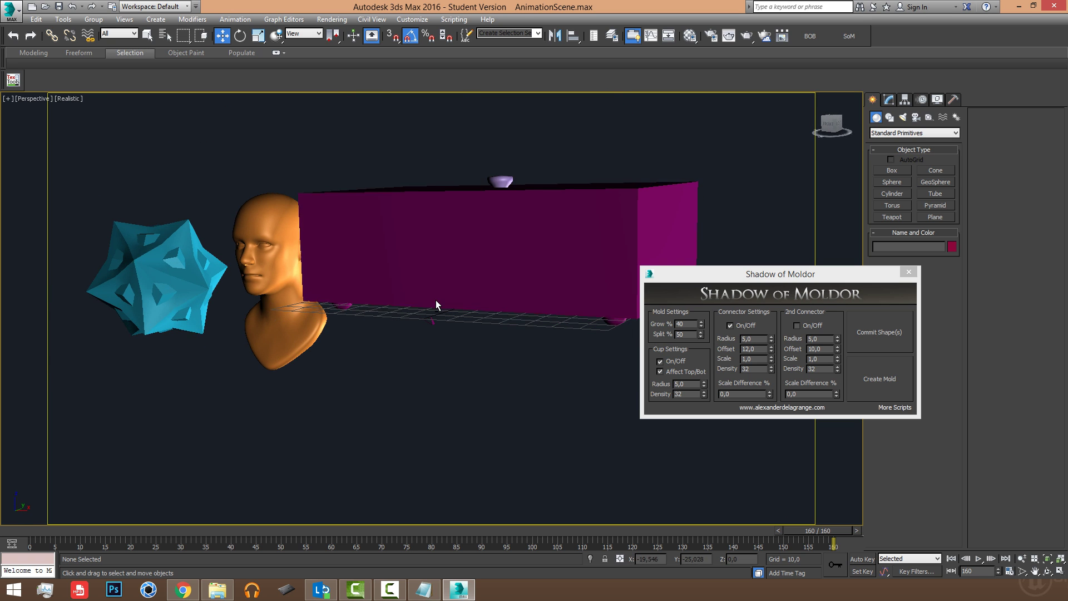
key("F3")
left_click_drag(392, 349, 428, 320)
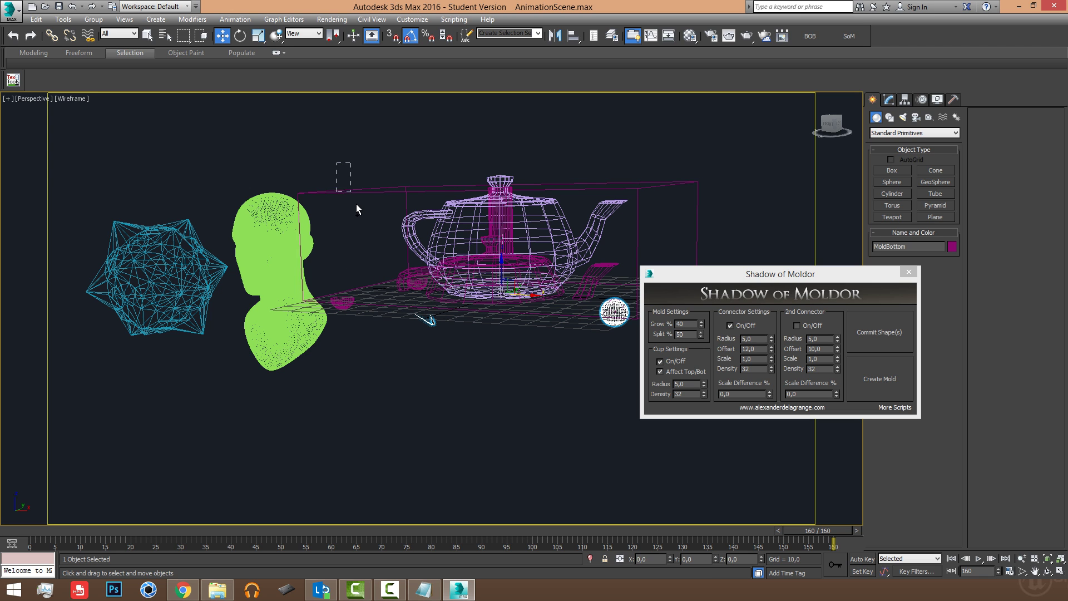
left_click_drag(356, 203, 356, 205, "ctrl")
key("Delete")
Step: Inspect the teapot's rim, interior and handle joint up close in wireframe and shaded display
left_click(449, 245)
mouse_move(500, 250)
middle_mouse_down()
mouse_move(493, 294)
mouse_move(433, 262)
middle_mouse_up()
key("F3")
scroll(443, 263, "up", 8)
key("F3")
middle_click_drag(232, 319, 286, 311, "alt")
key("F3")
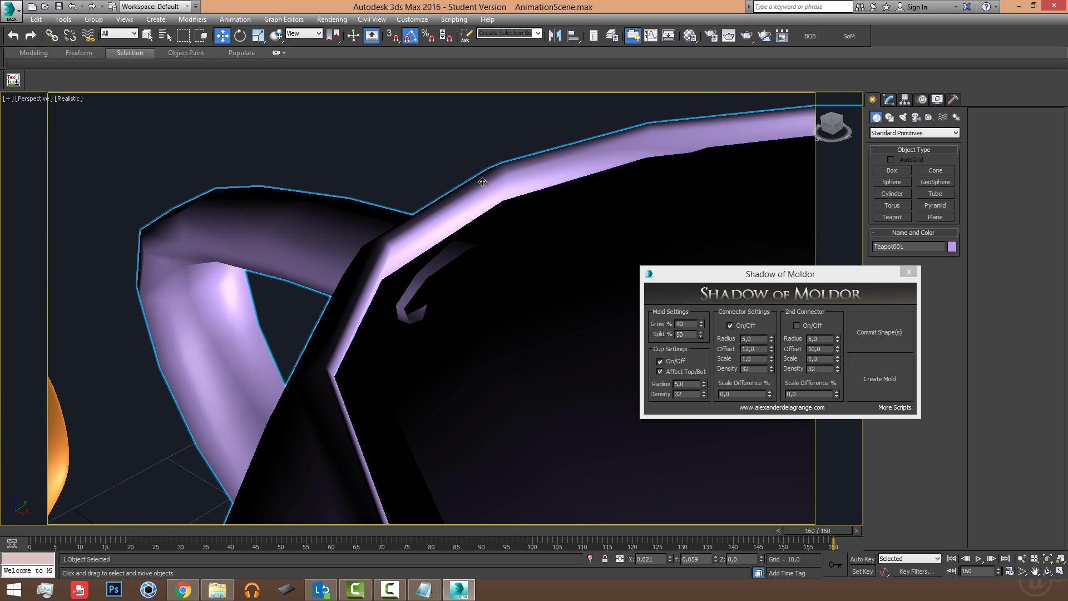
Step: Delete the teapot from the scene
scroll(568, 245, "down", 12)
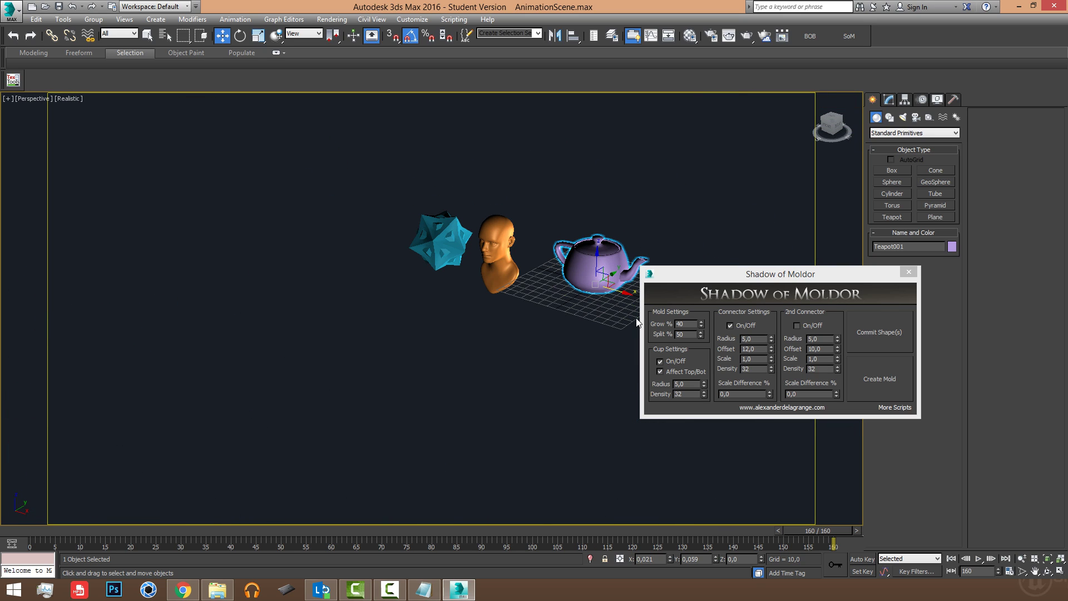
key("Delete")
middle_click_drag(599, 295, 582, 289, "alt")
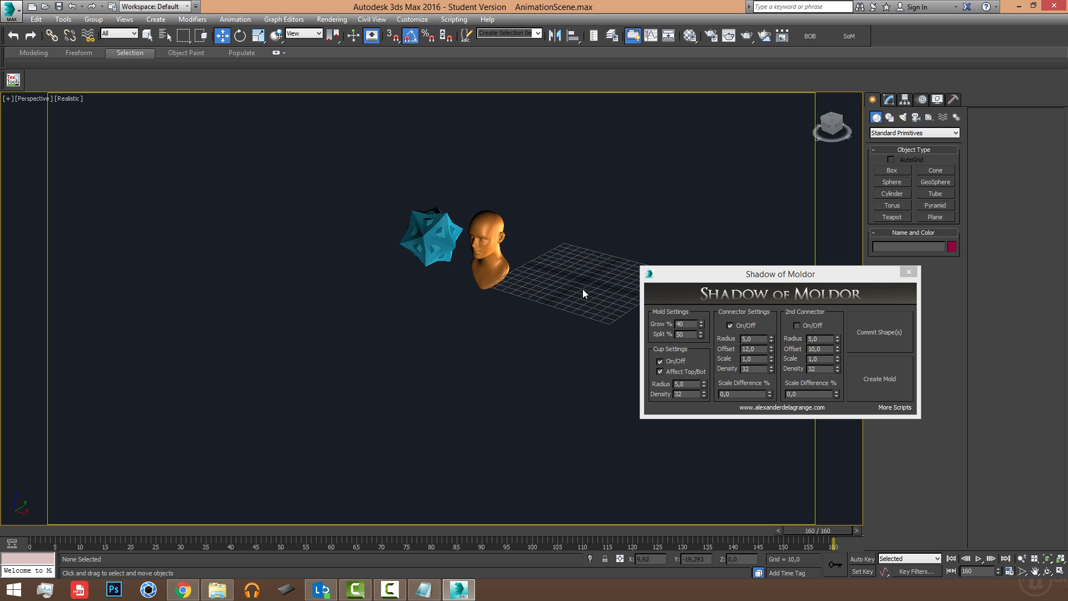
Step: Move the script dialog clear of the models, select the blue star and show its Editable Mesh parameters
left_click(489, 250)
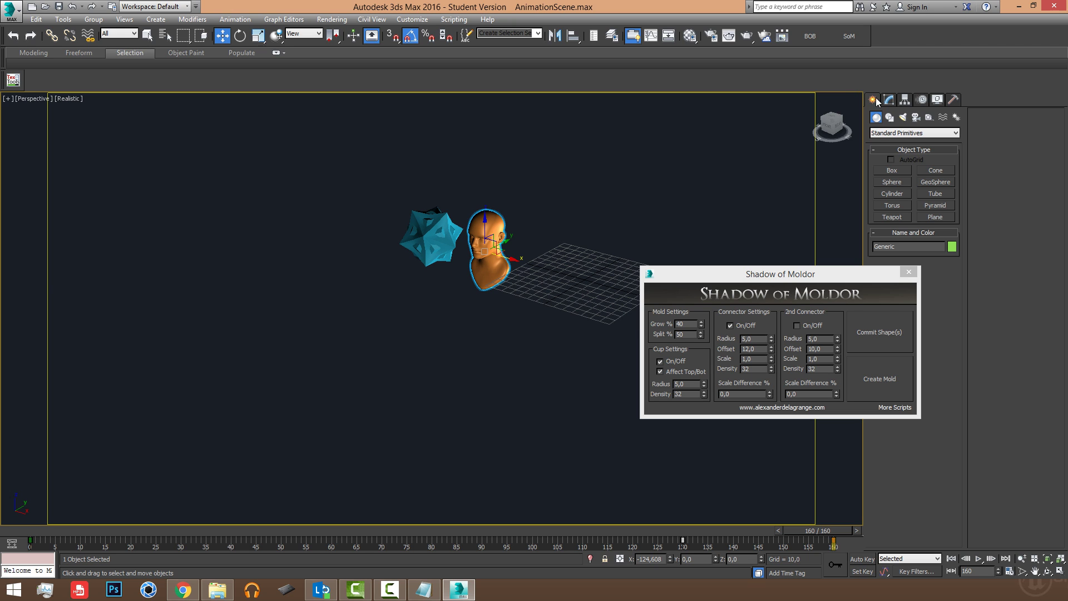
left_click_drag(842, 323, 863, 416)
left_click(443, 246)
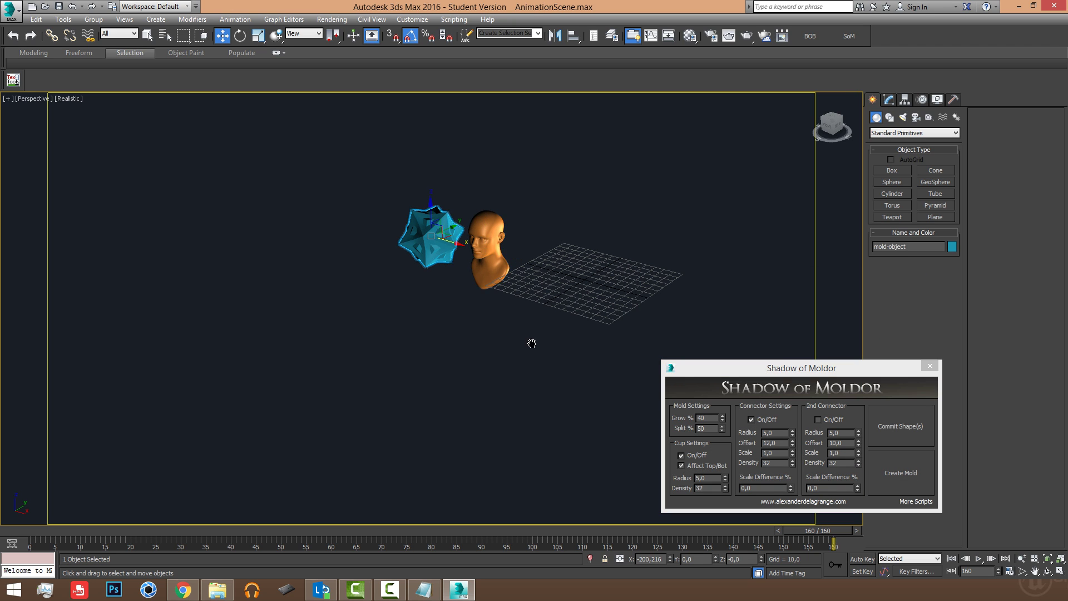
middle_click_drag(532, 342, 477, 373)
left_click(888, 100)
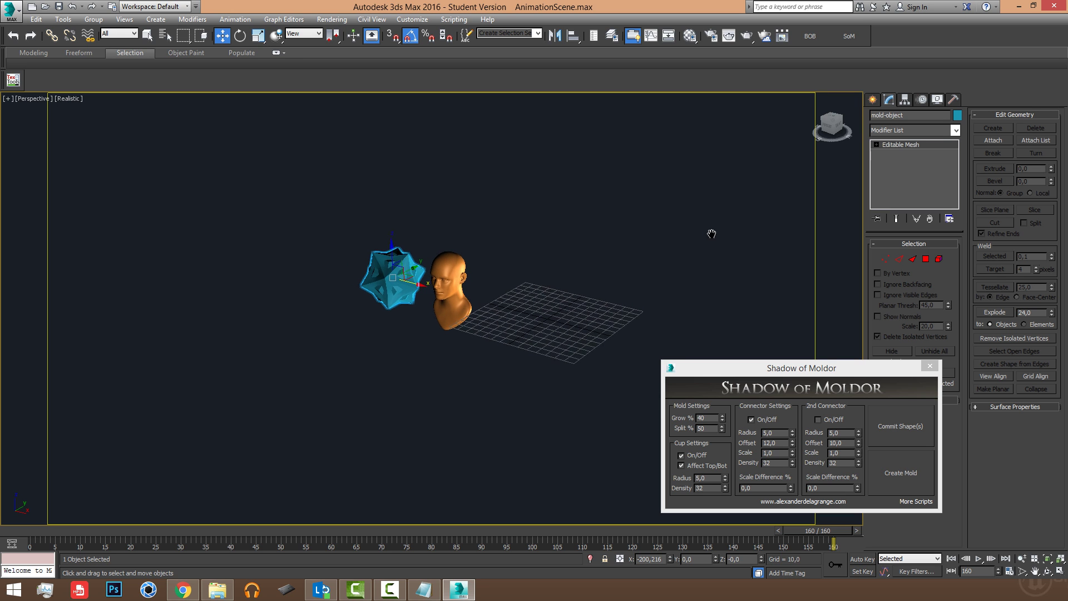
scroll(511, 318, "up", 5)
middle_click_drag(511, 319, 196, 344, "alt")
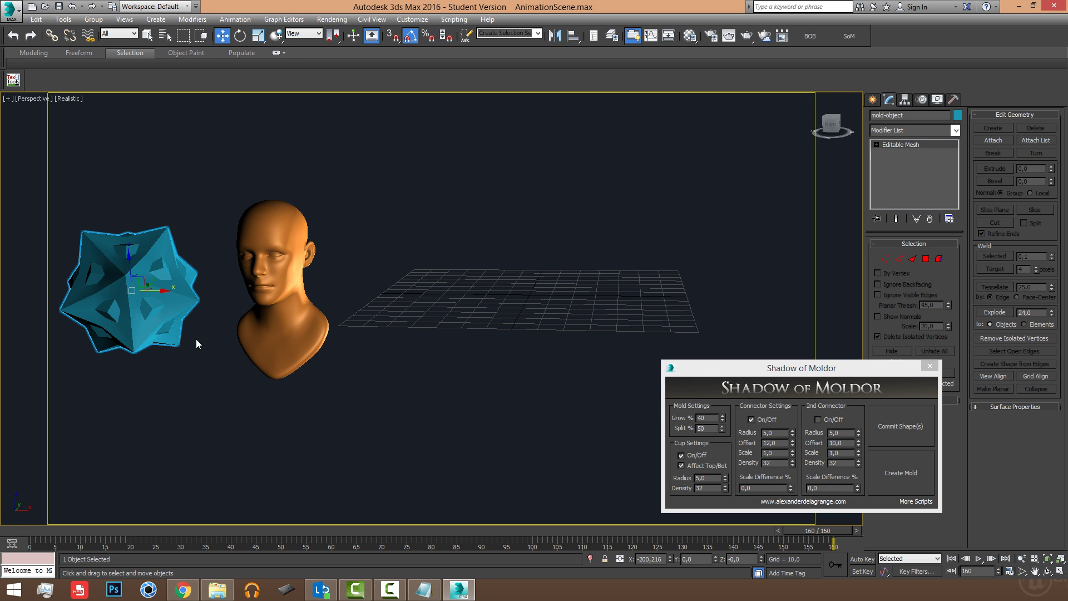
Step: Try to convert the blue star from Editable Mesh to Editable Poly
right_click(180, 280)
mouse_move(232, 390)
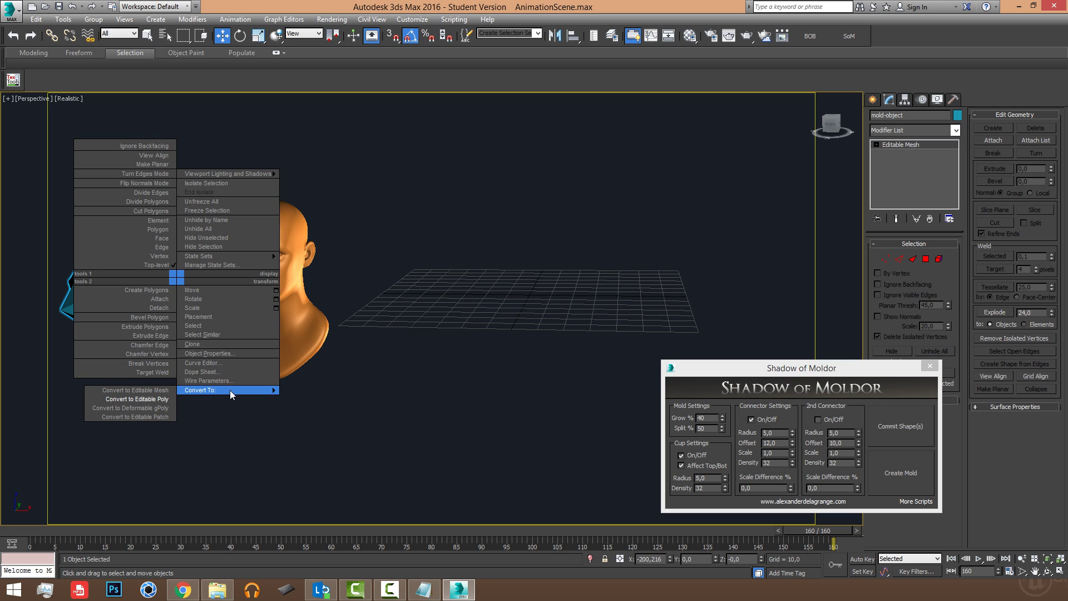
left_click(148, 400)
middle_click_drag(345, 270, 470, 243)
middle_click_drag(471, 244, 423, 265, "alt")
middle_click_drag(535, 295, 454, 286)
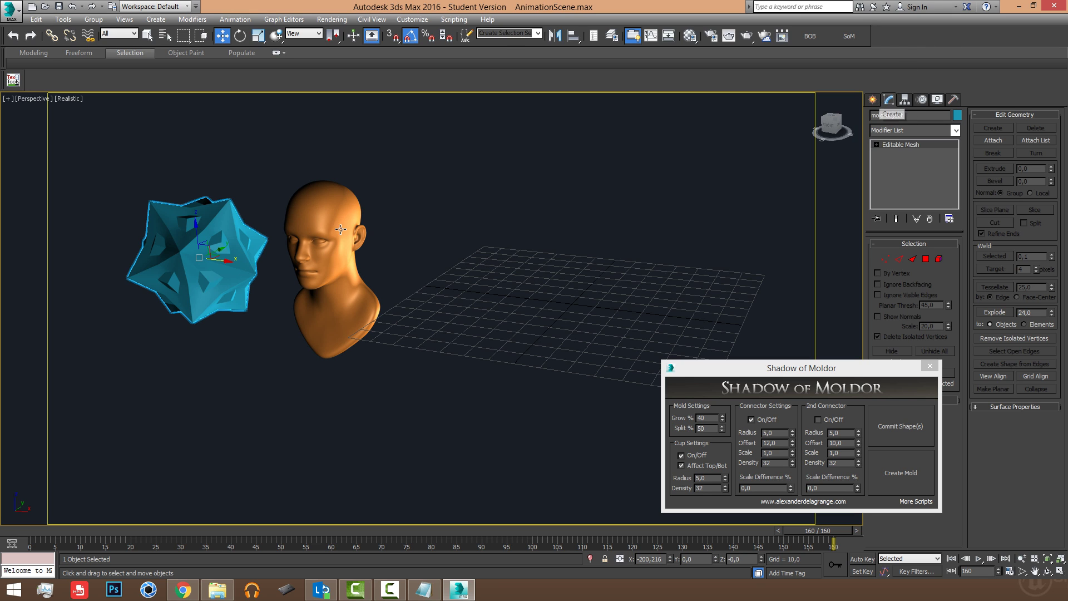
Step: Move the blue star past the head bust onto the grid and convert it to Editable Poly
left_click_drag(227, 260, 581, 306)
key("F3")
key("F3")
right_click(599, 223)
mouse_move(623, 335)
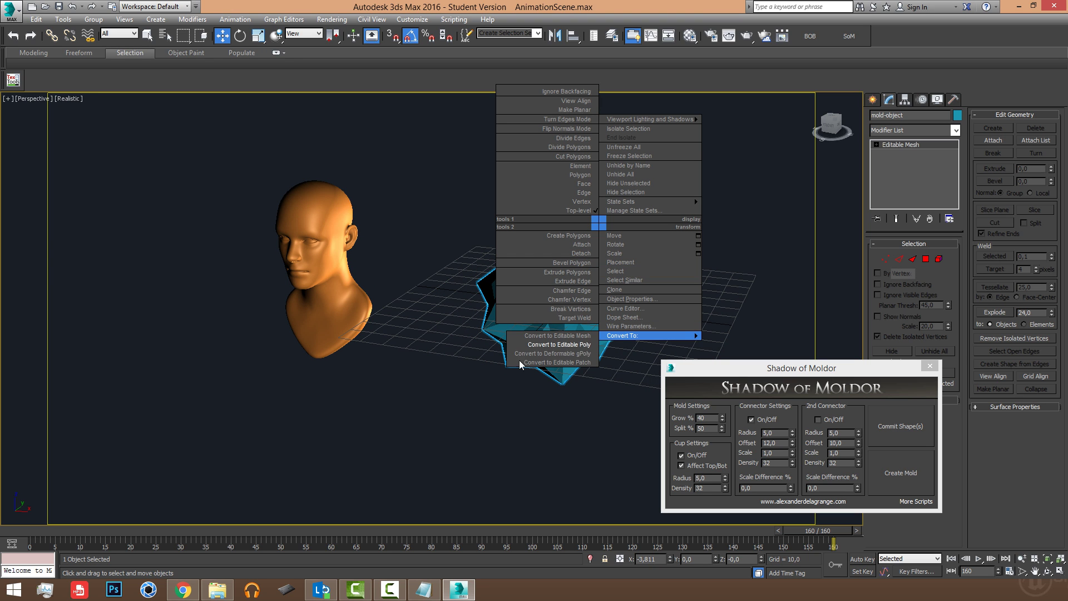
left_click(538, 346)
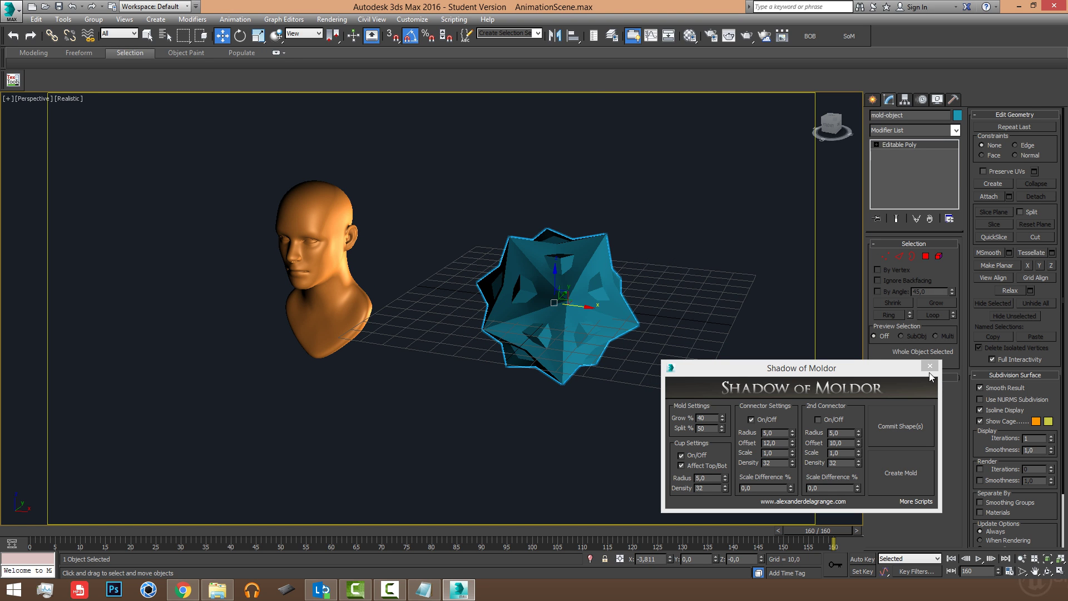
Step: Close the script dialog and select the front upper tip vertex of the star nearest the bust at vertex level
left_click(929, 366)
left_click(886, 256)
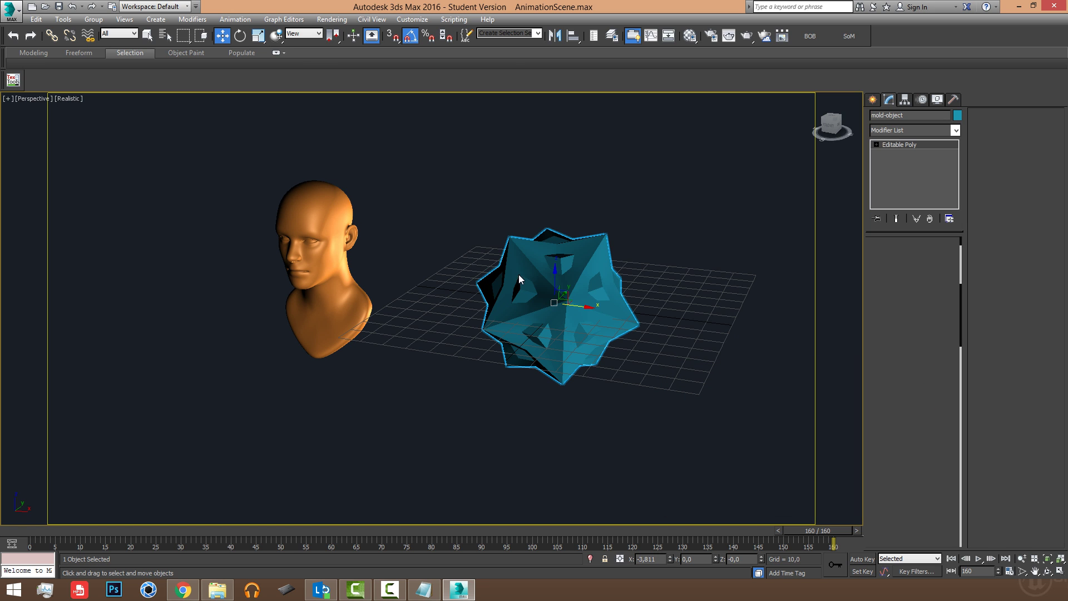
scroll(522, 243, "up", 5)
middle_click_drag(578, 340, 644, 352, "alt")
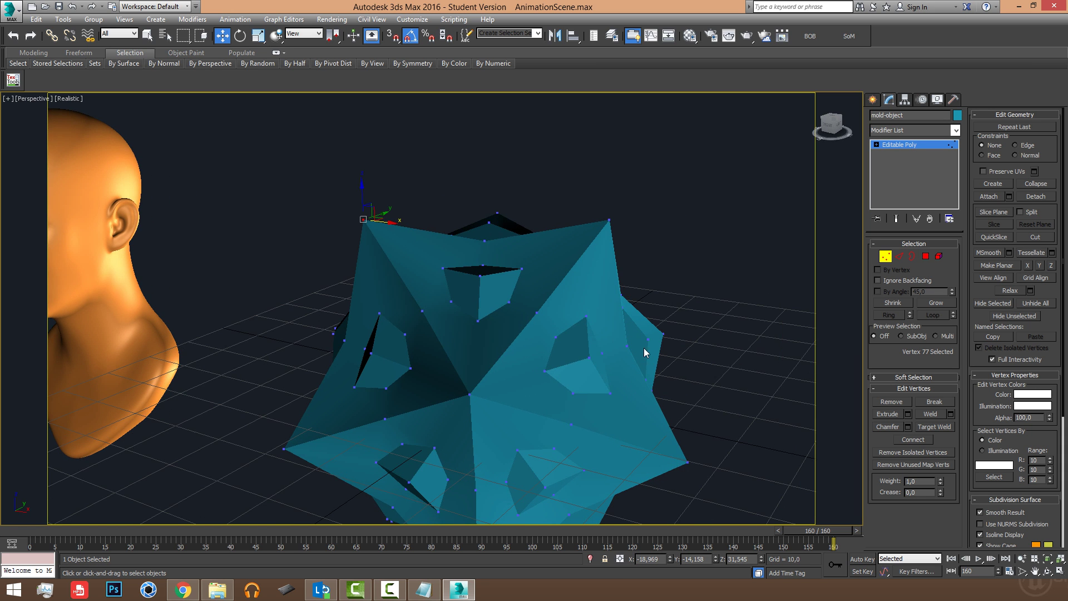
middle_click_drag(730, 350, 742, 362)
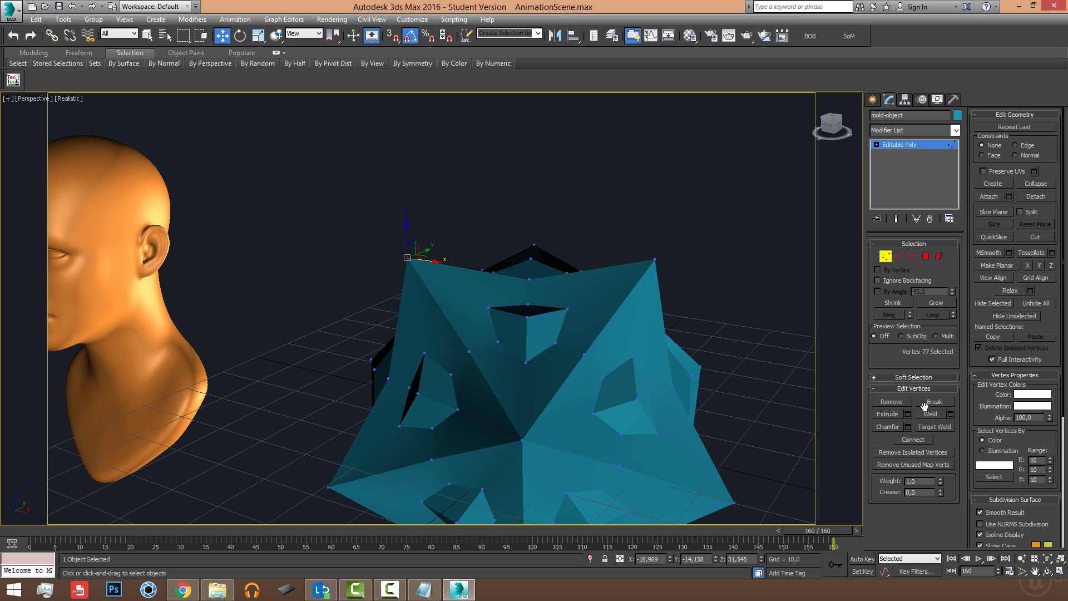
Step: Break the star's selected tip vertex, pull one split vertex aside along X and show edged faces
middle_click_drag(399, 225, 455, 260)
scroll(455, 260, "up", 4)
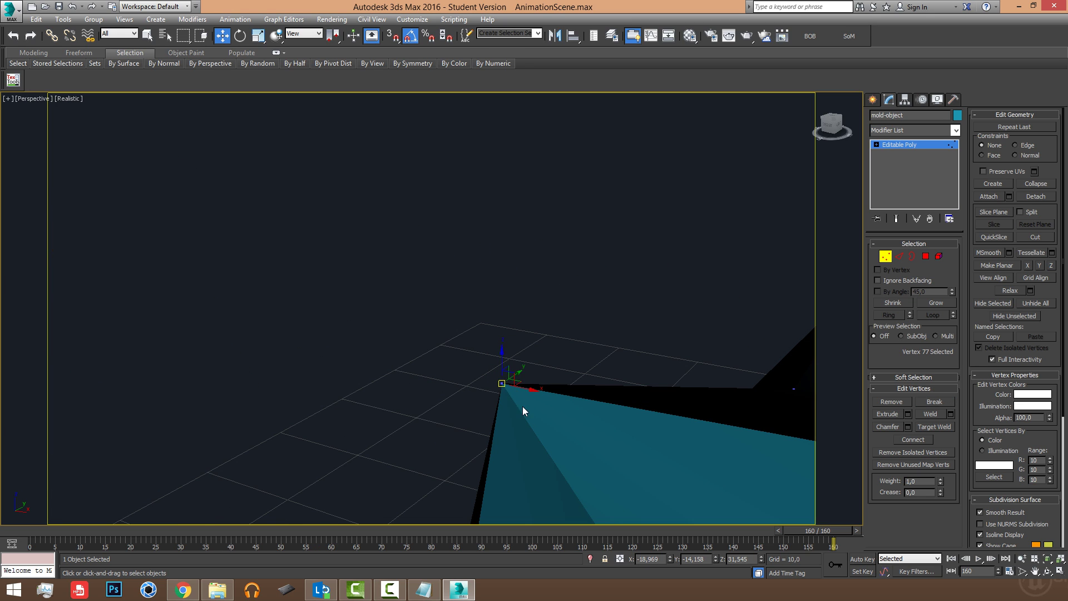
middle_click_drag(522, 406, 529, 347)
scroll(515, 224, "down", 2)
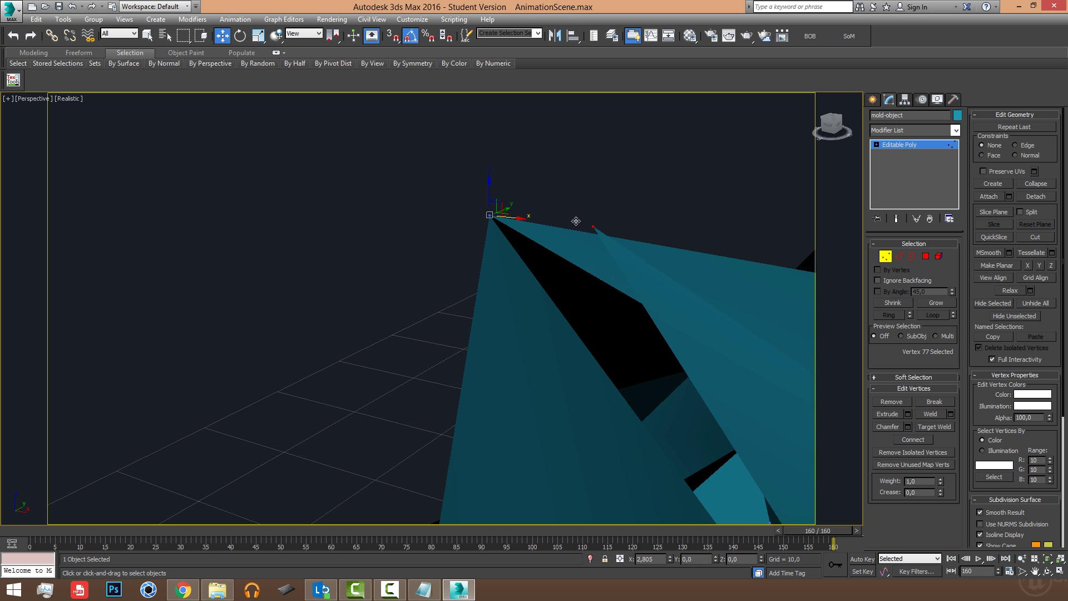
key("F4")
scroll(628, 246, "down", 5)
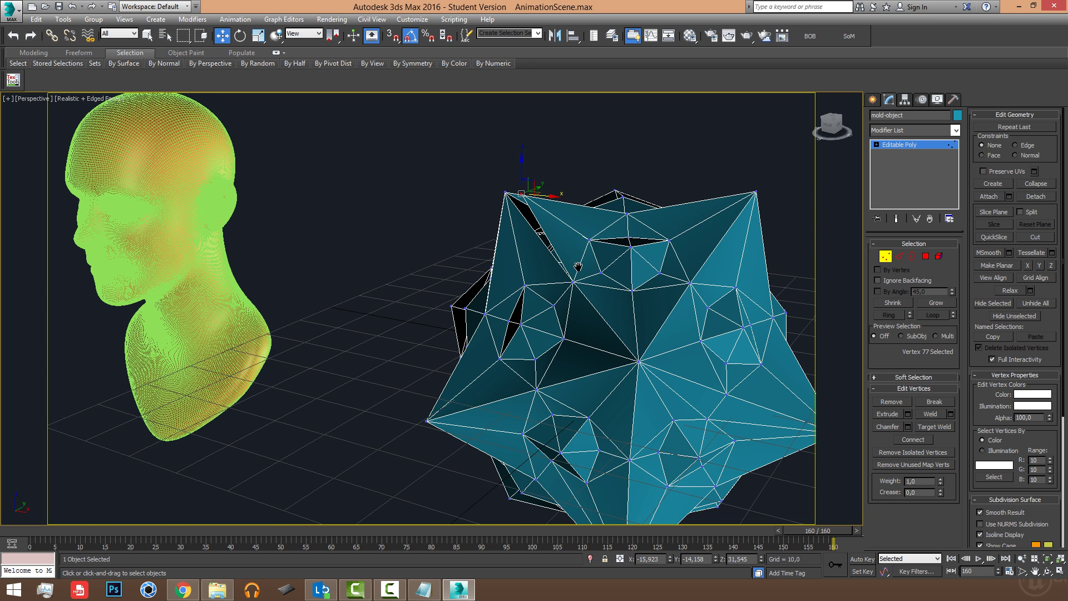
Step: Pull another split vertex away from the star's broken tip to expose the opening in the mesh
middle_click_drag(573, 263, 575, 272, "alt")
left_click(608, 290)
left_click_drag(619, 292, 568, 276)
middle_click_drag(605, 307, 602, 307)
left_click(607, 291)
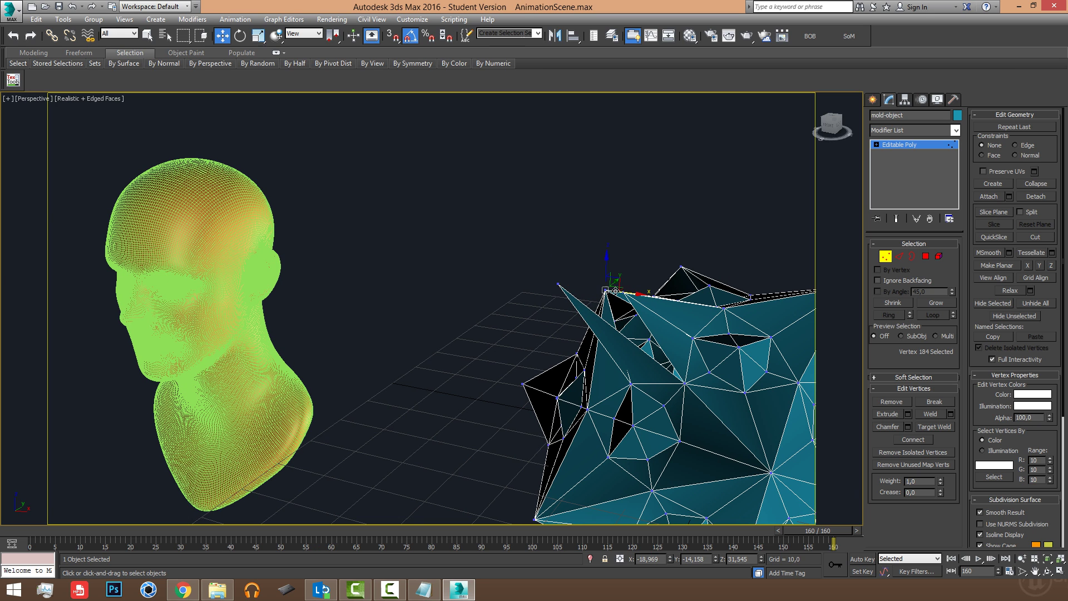
Step: Undo the vertex moves at the star's tip and weld the split vertices with a threshold of 4.178
key("ctrl+z")
key("ctrl+z")
key("ctrl+z")
key("ctrl+z")
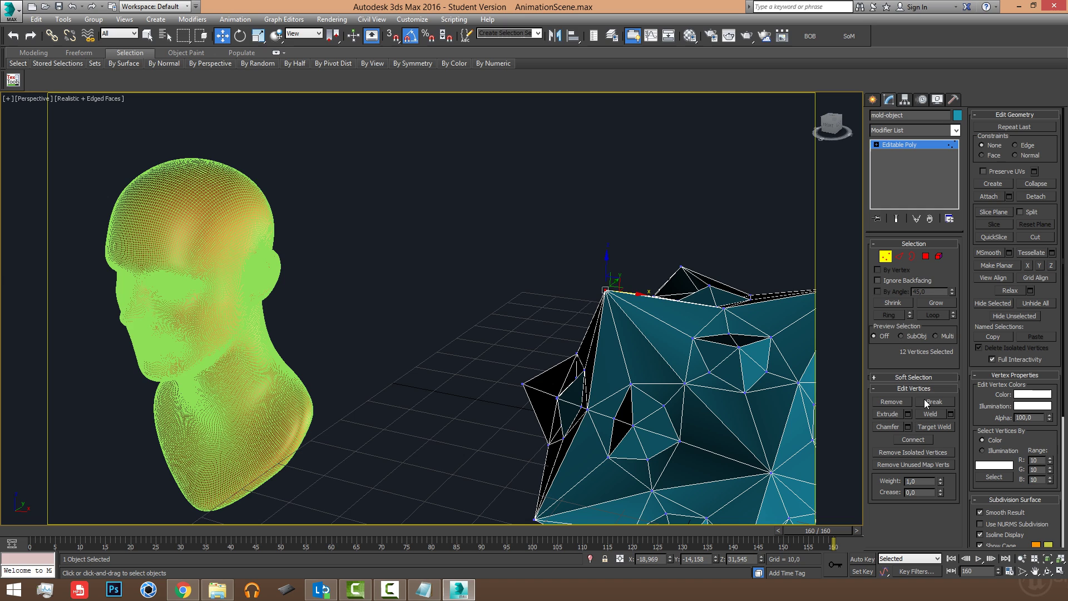
left_click(928, 415)
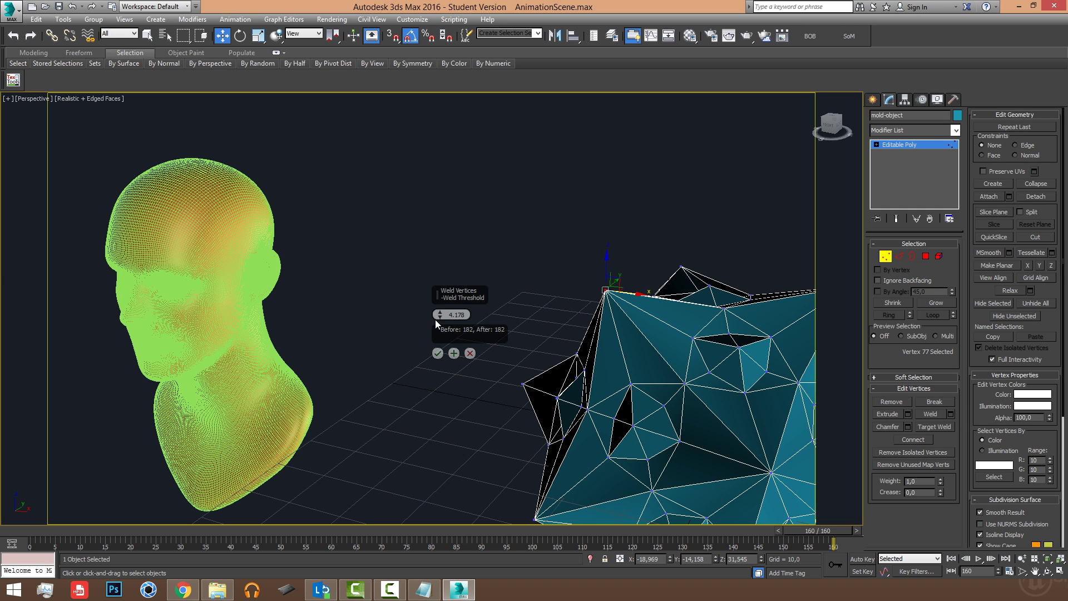
left_click(439, 353)
Step: Check the star's welded tip, leave vertex level and deselect the star
scroll(568, 341, "down", 5)
left_click(585, 287)
mouse_move(585, 287)
middle_mouse_down()
mouse_move(582, 319)
mouse_move(579, 289)
middle_mouse_up()
scroll(532, 348, "up", 4)
middle_click_drag(533, 354, 580, 321)
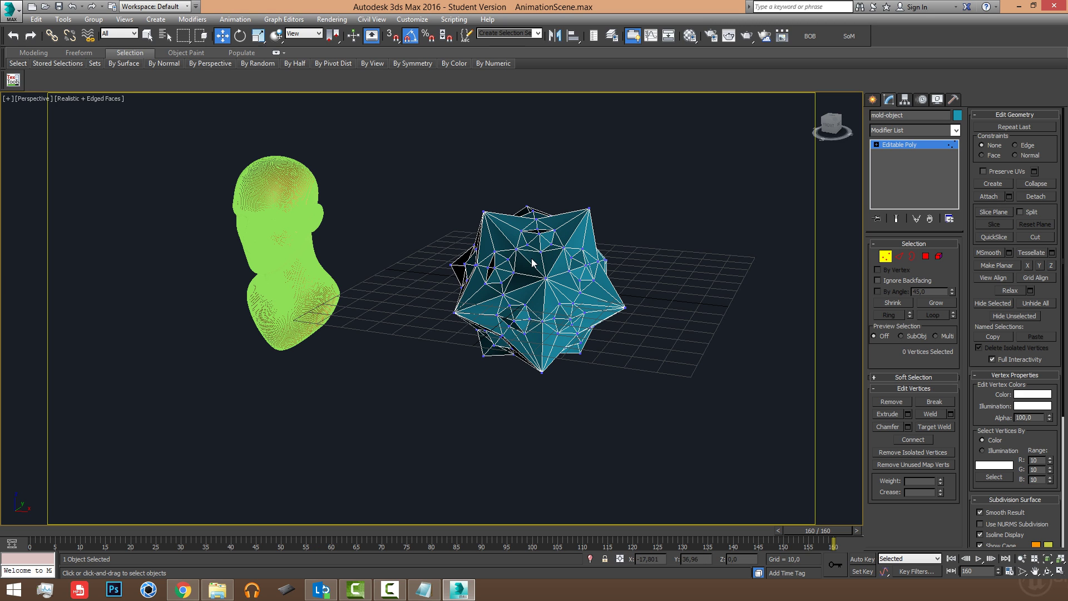
middle_click_drag(532, 263, 521, 283)
left_click(886, 257)
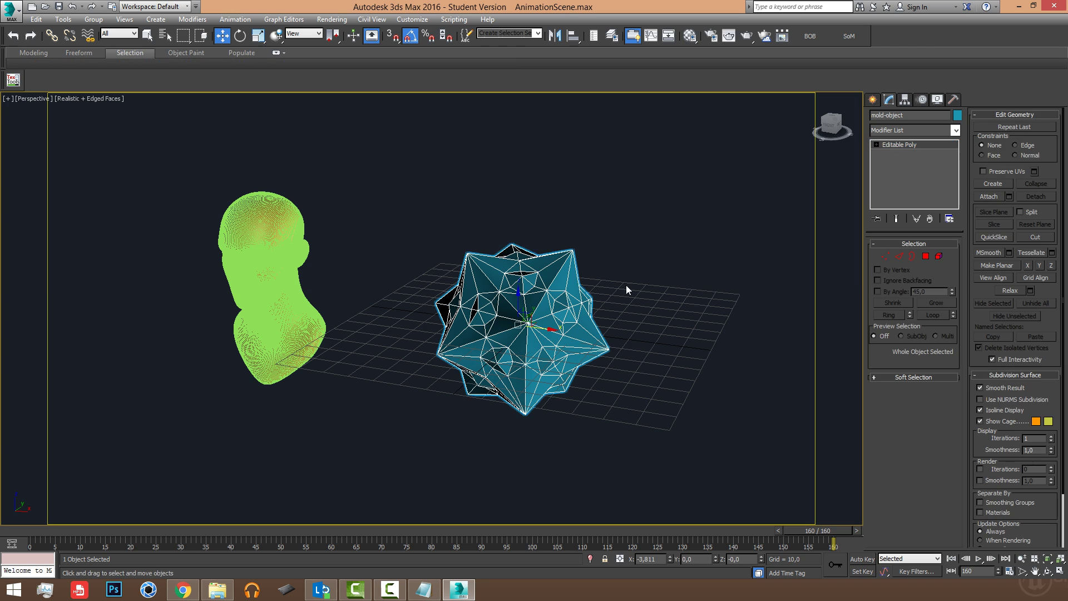
left_click(650, 281)
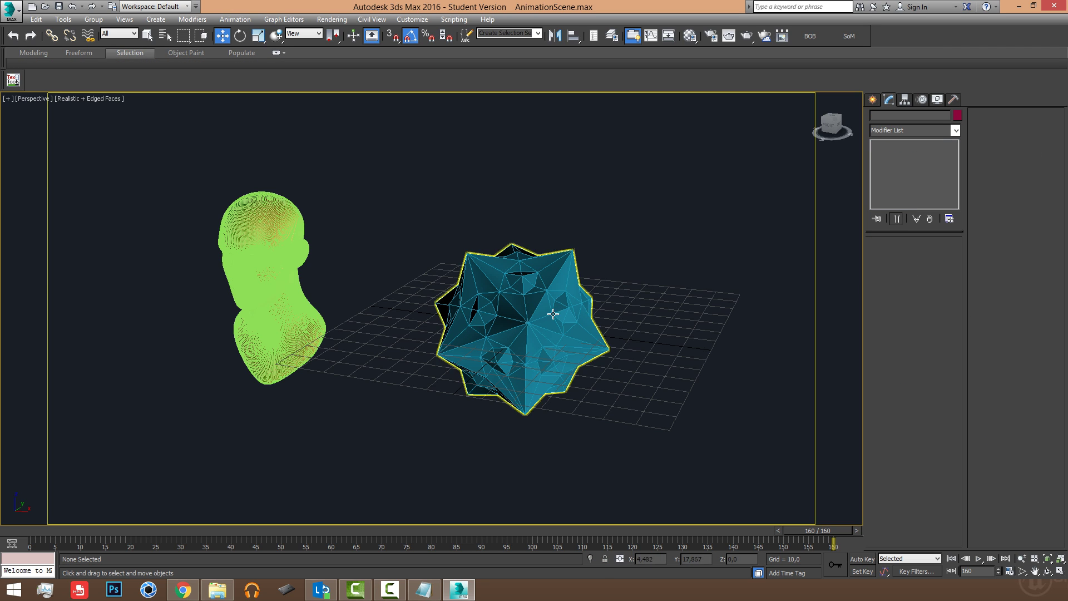
Step: Select the star, frame it and examine its edged mesh up close and from a distance
middle_click_drag(550, 279, 570, 278)
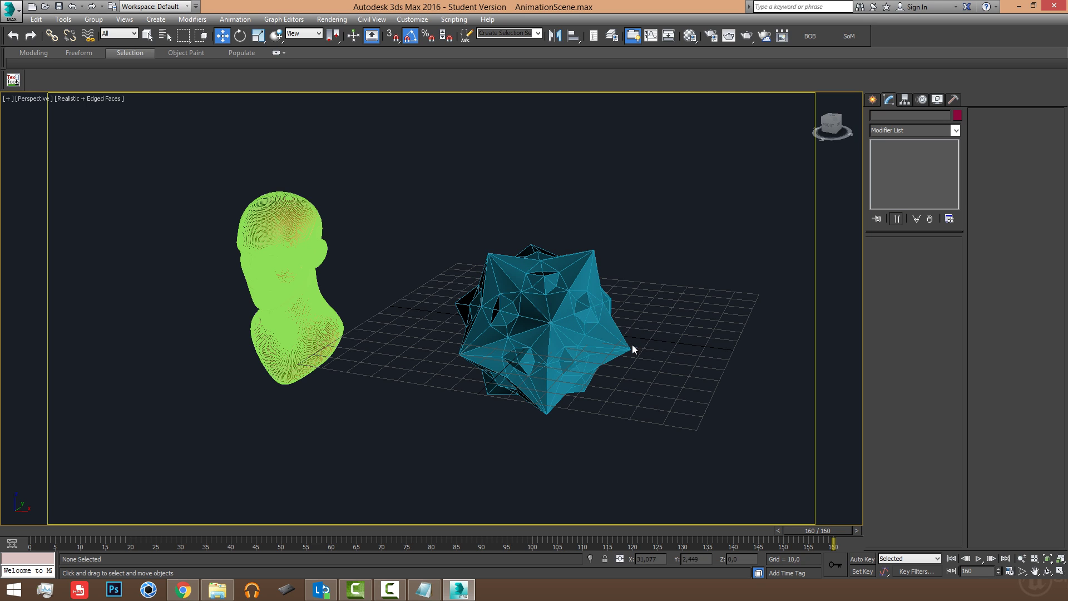
left_click(559, 298)
key("z")
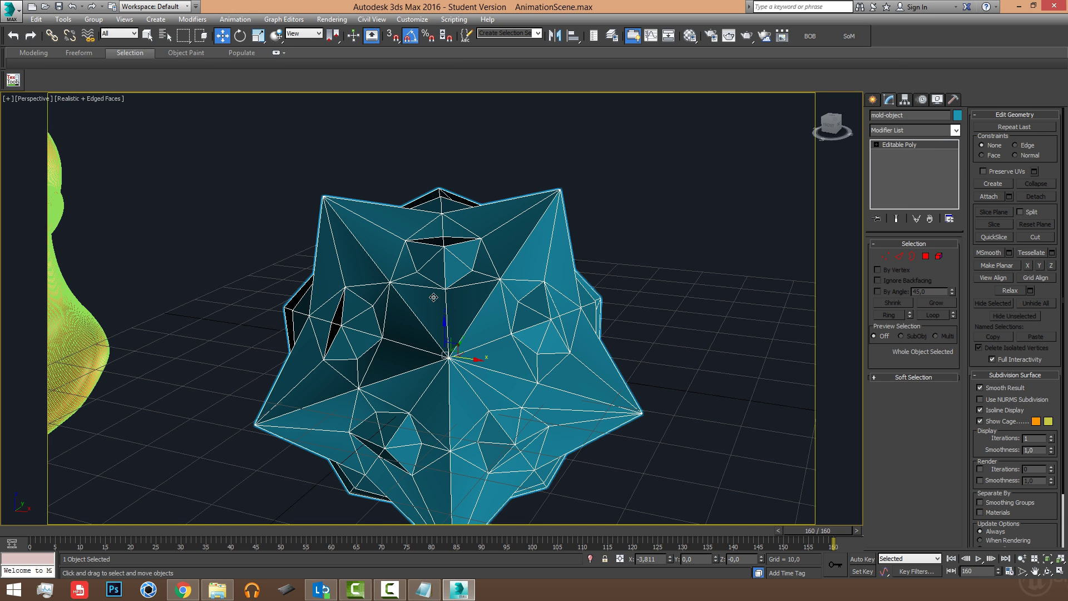
middle_click_drag(470, 318, 504, 329)
scroll(485, 326, "down", 5)
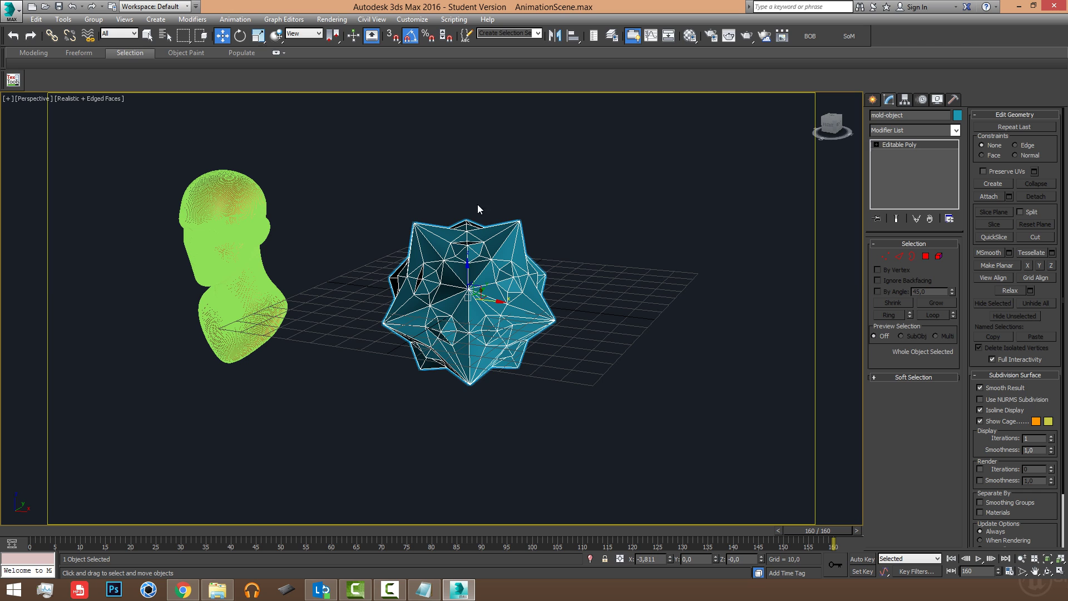
left_click_drag(350, 188, 523, 383)
middle_click_drag(524, 385, 532, 386)
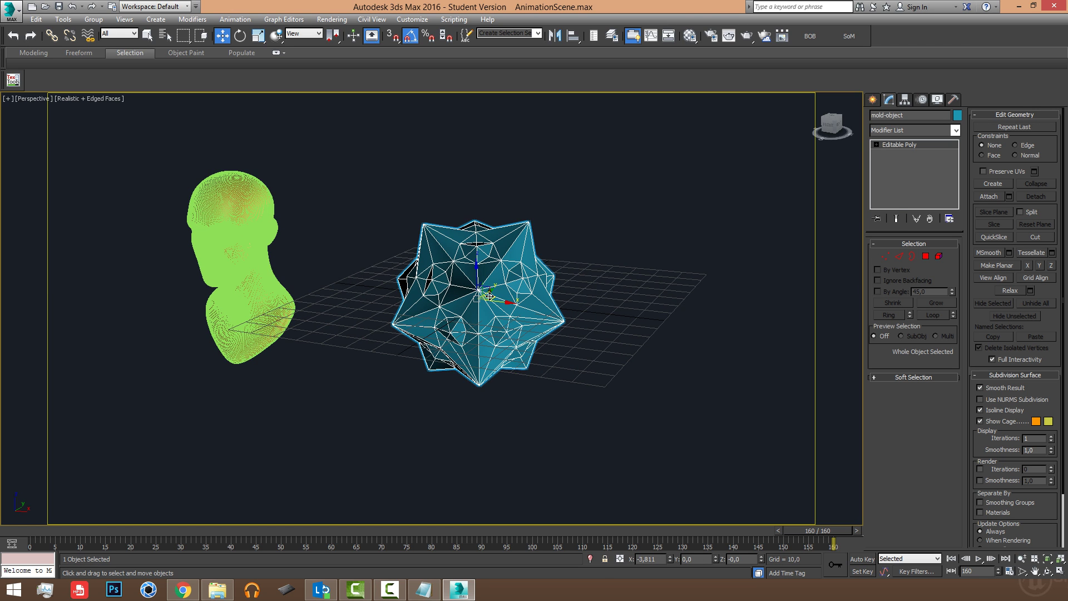
Step: Move the star off the grid to the other side of the head bust and select the bust
left_click(257, 215)
middle_click_drag(293, 258, 373, 269)
middle_click_drag(374, 269, 566, 219)
left_click(716, 267)
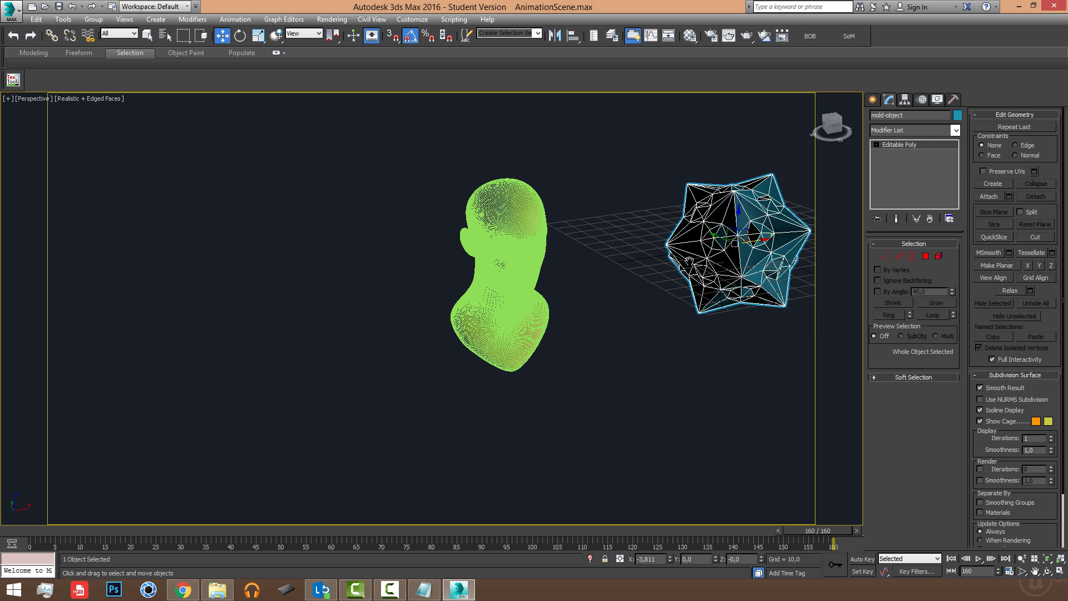
middle_click_drag(744, 247, 721, 258)
left_click_drag(739, 254, 285, 309)
left_click(486, 254)
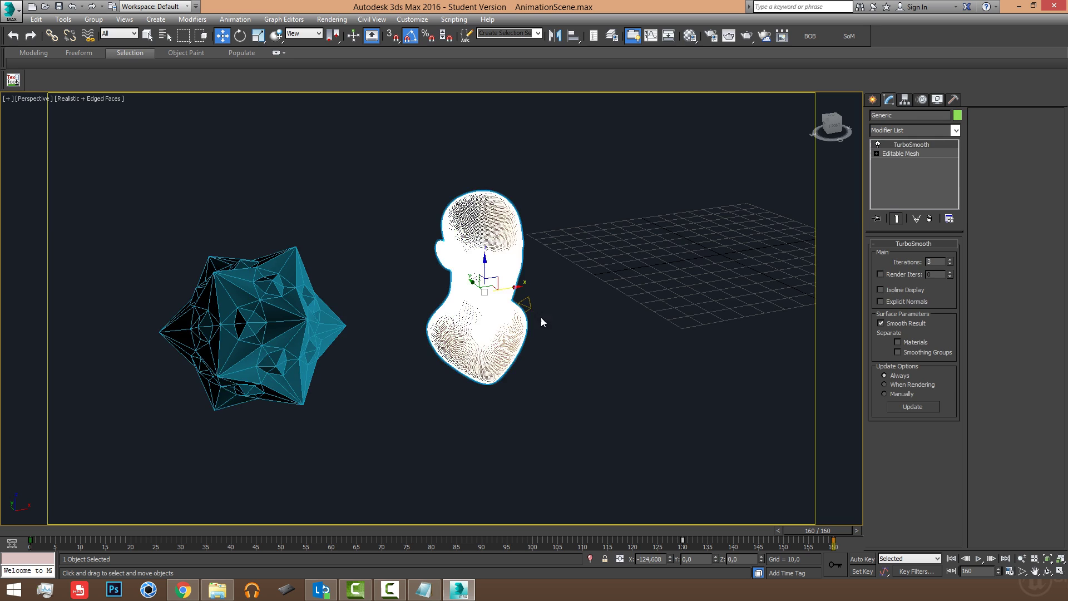
Step: Switch the bust's TurboSmooth isoline display on and back off to compare its edge density
middle_click_drag(541, 317, 466, 277)
middle_click_drag(820, 233, 710, 253)
middle_click_drag(319, 259, 414, 247)
scroll(382, 274, "up", 5)
left_click(880, 289)
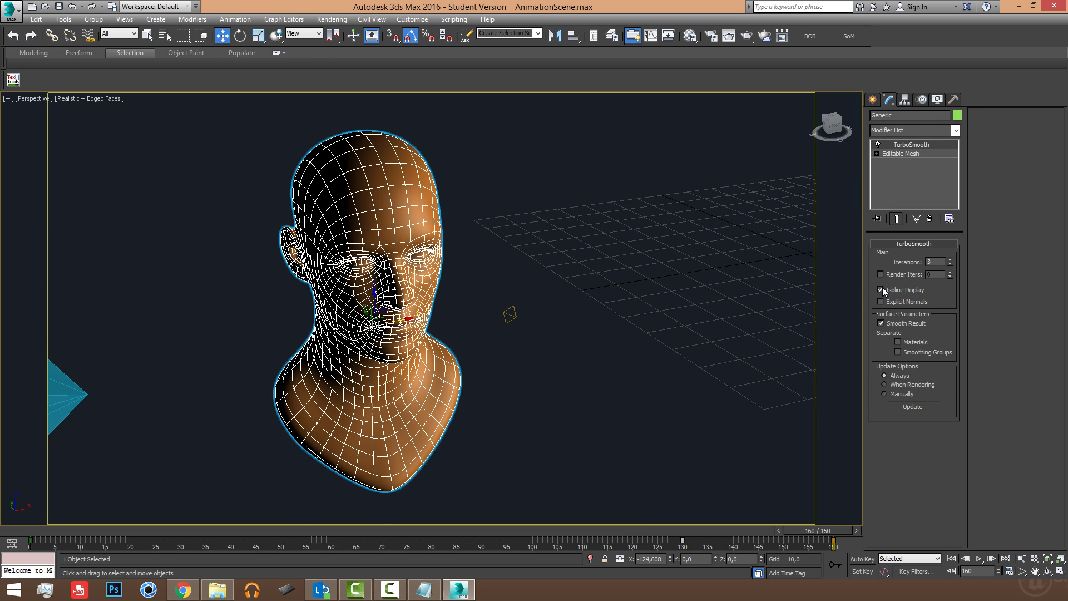
left_click(880, 290)
Step: Examine the dense smoothed mesh of the bust and the star's facets from several angles and distances
middle_click_drag(679, 334, 562, 348, "alt")
scroll(569, 328, "down", 8)
middle_click_drag(590, 244, 353, 230)
middle_click_drag(473, 290, 436, 293, "alt")
mouse_move(437, 293)
middle_mouse_down()
mouse_move(392, 265)
mouse_move(423, 280)
middle_mouse_up()
scroll(425, 279, "up", 6)
middle_click_drag(445, 245, 526, 277)
middle_click_drag(502, 318, 437, 263)
scroll(508, 263, "down", 3)
scroll(534, 262, "up", 3)
scroll(539, 262, "down", 5)
middle_click_drag(526, 283, 490, 307, "alt")
scroll(486, 284, "up", 4)
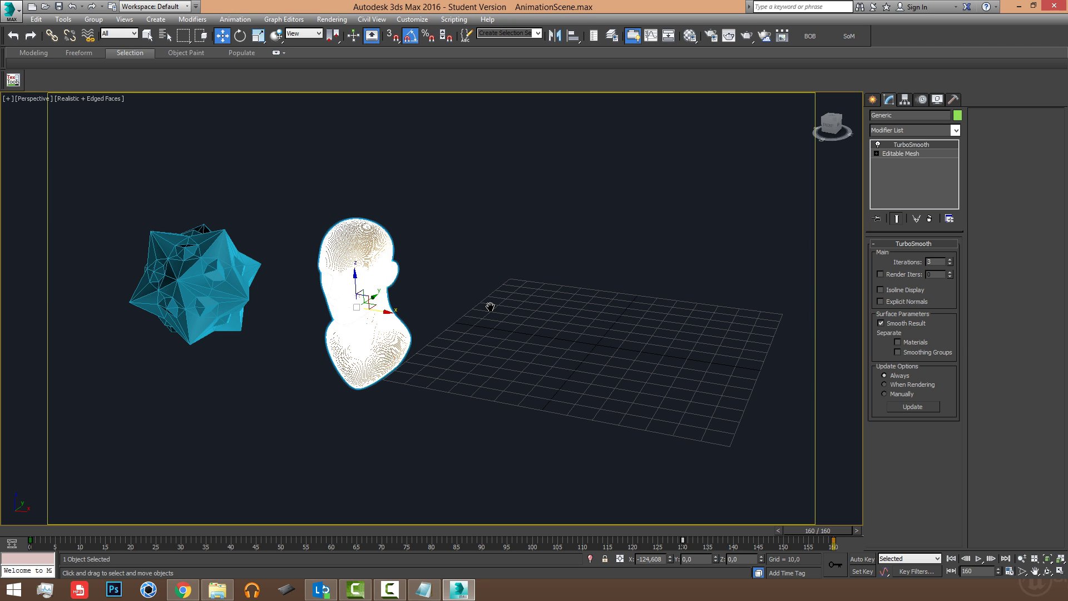
Step: Hide the edged faces and inspect the bust's neck, underside and face in plain shaded display
left_click(490, 307)
middle_click_drag(332, 292, 375, 308)
key("F4")
scroll(399, 326, "up", 5)
scroll(398, 325, "down", 6)
scroll(439, 243, "up", 3)
left_click(440, 243)
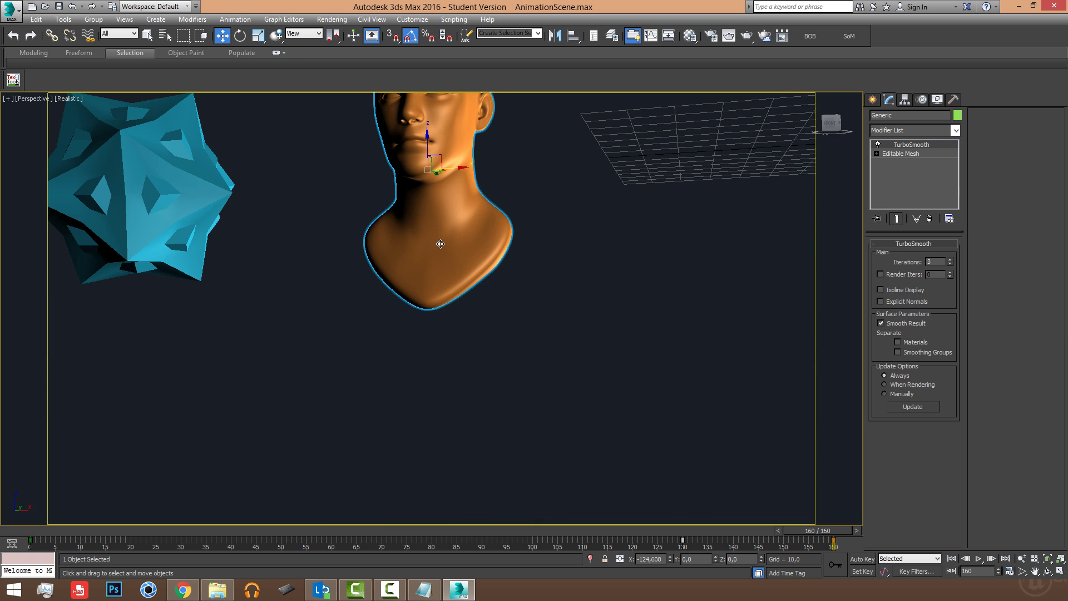
middle_click_drag(472, 294, 335, 295, "alt")
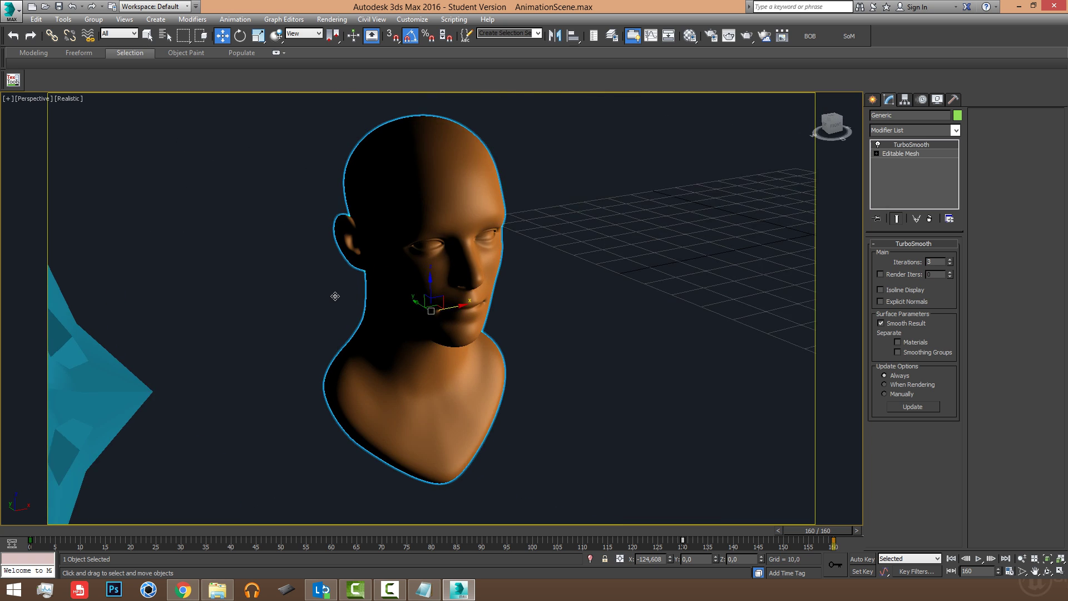
Step: Compare the shaded star with the bust and leave the bust selected
scroll(335, 296, "down", 3)
left_click(181, 337)
middle_click_drag(129, 373, 379, 360)
mouse_move(425, 309)
middle_mouse_down("alt")
mouse_move(455, 336)
mouse_move(399, 303)
mouse_move(445, 362)
mouse_move(434, 348)
middle_mouse_up("alt")
middle_click_drag(508, 332, 550, 328, "alt")
left_click(512, 242)
left_click(393, 287)
left_click(489, 322)
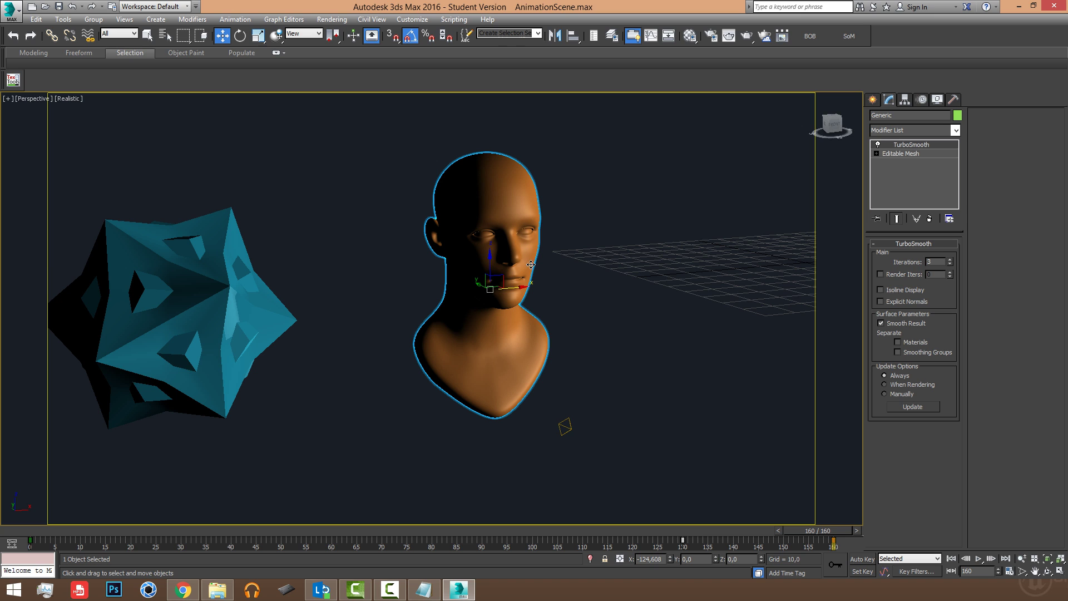
Step: Open the Shadow of Moldor script dialog and move it clear of the bust and star
left_click(852, 41)
left_click_drag(540, 217, 781, 325)
scroll(411, 337, "down", 5)
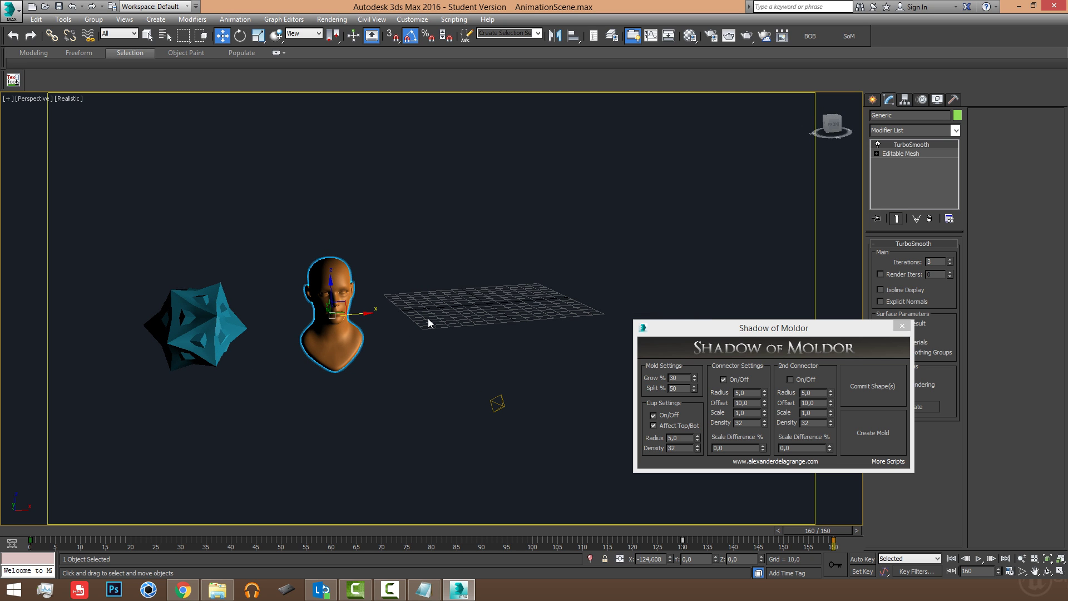
middle_click_drag(429, 318, 439, 359, "alt")
scroll(379, 336, "up", 4)
Step: Check the bust in wireframe and shaded display and move the script dialog clear of the grid
mouse_move(379, 336)
middle_mouse_down("alt")
mouse_move(401, 325)
mouse_move(391, 325)
mouse_move(434, 350)
mouse_move(409, 351)
middle_mouse_up("alt")
key("F3")
key("F3")
middle_click_drag(393, 324, 467, 303, "alt")
left_click_drag(739, 330, 693, 212)
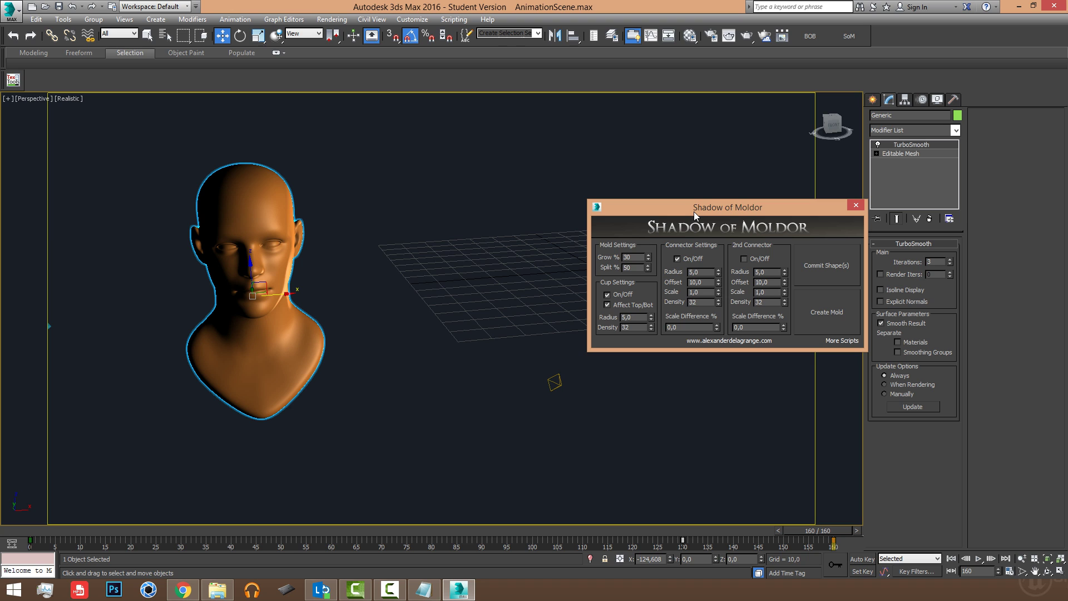
left_click_drag(693, 211, 776, 369)
middle_click_drag(626, 309, 595, 298)
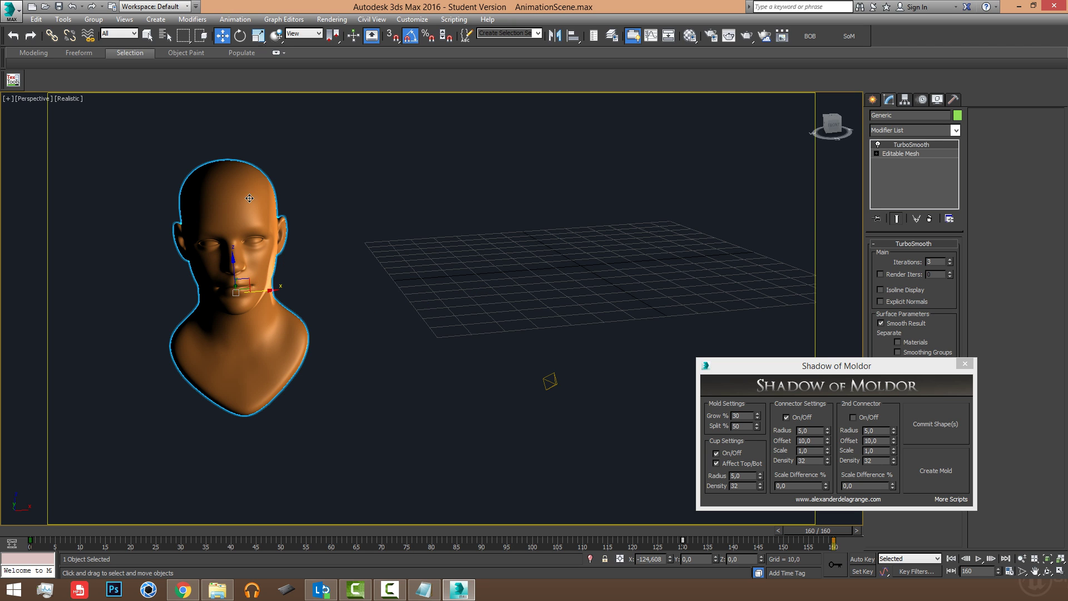
Step: Inspect the shaded bust's face, ear and neck up close
middle_click_drag(228, 260, 371, 267)
scroll(371, 267, "up", 3)
middle_click_drag(424, 238, 562, 211)
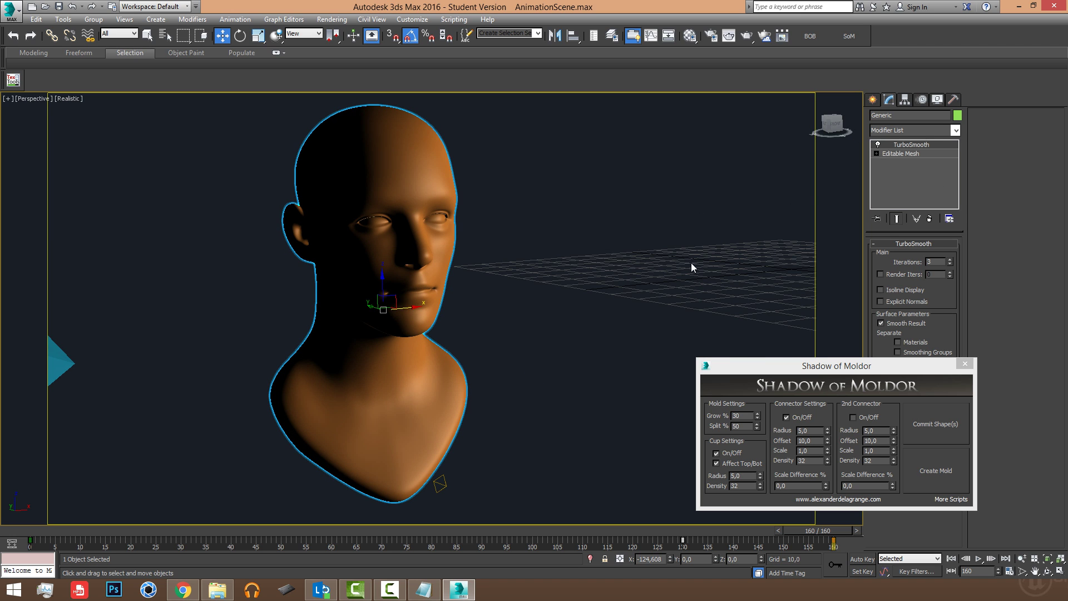
middle_click_drag(691, 263, 701, 261)
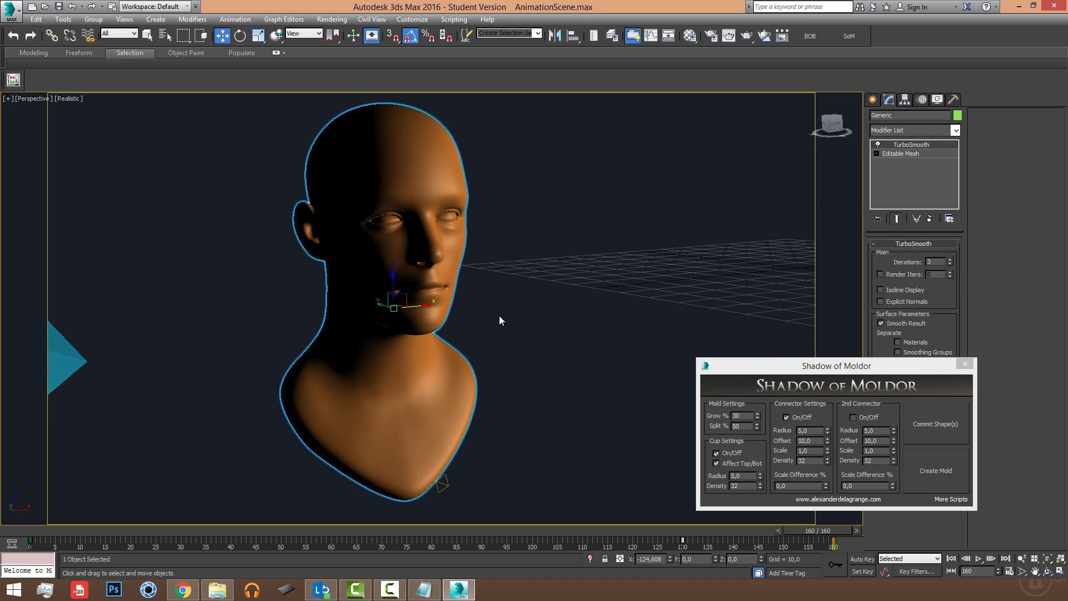
scroll(498, 312, "down", 3)
middle_click_drag(499, 311, 393, 303)
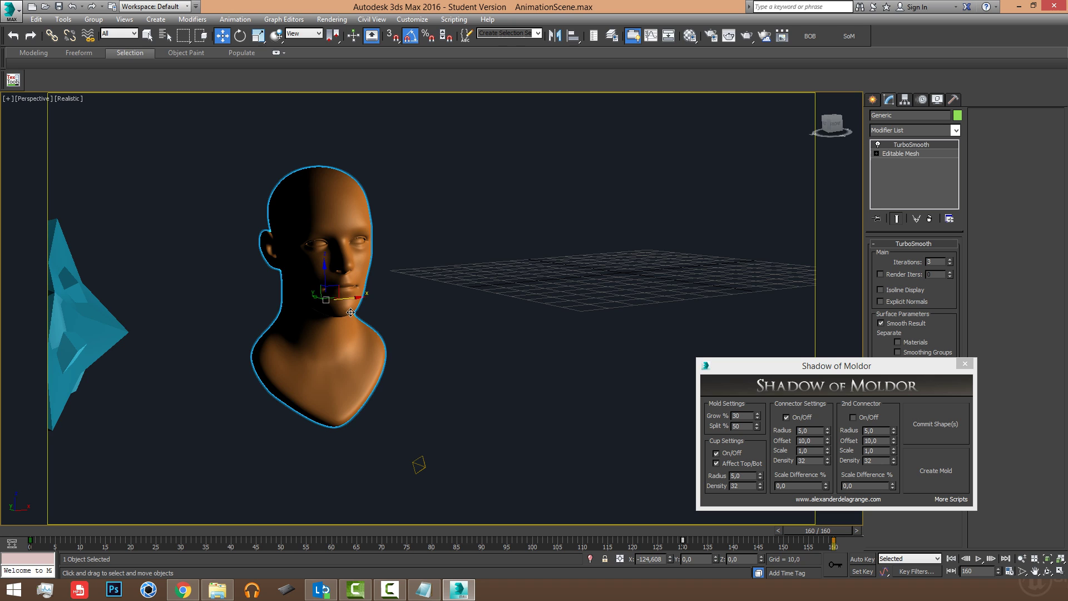
Step: Show edged faces, frame the bust and try to lower its TurboSmooth iterations
key("F4")
key("z")
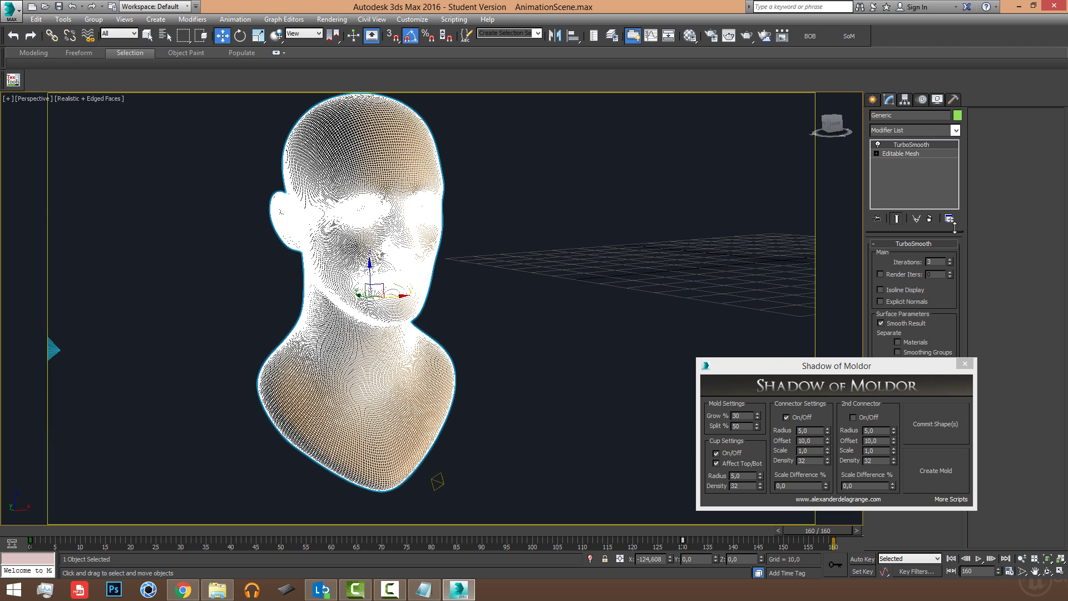
left_click(949, 264)
scroll(458, 289, "down", 4)
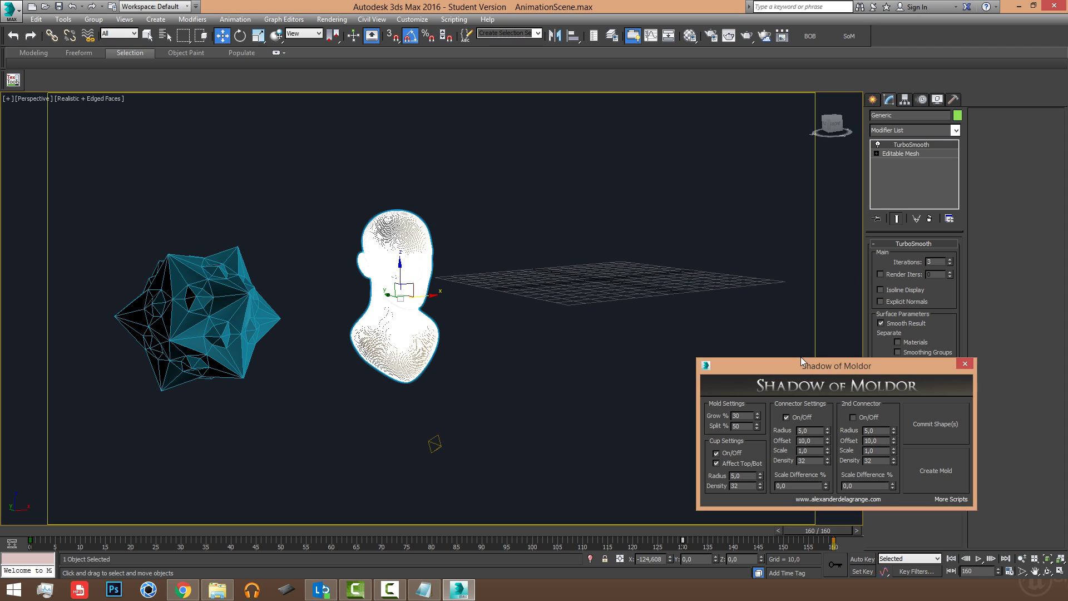
Step: Reposition the script dialog and examine the bust's dense edged mesh up close
left_click_drag(740, 366, 729, 338)
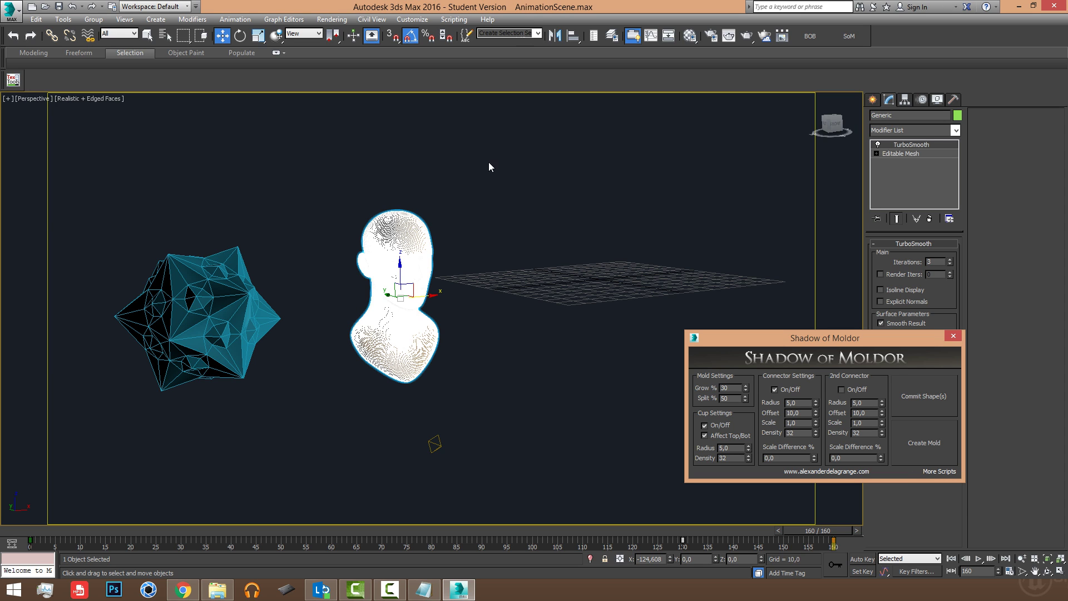
scroll(492, 312, "up", 3)
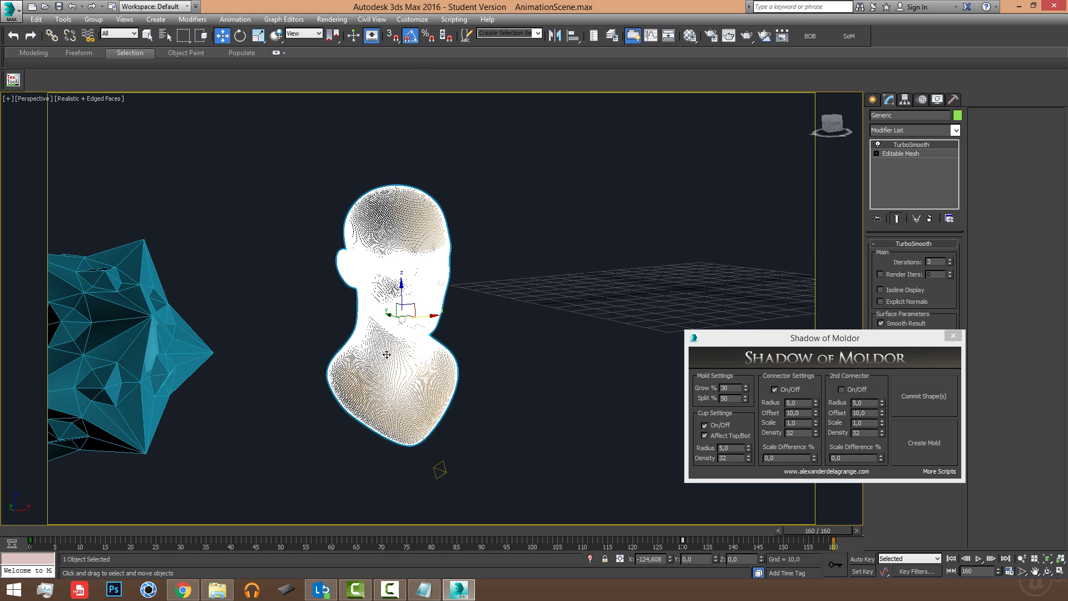
middle_click_drag(387, 354, 377, 253)
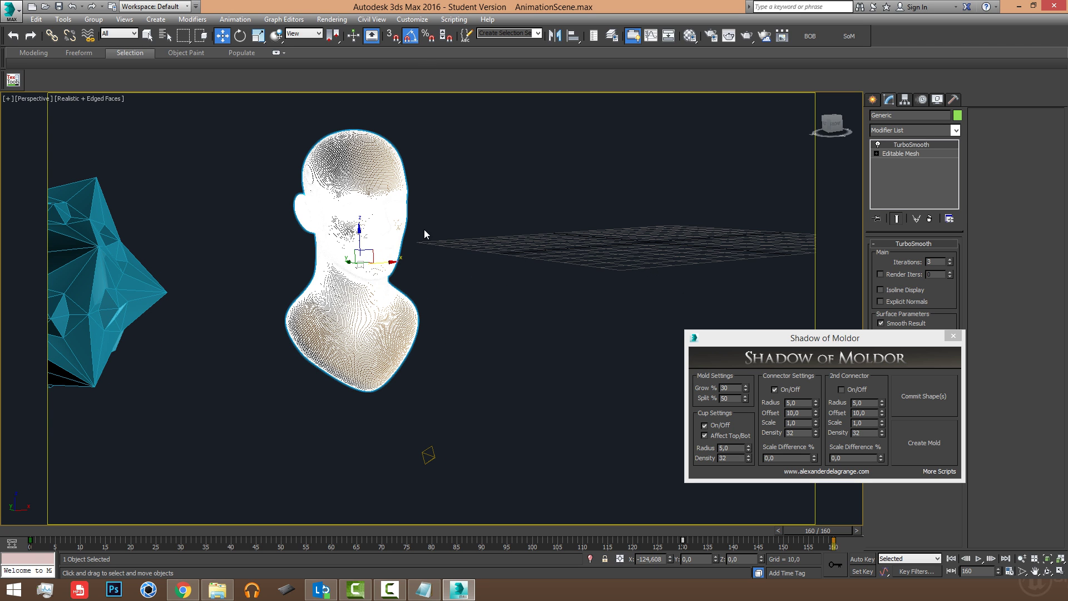
middle_click_drag(423, 230, 458, 267)
scroll(458, 269, "up", 3)
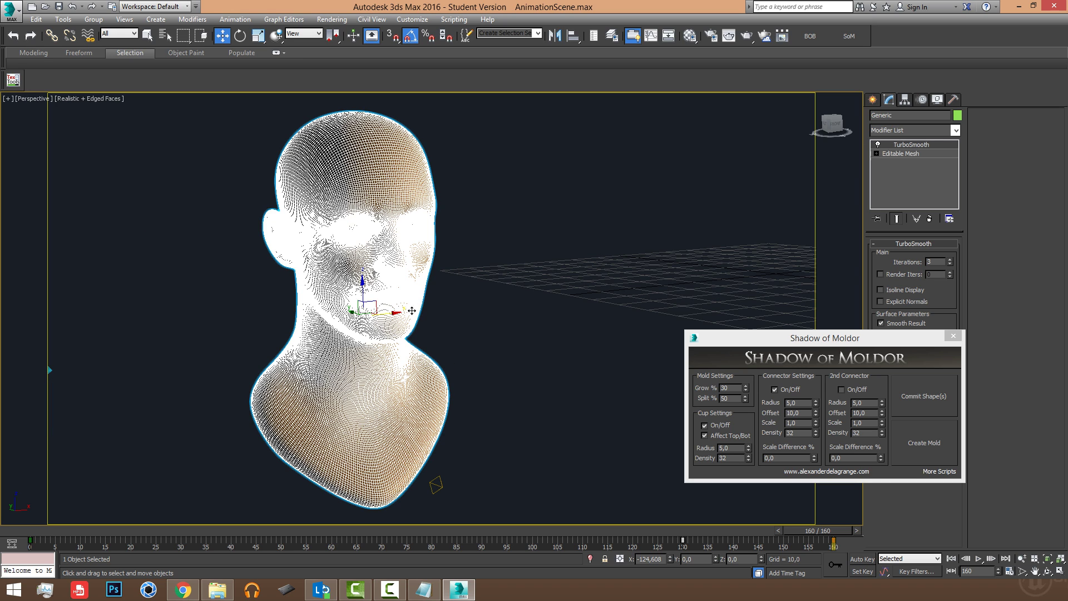
scroll(504, 334, "down", 2)
middle_click_drag(379, 285, 373, 227, "alt")
Step: Compare the bust's mesh density while selected and unselected, from the front and side
left_click(442, 301)
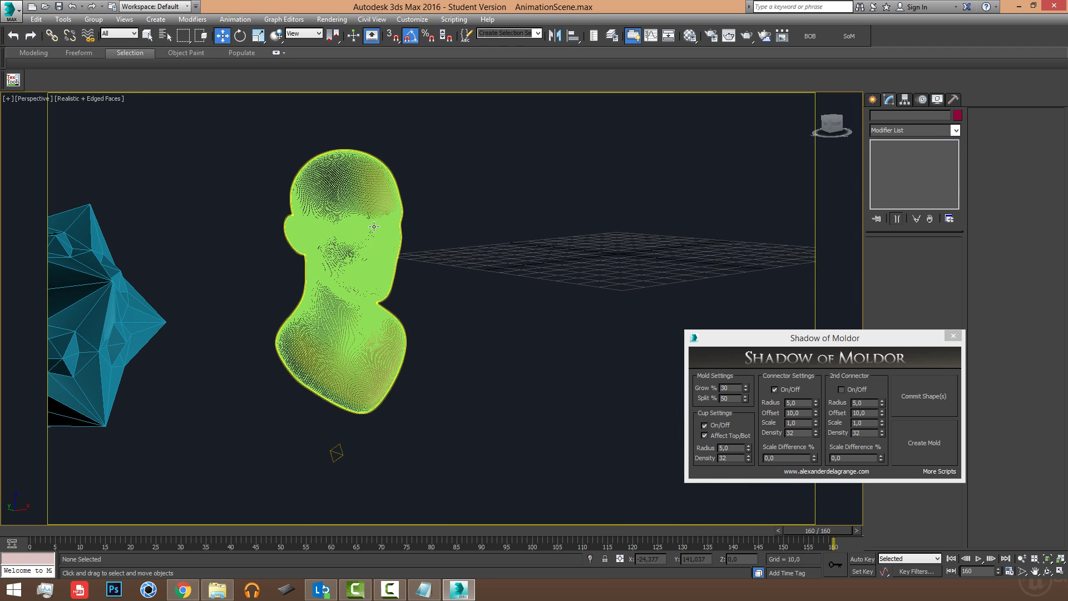
left_click(374, 227)
middle_click_drag(432, 278, 422, 222, "alt")
left_click(443, 208)
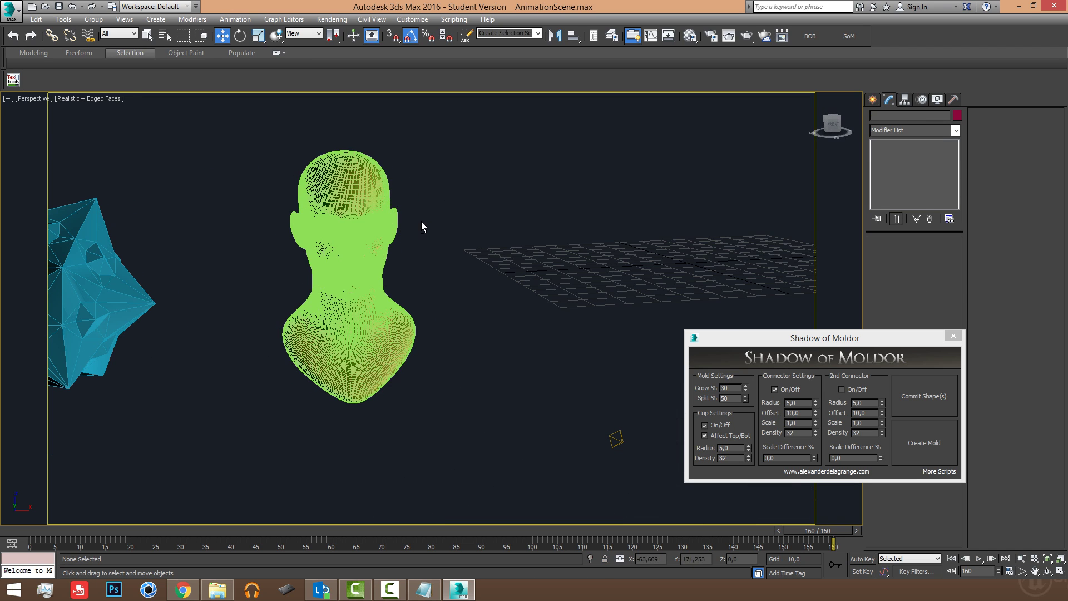
left_click(386, 226)
middle_click_drag(423, 299, 414, 334, "alt")
scroll(463, 348, "down", 3)
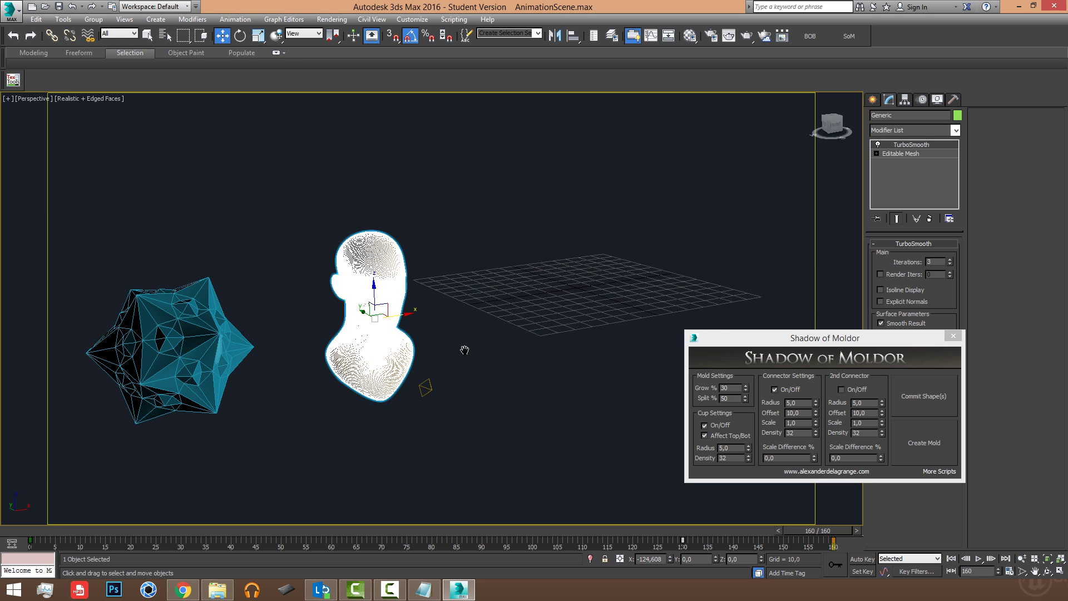
Step: Examine the bust's polygon edges again from near and far, ending with the bust selected
scroll(465, 350, "up", 3)
scroll(338, 293, "up", 3)
left_click(428, 297)
left_click(353, 277)
middle_click_drag(407, 299, 378, 280)
scroll(379, 280, "down", 3)
middle_click_drag(454, 319, 431, 302)
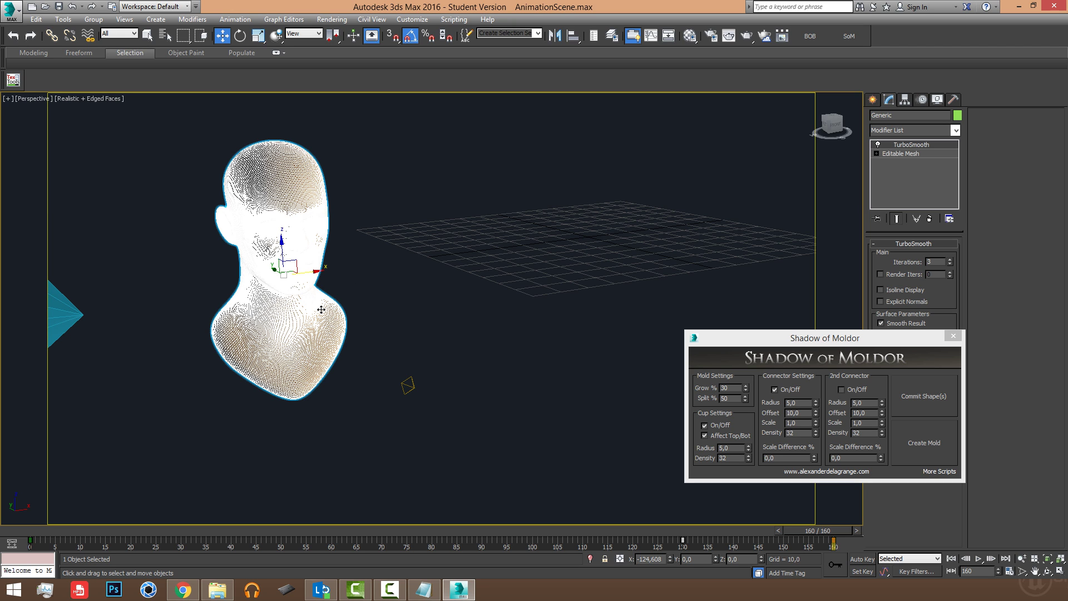
Step: Commit the star shape, create its two-part mold, and delete both mold halves
middle_click_drag(252, 345, 356, 361)
scroll(355, 361, "down", 3)
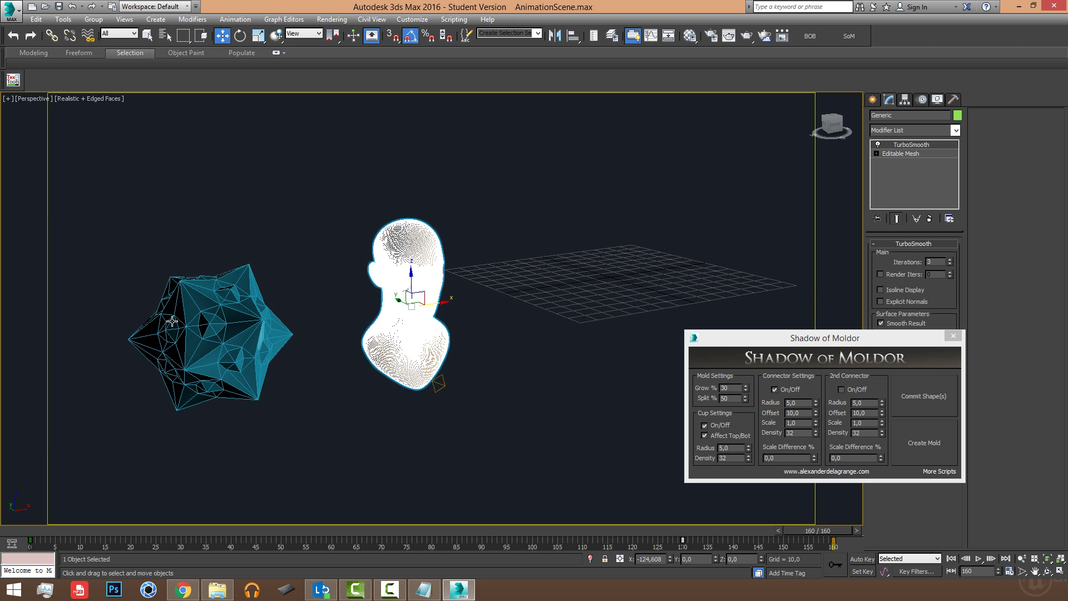
left_click(160, 316)
left_click(923, 395)
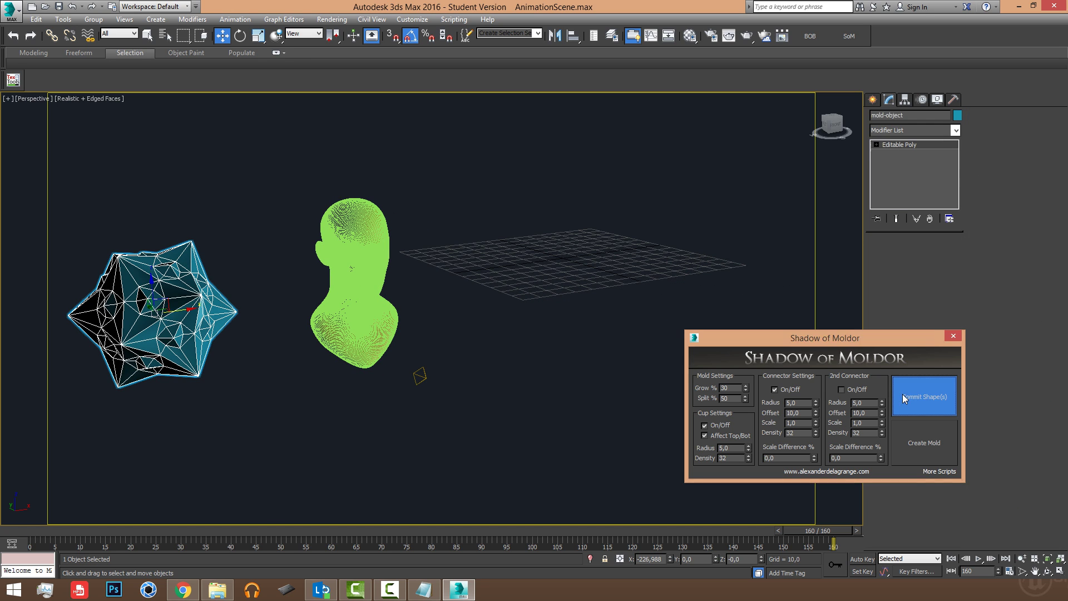
left_click(939, 449)
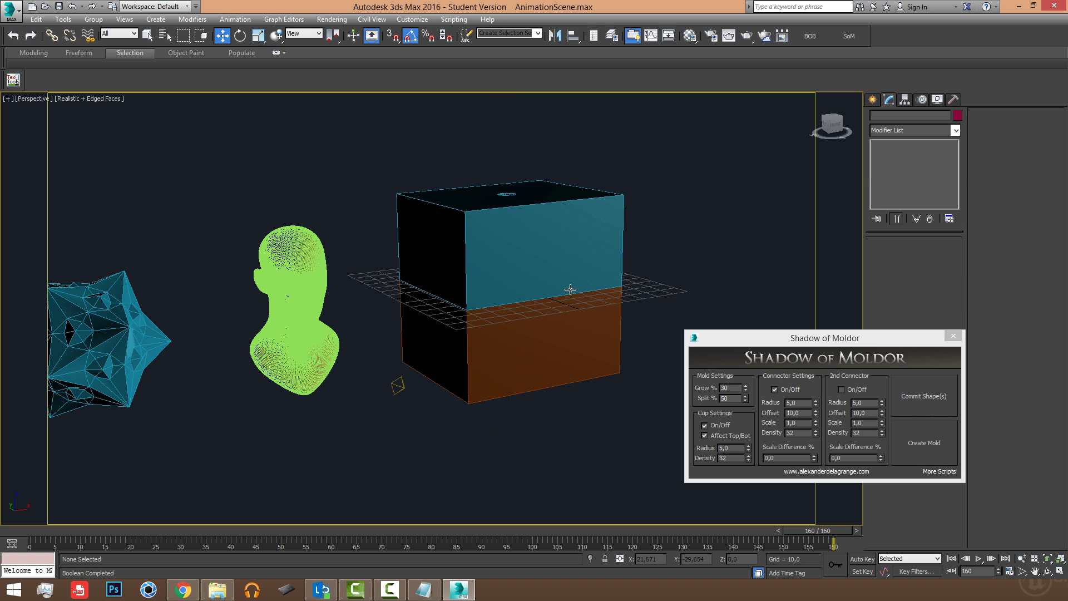
left_click_drag(461, 162, 548, 341)
key("Delete")
Step: Frame the bust in wireframe and switch the viewport to Shaded display
left_click(310, 362)
middle_click_drag(285, 282, 305, 290)
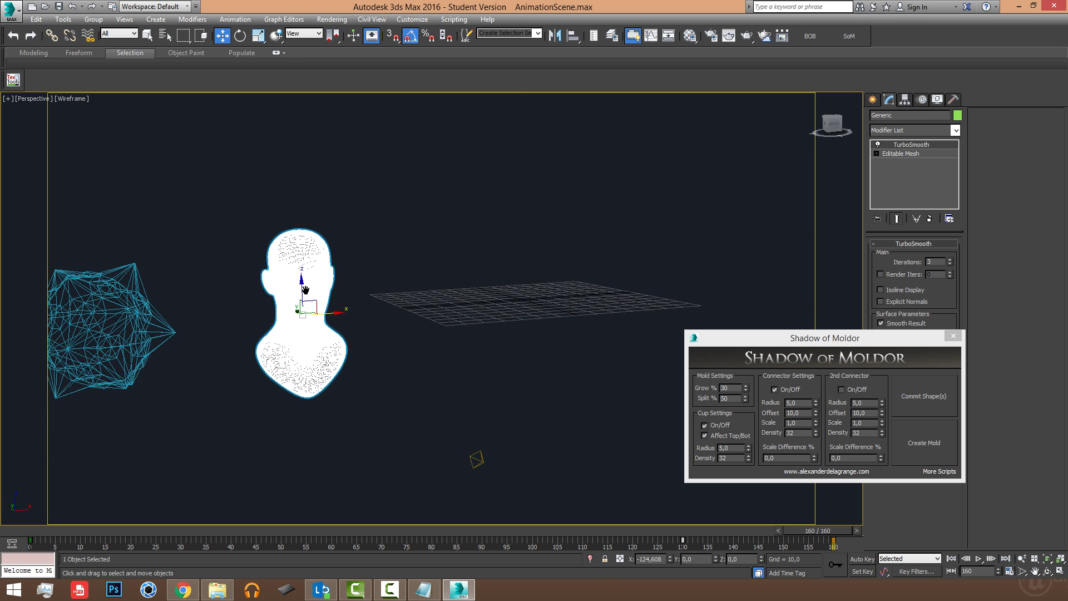
scroll(305, 290, "up", 3)
middle_click_drag(336, 328, 359, 313)
left_click(400, 267)
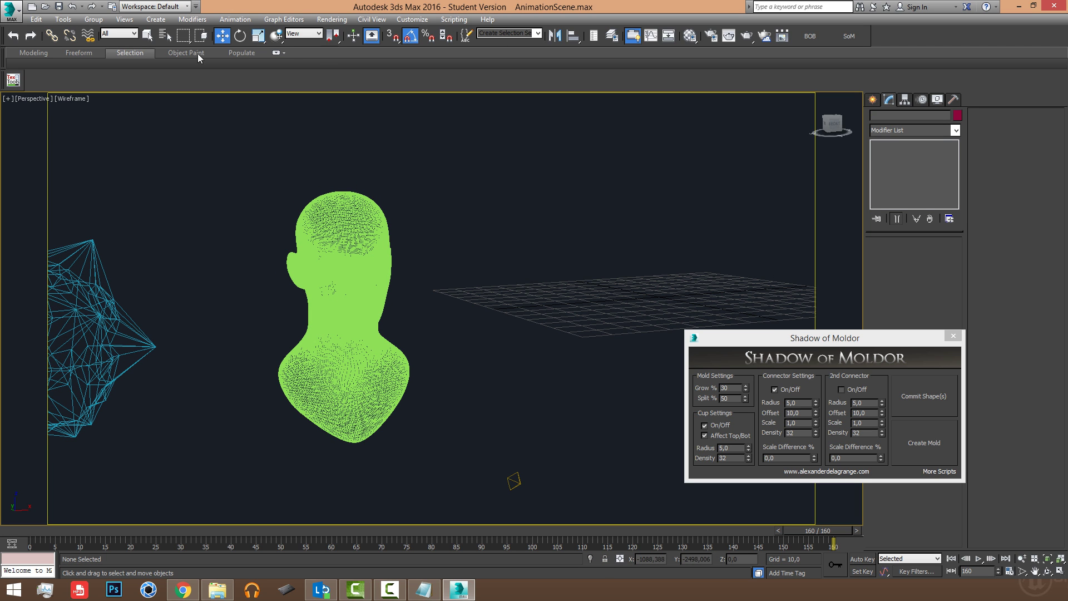
left_click(59, 100)
left_click(78, 118)
middle_click_drag(377, 307, 368, 268)
Step: Commit the upright bust as the mold shape and switch the viewport to wireframe
left_click(367, 270)
middle_click_drag(423, 292, 472, 338, "alt")
left_click(919, 400)
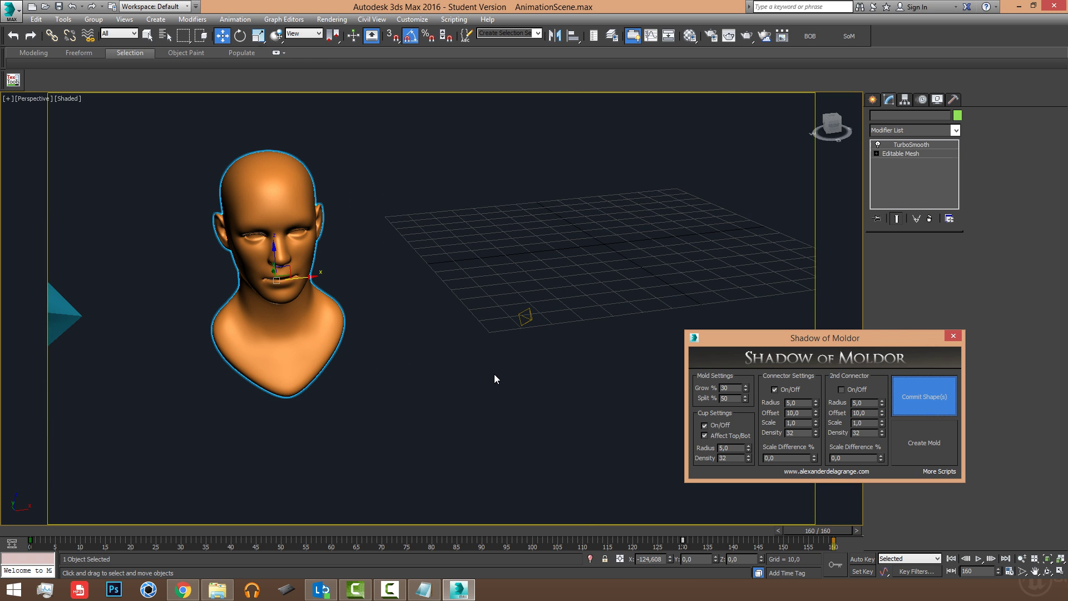
key("F3")
mouse_move(505, 238)
middle_mouse_down("alt")
mouse_move(482, 270)
mouse_move(428, 246)
middle_mouse_up("alt")
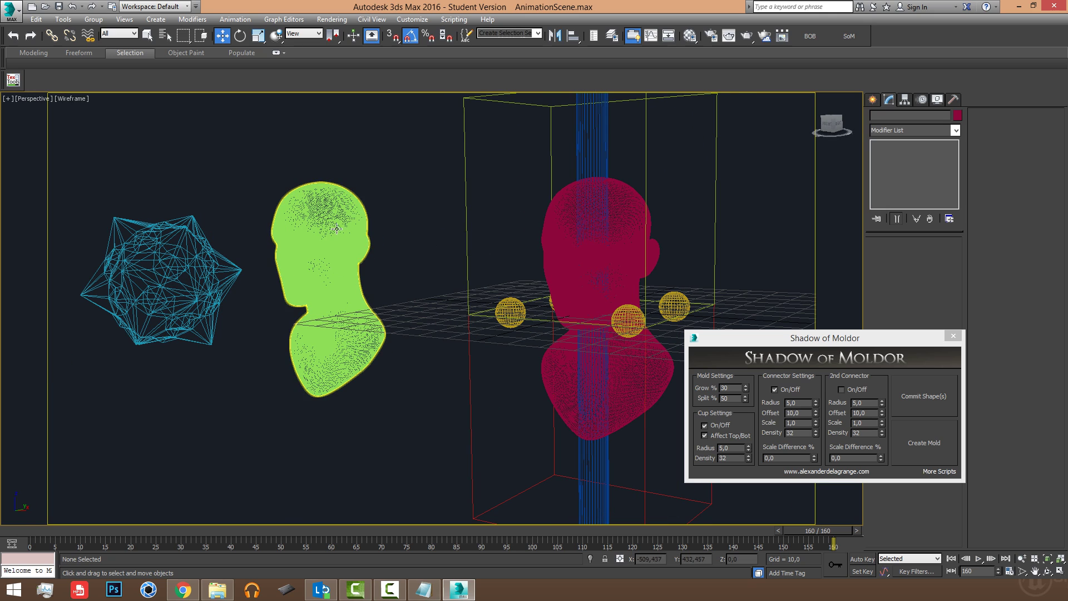
Step: Inspect the upright bust's mold preview, including its box halves, pour cylinder and connector spheres, from several angles
middle_click_drag(192, 215, 214, 223, "alt")
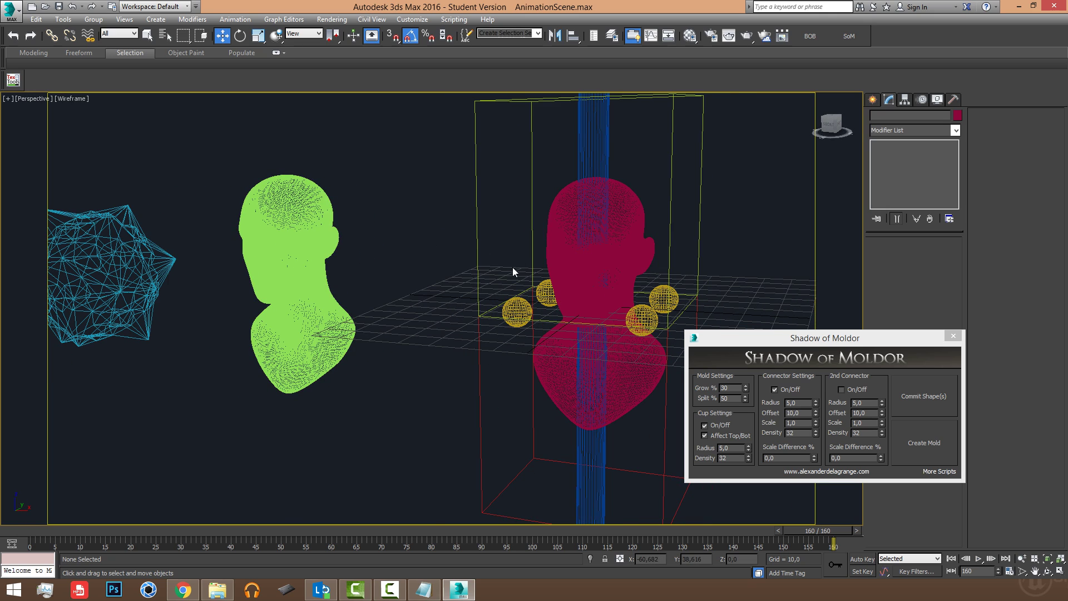
middle_click_drag(496, 265, 505, 263)
scroll(565, 275, "down", 4)
middle_click_drag(554, 290, 536, 313)
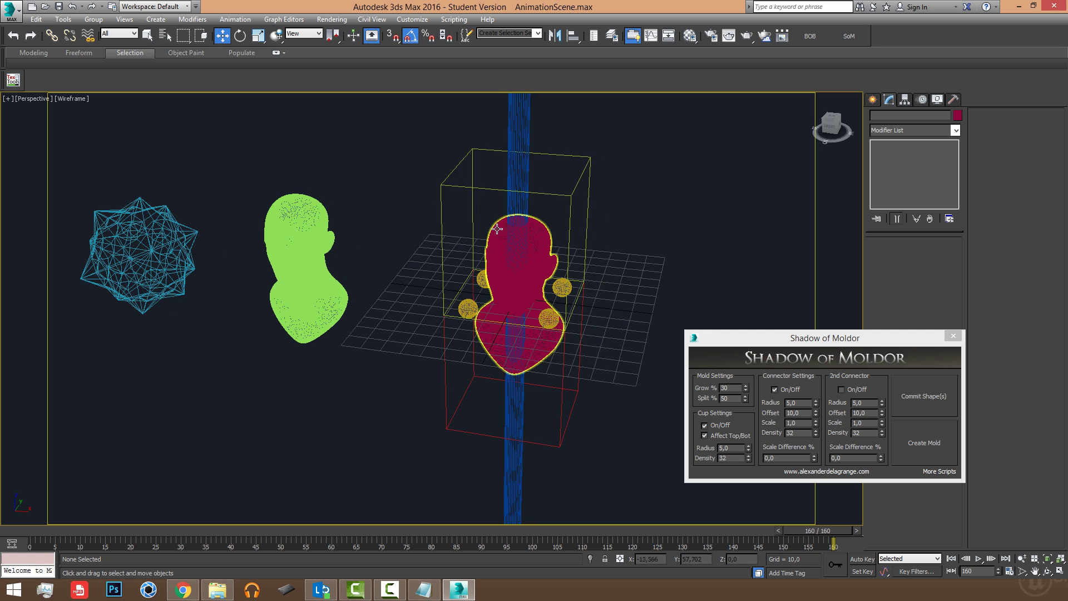
middle_click_drag(488, 246, 465, 210, "alt")
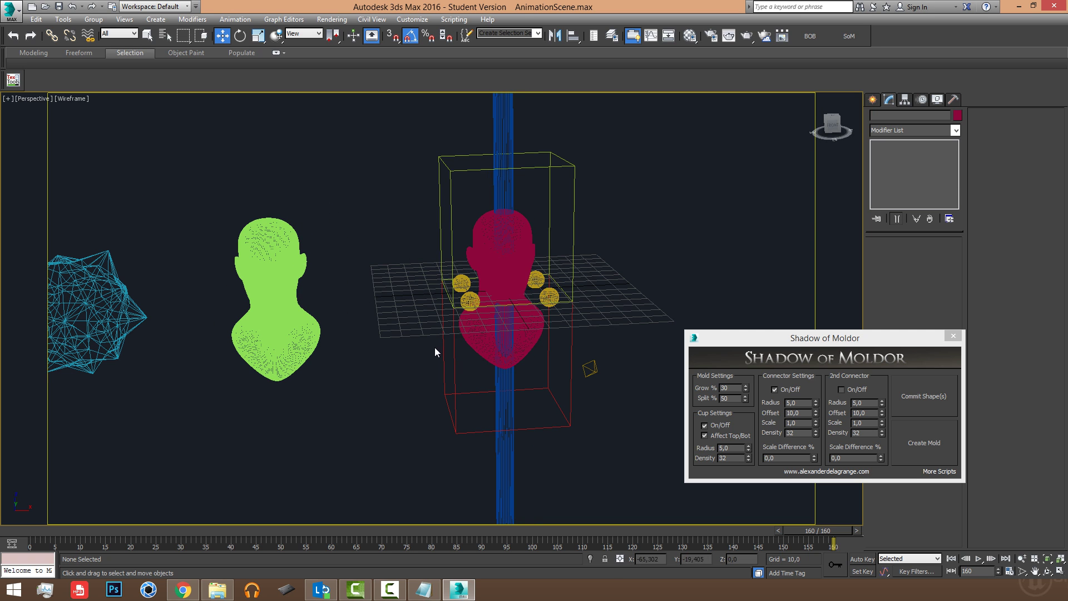
middle_click_drag(487, 293, 479, 300, "alt")
scroll(470, 299, "up", 6)
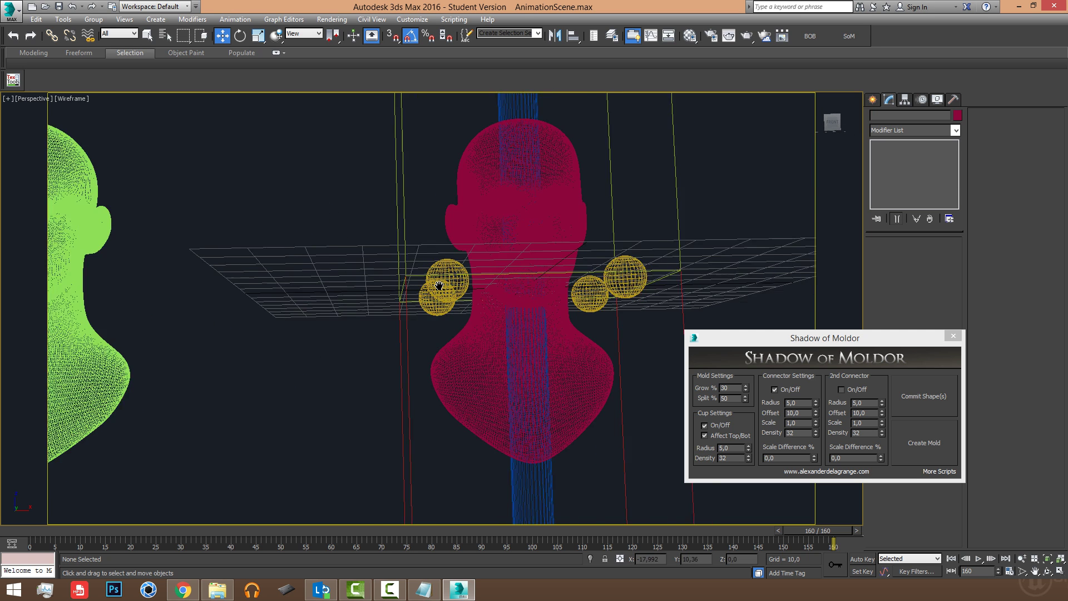
scroll(431, 329, "down", 8)
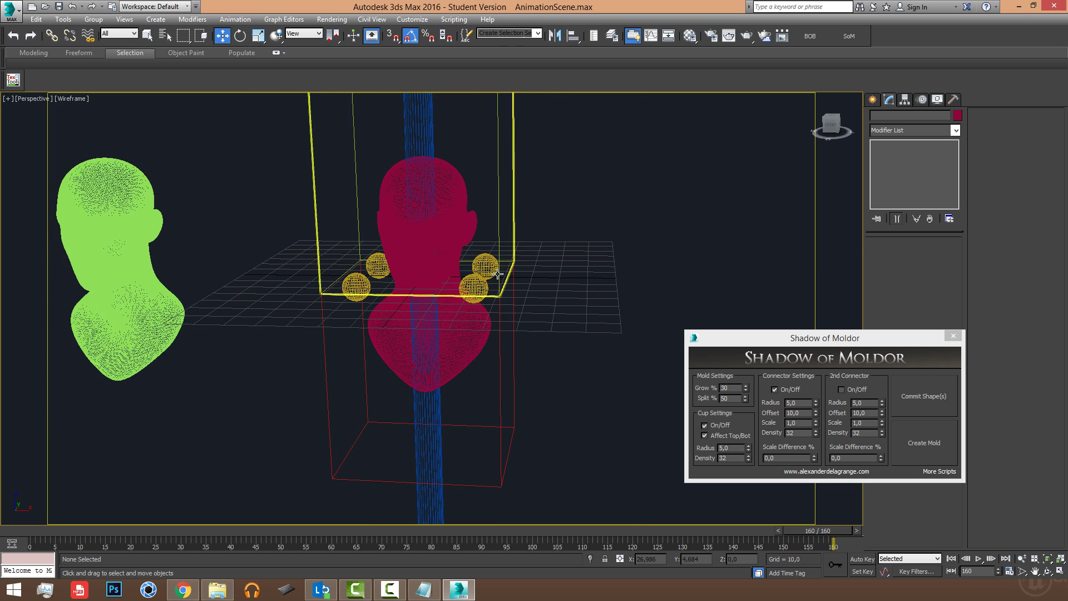
Step: Set the mold's Grow to 22% and check the box around the upright bust
mouse_move(745, 387)
left_mouse_down()
mouse_move(739, 373)
mouse_move(741, 395)
left_mouse_up()
middle_click_drag(475, 391, 480, 376)
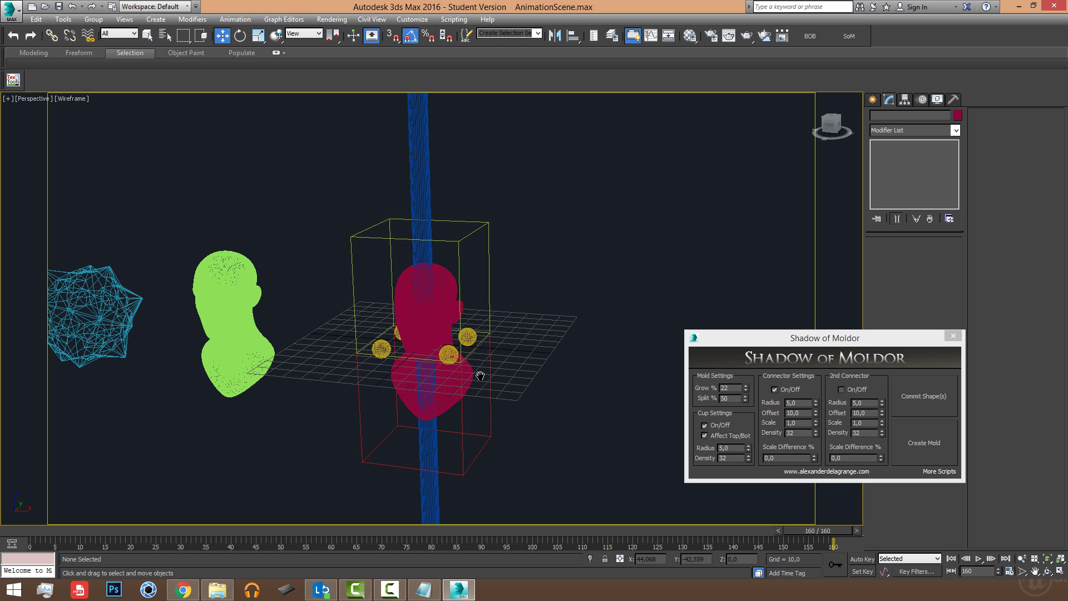
middle_click_drag(394, 309, 420, 301, "alt")
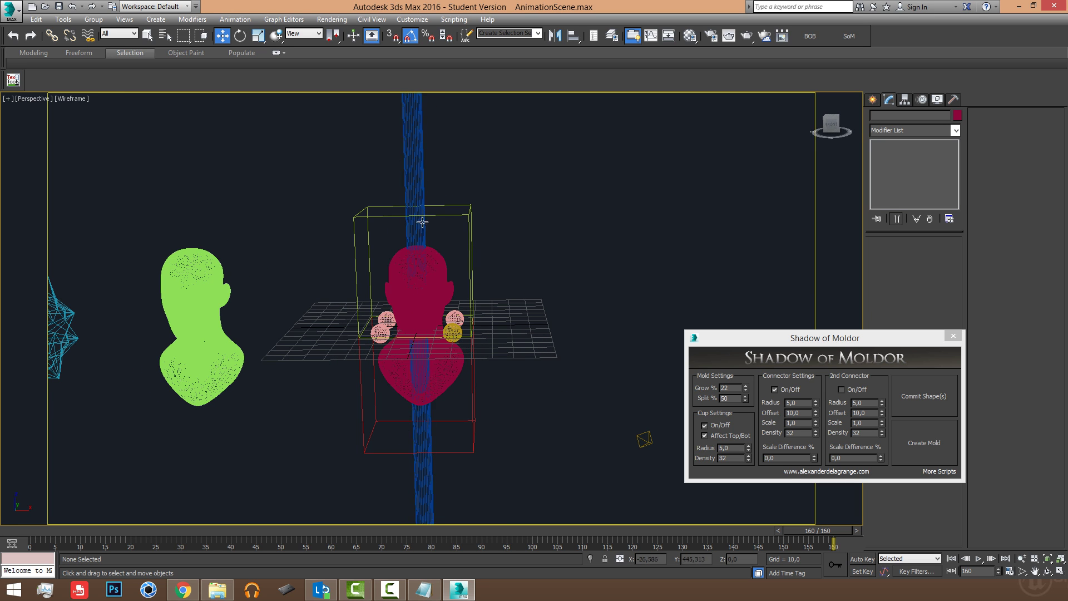
middle_click_drag(420, 234, 410, 196)
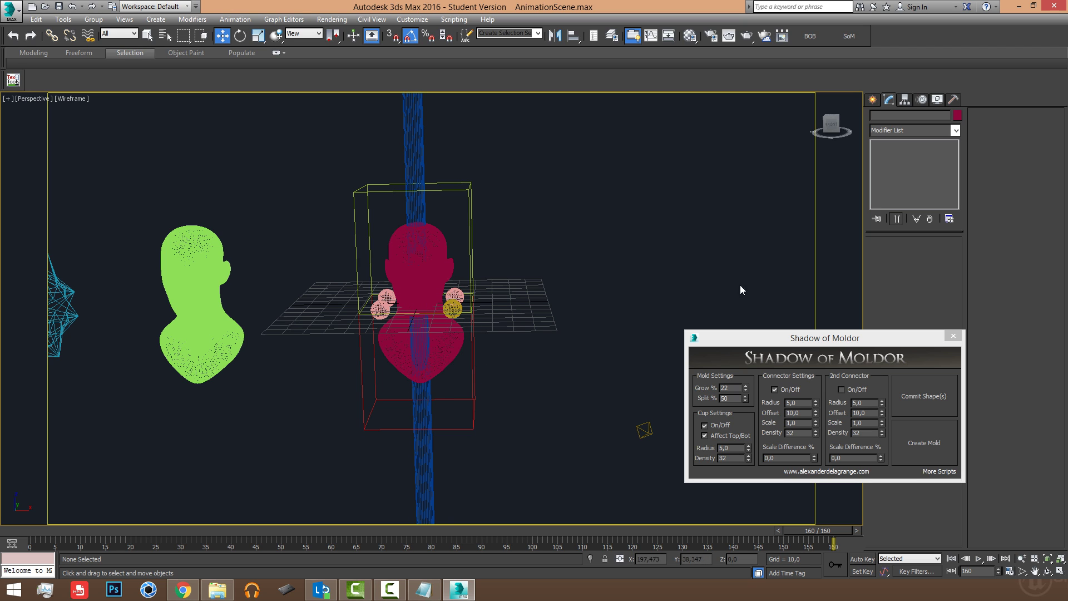
Step: Delete the upright bust's mold preview and rotate the original bust -90 degrees about Y to lie sideways
left_click(354, 213)
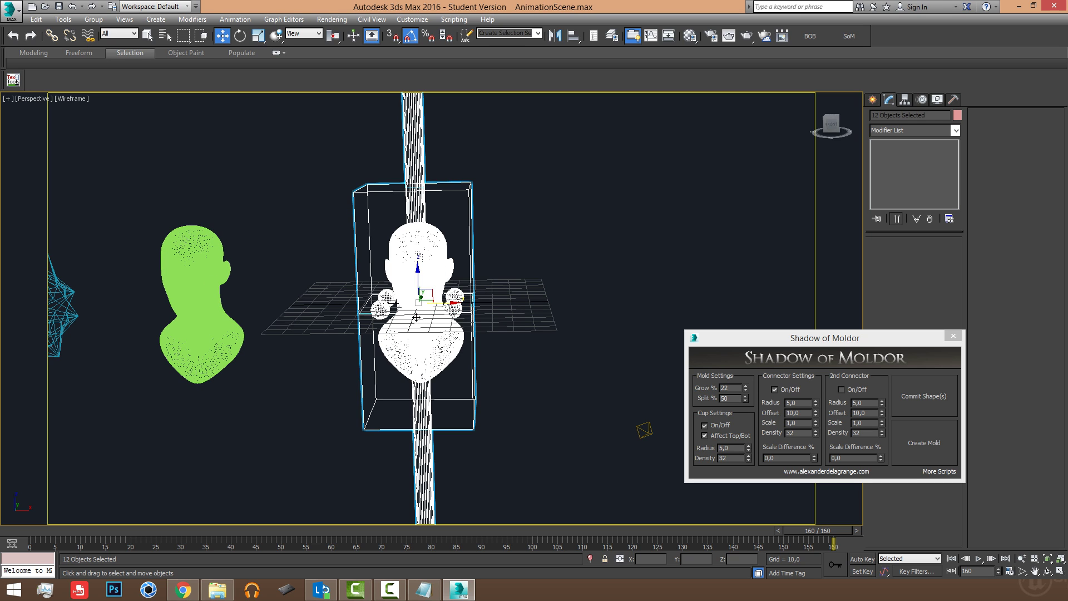
key("Delete")
left_click(197, 280)
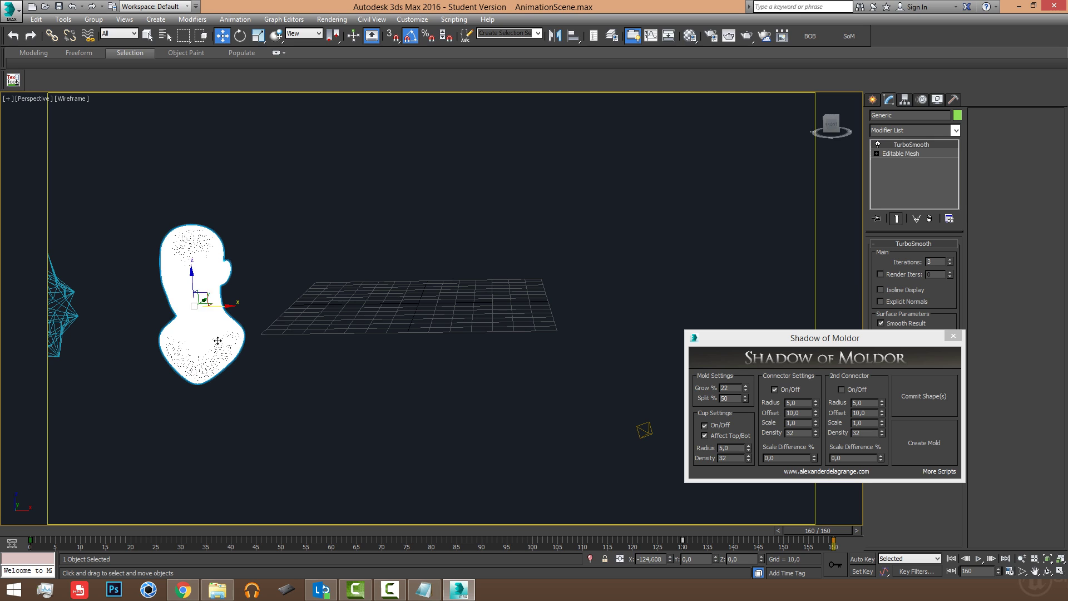
key("e")
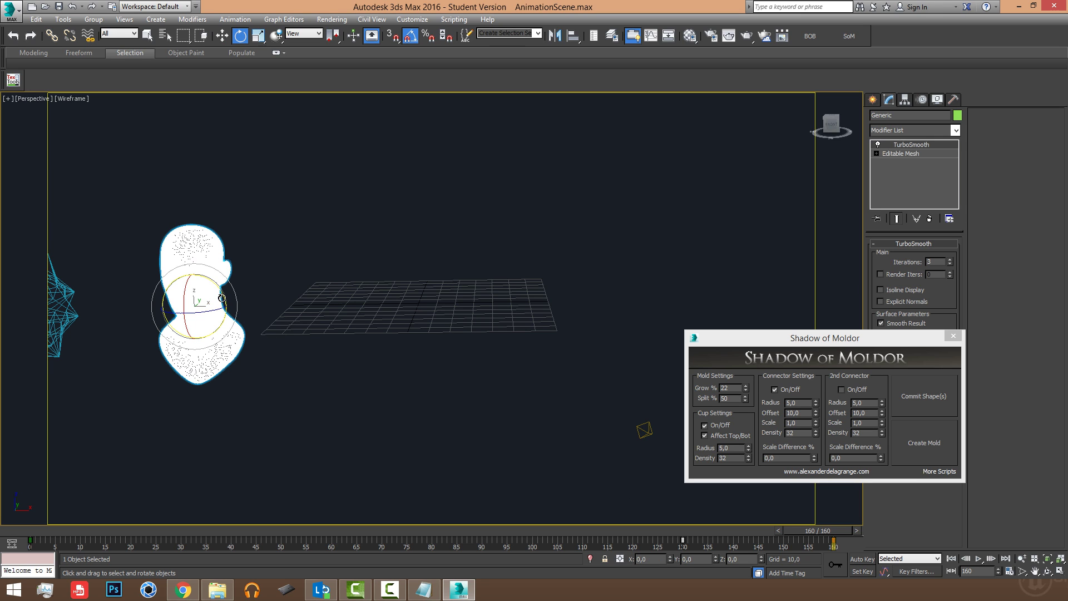
left_click_drag(222, 297, 154, 263)
middle_click_drag(332, 337, 307, 356, "alt")
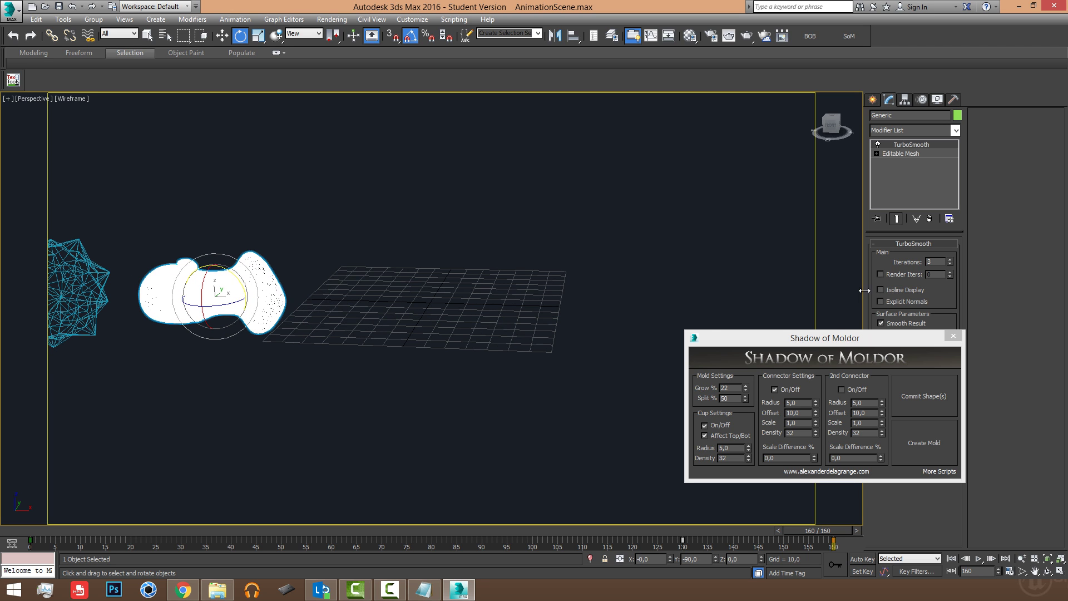
Step: Commit the sideways bust as the mold shape, inspect its preview and move the script dialog clear of it
left_click(906, 397)
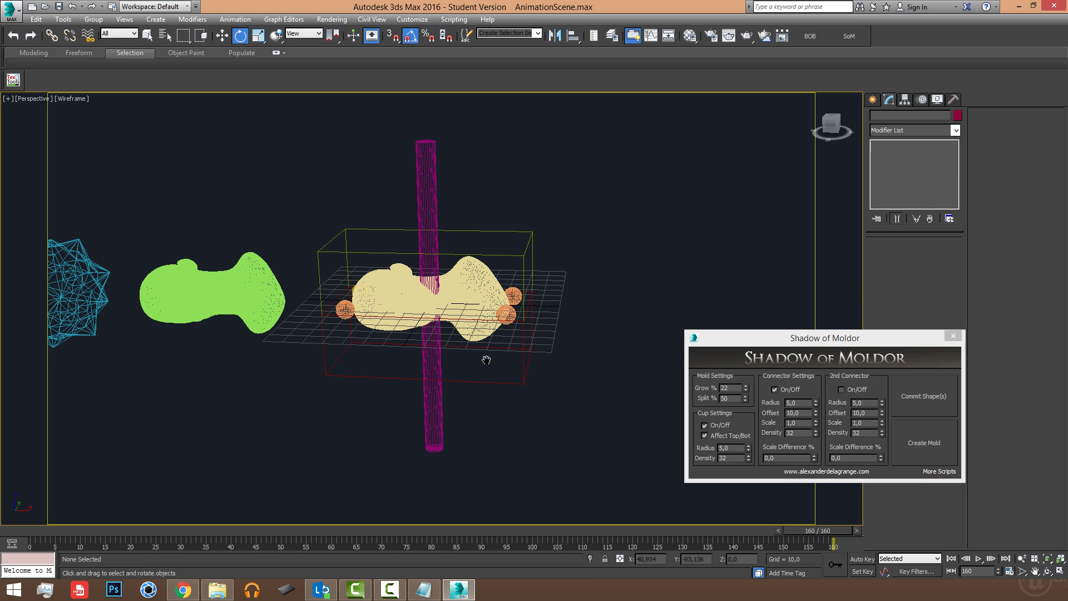
middle_click_drag(465, 273, 511, 242, "alt")
scroll(388, 250, "up", 4)
middle_click_drag(445, 367, 367, 356, "alt")
middle_click_drag(433, 392, 625, 330, "alt")
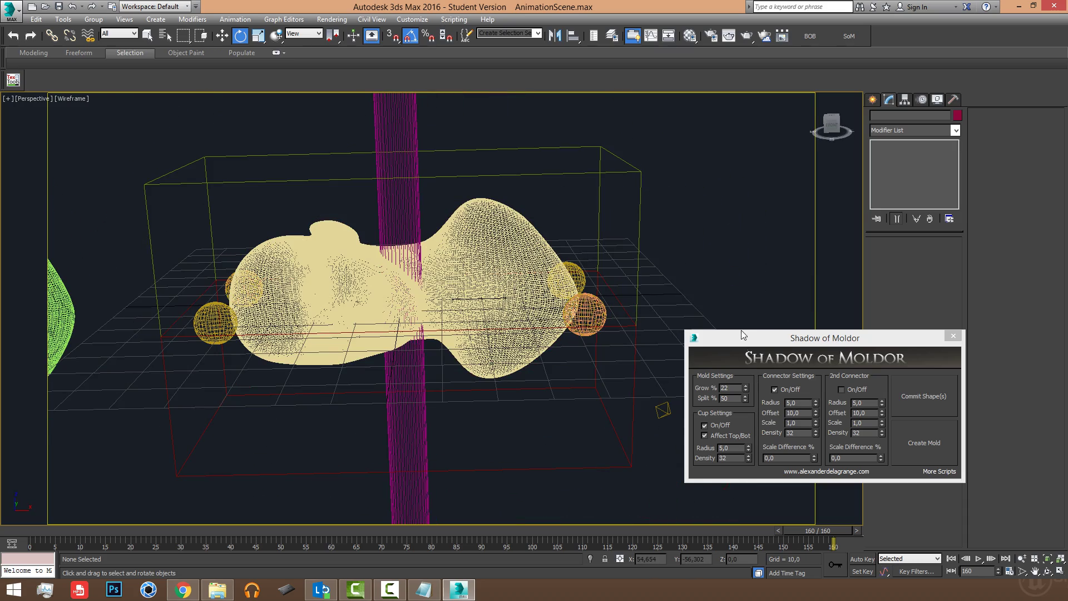
left_click_drag(743, 334, 725, 185)
Step: Set the mold's Grow to 0% and check how tightly the box fits the sideways bust
left_click_drag(729, 241, 734, 284)
middle_click_drag(503, 249, 361, 244, "alt")
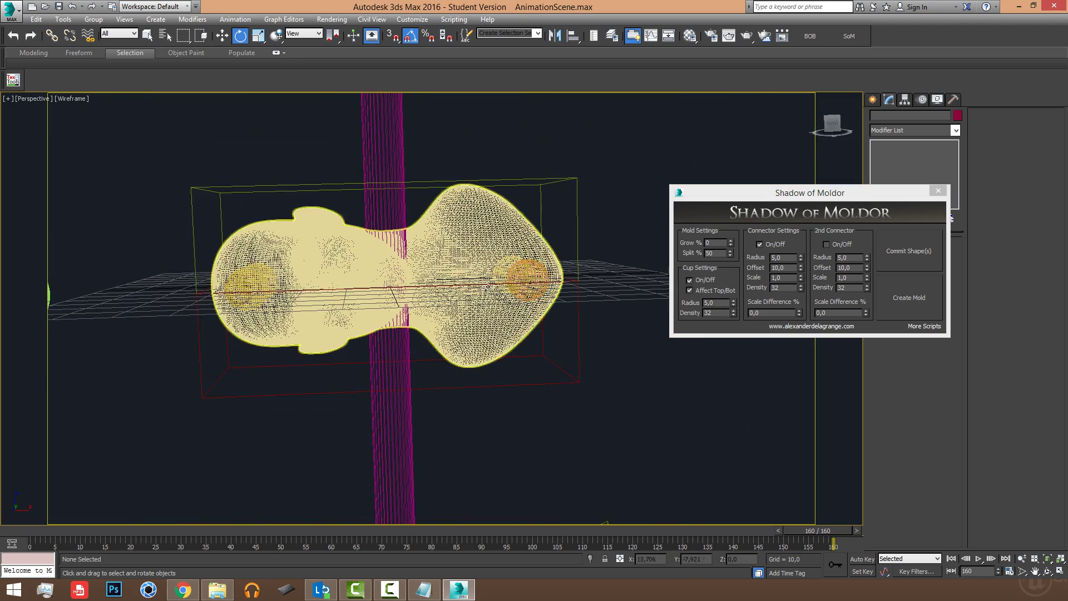
middle_click_drag(487, 302, 467, 290, "alt")
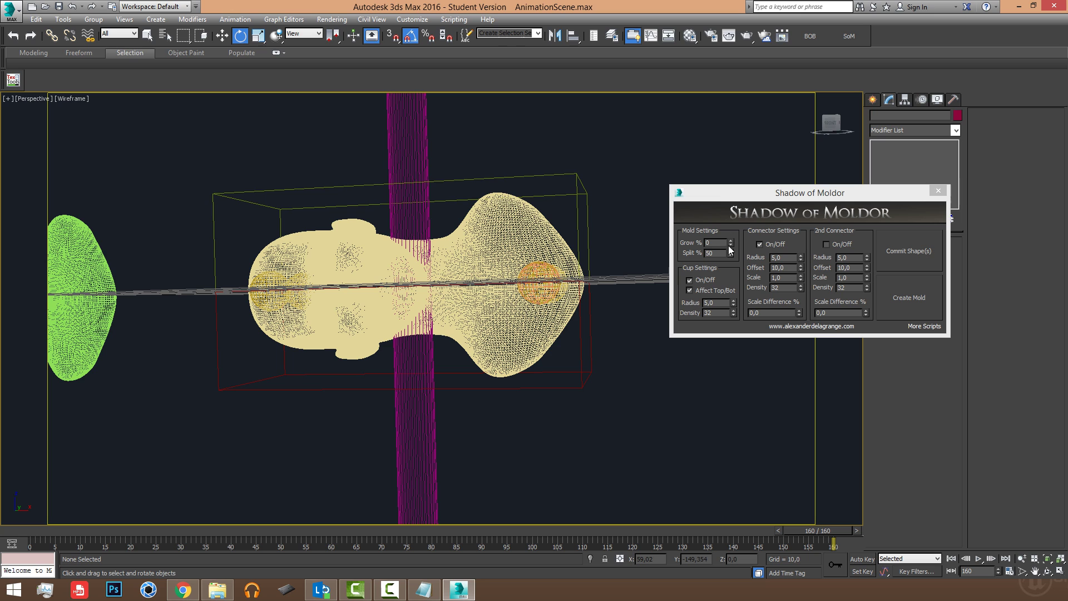
Step: Set the mold's Grow to 50% and check the enlarged box and connector positions
left_click_drag(729, 243, 730, 233)
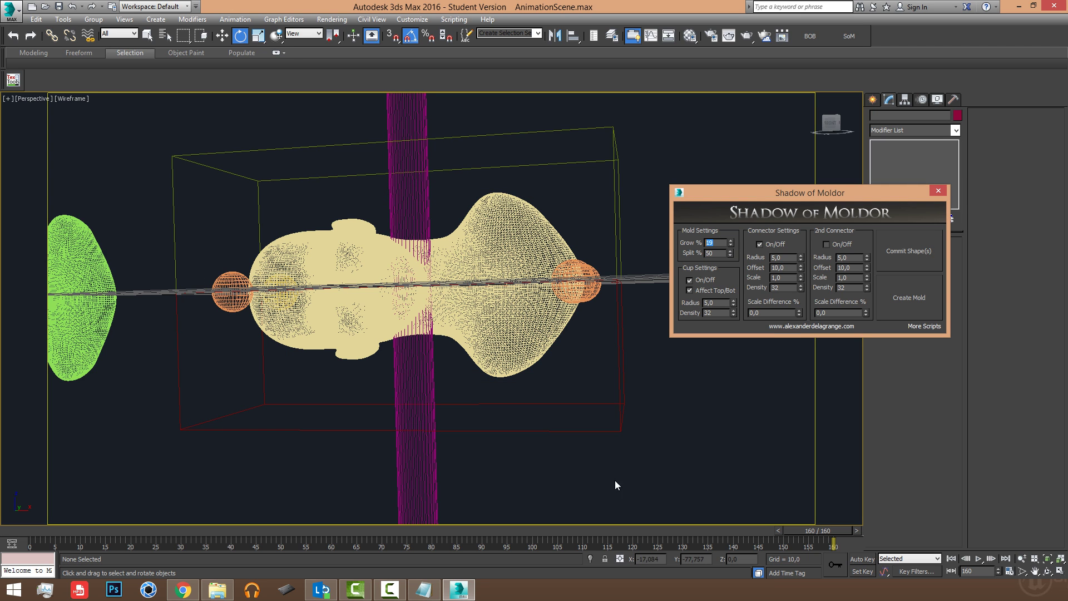
type("50")
key("Return")
middle_click_drag(554, 439, 369, 328, "alt")
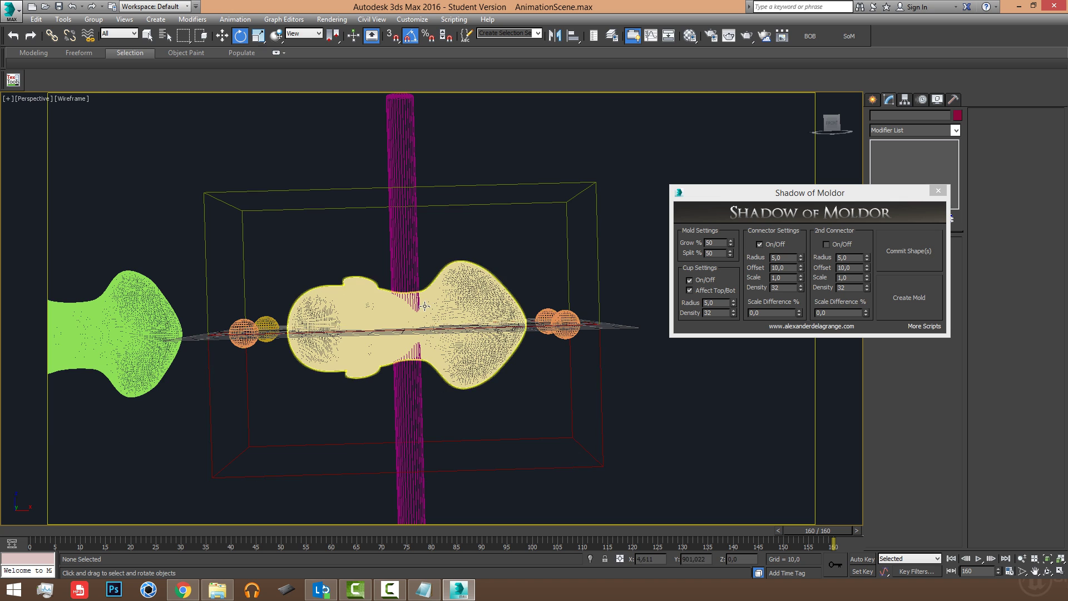
middle_click_drag(436, 314, 427, 308, "alt")
middle_click_drag(513, 258, 553, 294, "alt")
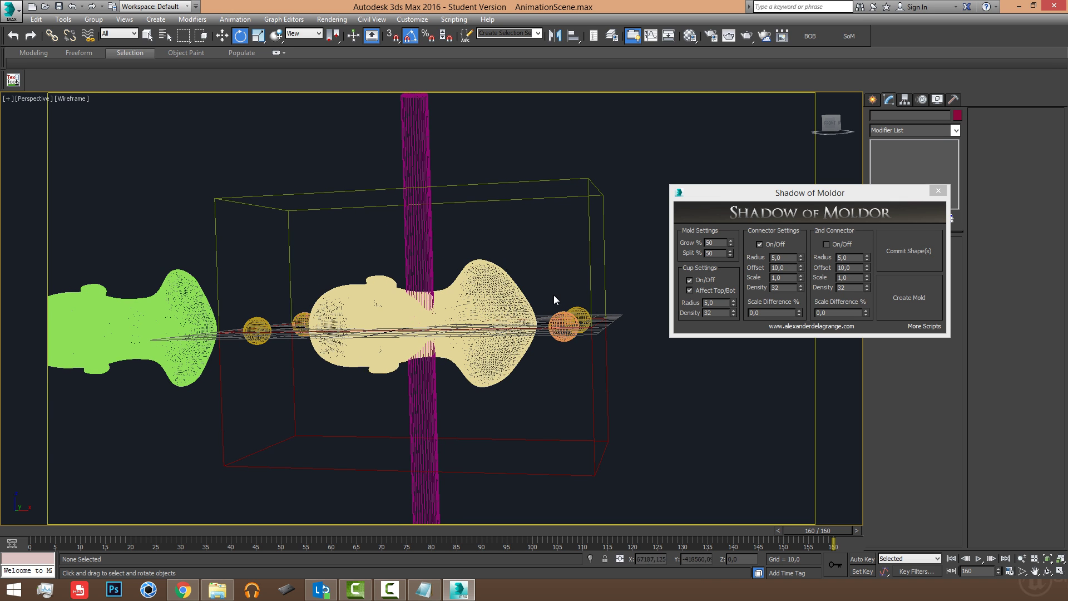
Step: Set the mold's Grow to 115% and view the box around the sideways bust
left_click_drag(731, 244, 702, 202)
middle_click_drag(368, 337, 389, 375, "alt")
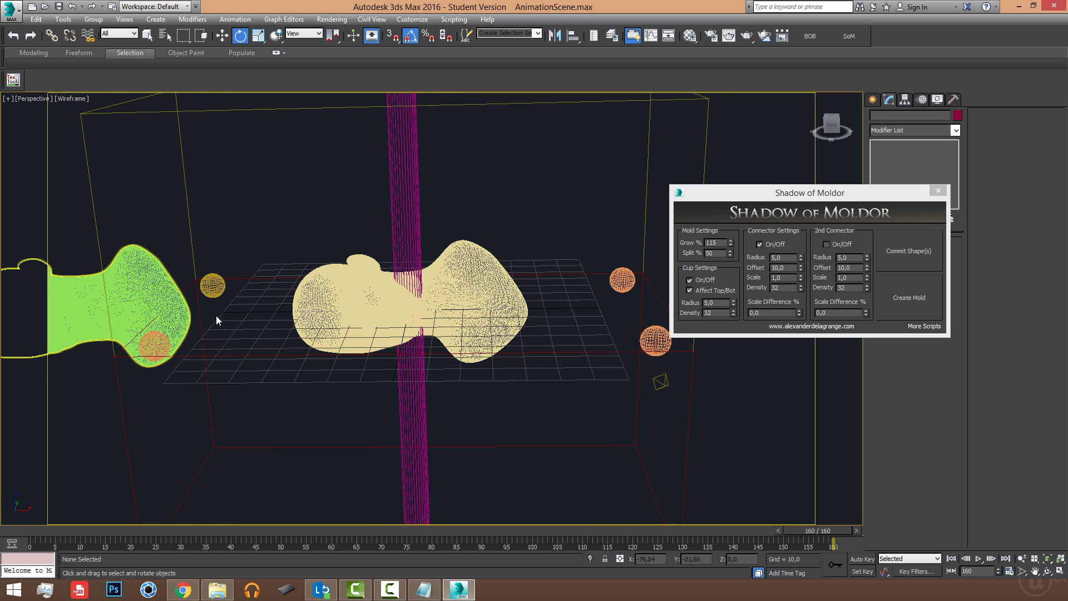
Step: Set the mold's Grow to 50% and view the box from the bust's level
right_click(730, 243)
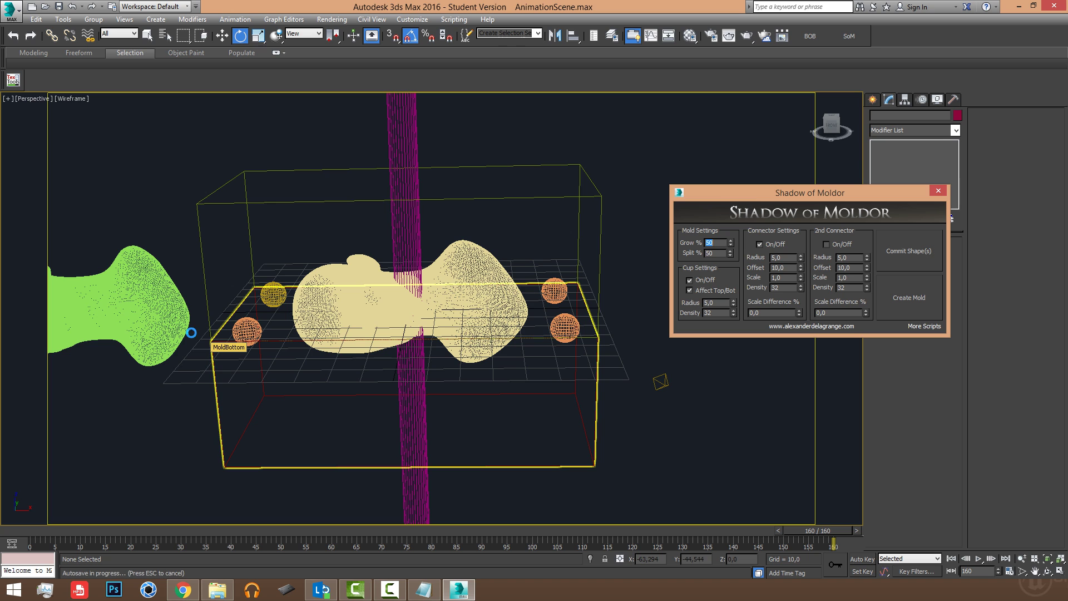
middle_click_drag(242, 348, 612, 273, "alt")
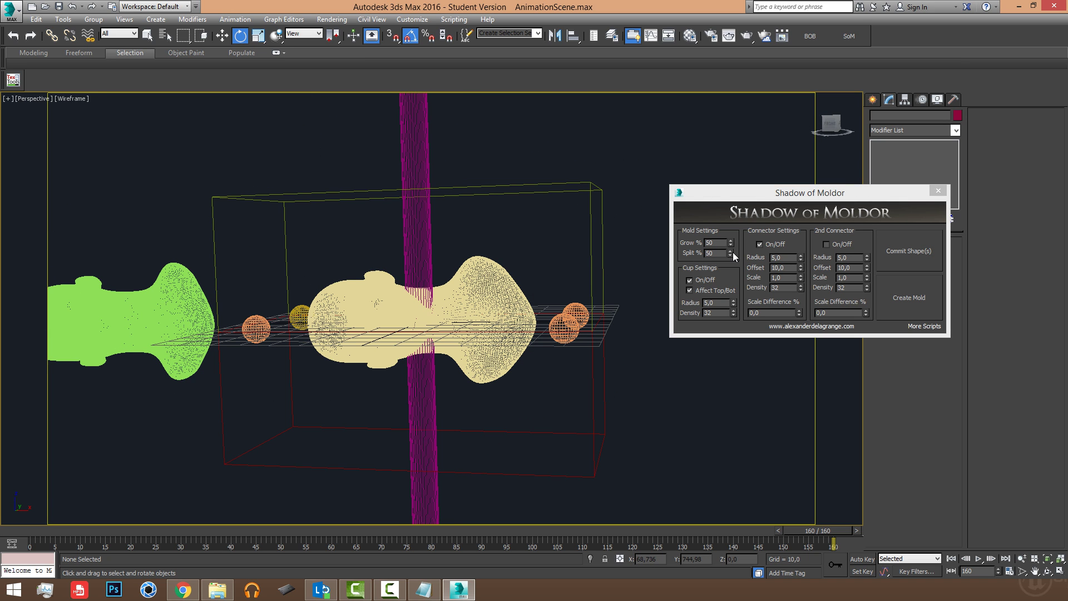
Step: Try the mold's Split at 100% to see how the parting level shifts, and set it back to 50%
left_click_drag(730, 255, 721, 236)
middle_click_drag(470, 434, 483, 398, "alt")
left_click_drag(729, 252, 728, 230)
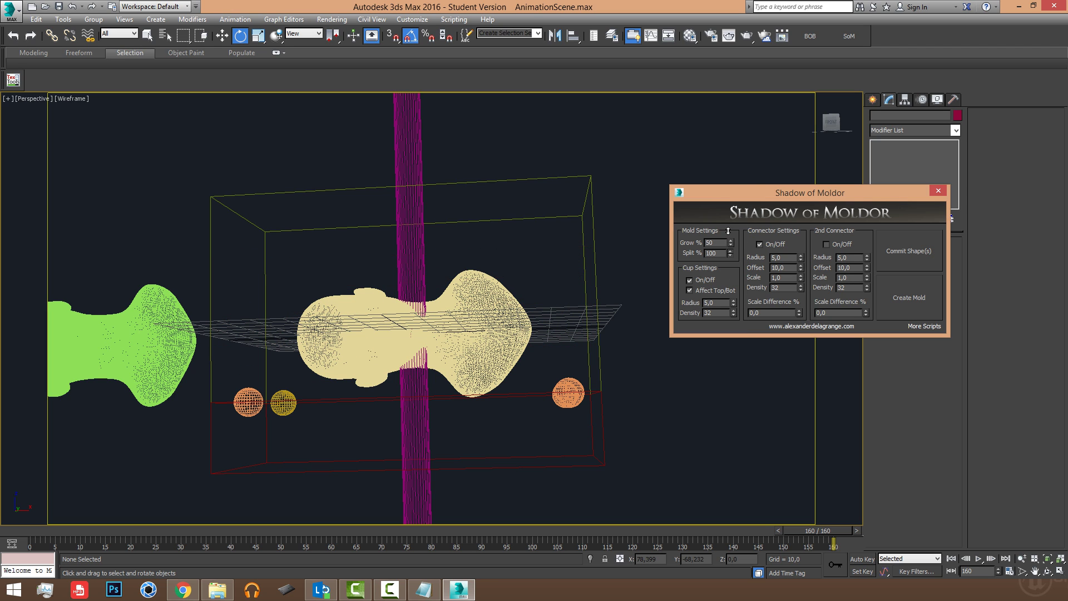
type("0")
key("Return")
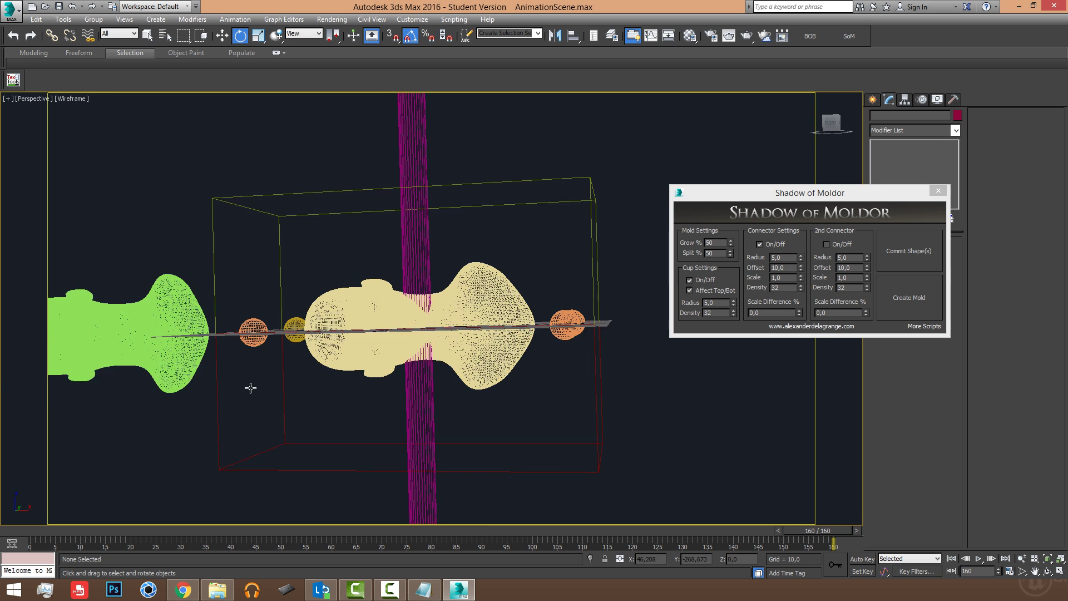
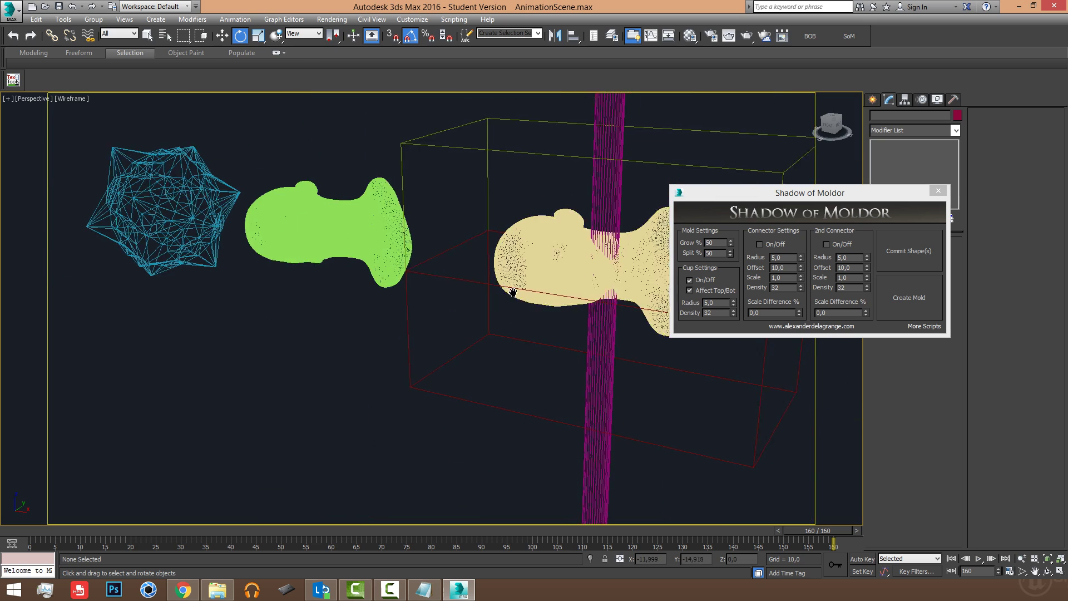
Step: Turn on the first connector set with a Radius of 8,0 and an Offset of 10,3
mouse_move(514, 272)
middle_mouse_down()
mouse_move(465, 286)
mouse_move(508, 282)
middle_mouse_up()
scroll(500, 282, "up", 2)
middle_click_drag(439, 292, 479, 298)
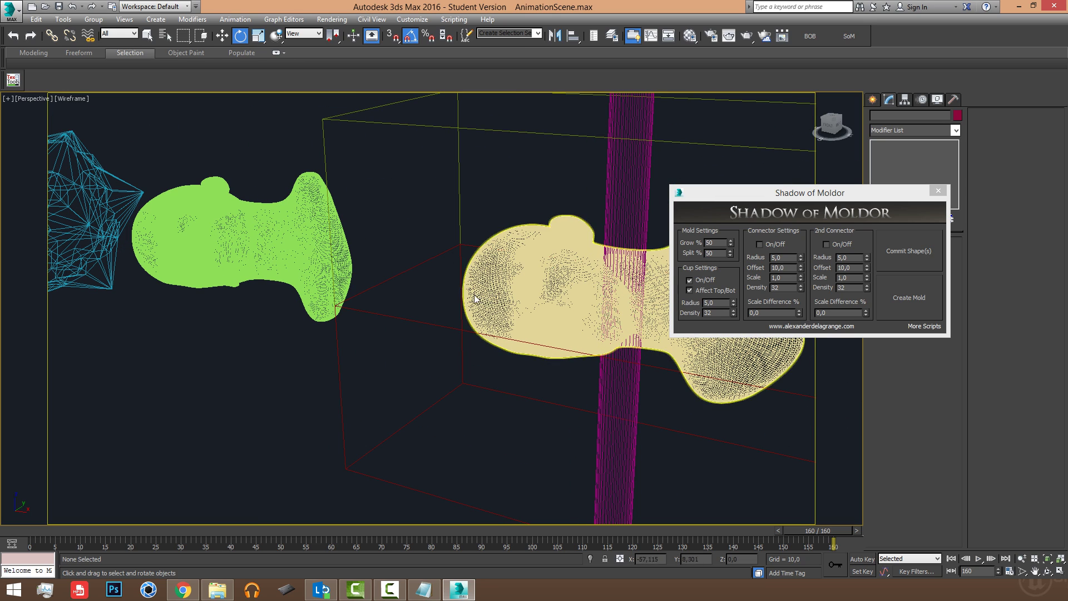
middle_click_drag(529, 217, 527, 218)
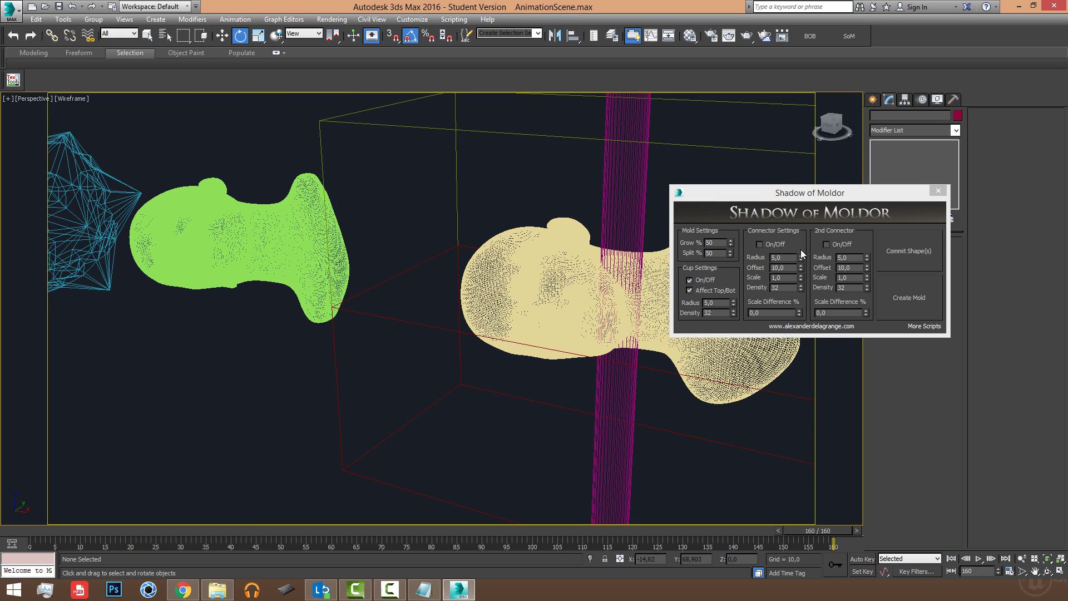
left_click(761, 244)
left_click_drag(801, 257, 805, 336)
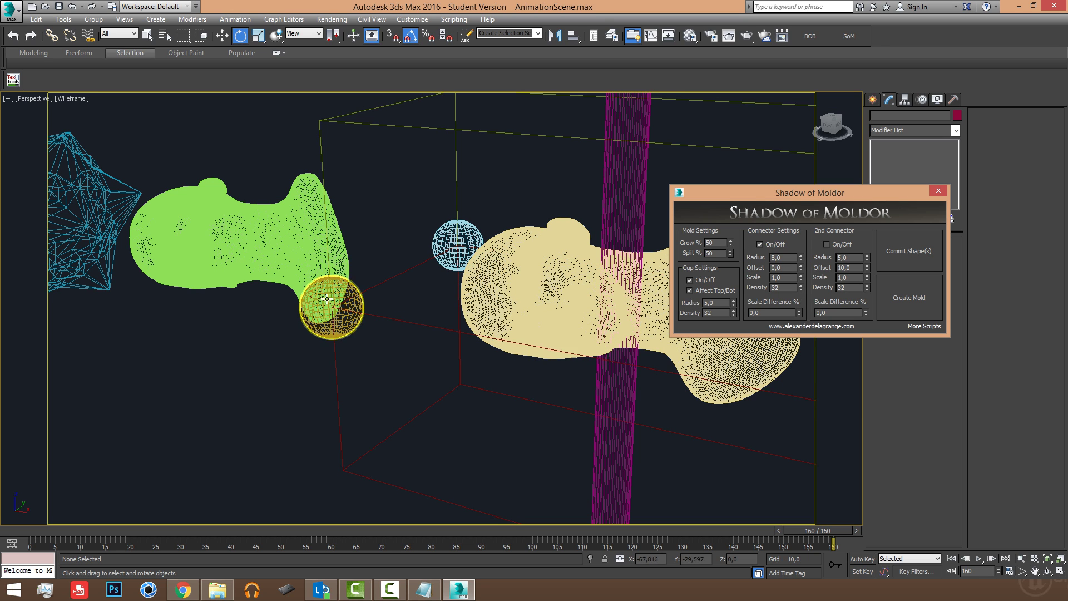
left_click_drag(801, 269, 799, 210)
middle_click_drag(428, 302, 791, 275, "alt")
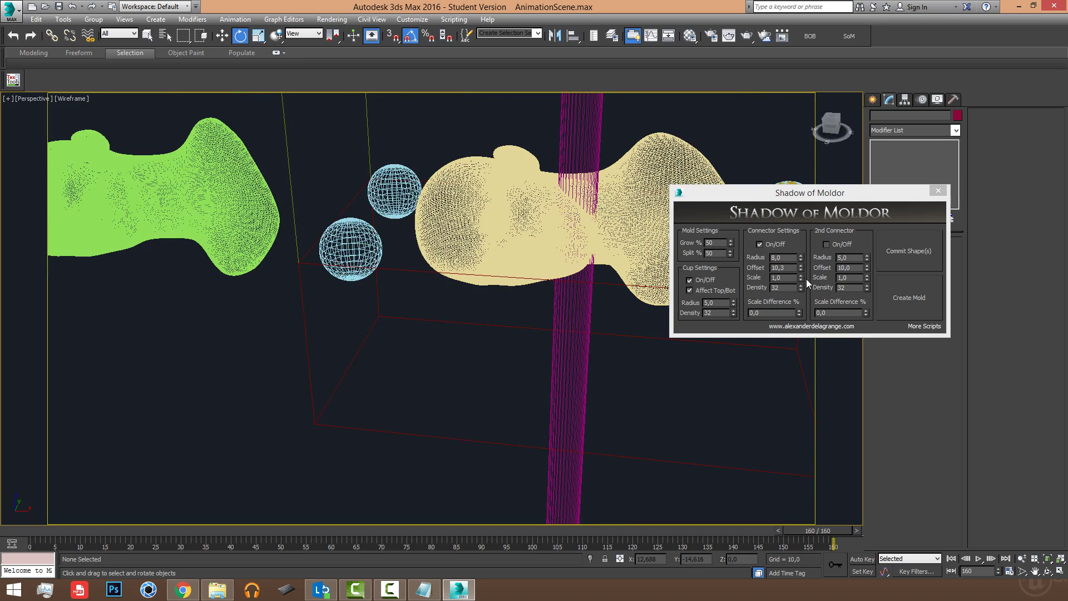
Step: Stretch the first connector set with a Scale of 5,4 and reduce its Density to 0
left_click_drag(800, 276, 577, 272)
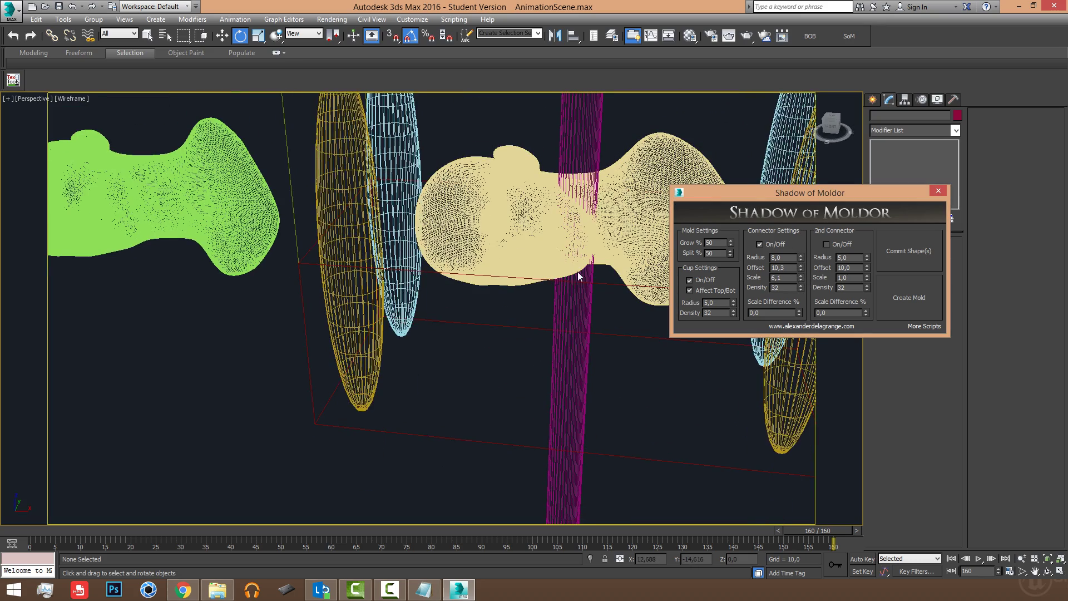
scroll(435, 322, "down", 5)
middle_click_drag(435, 322, 436, 301, "alt")
scroll(436, 300, "up", 3)
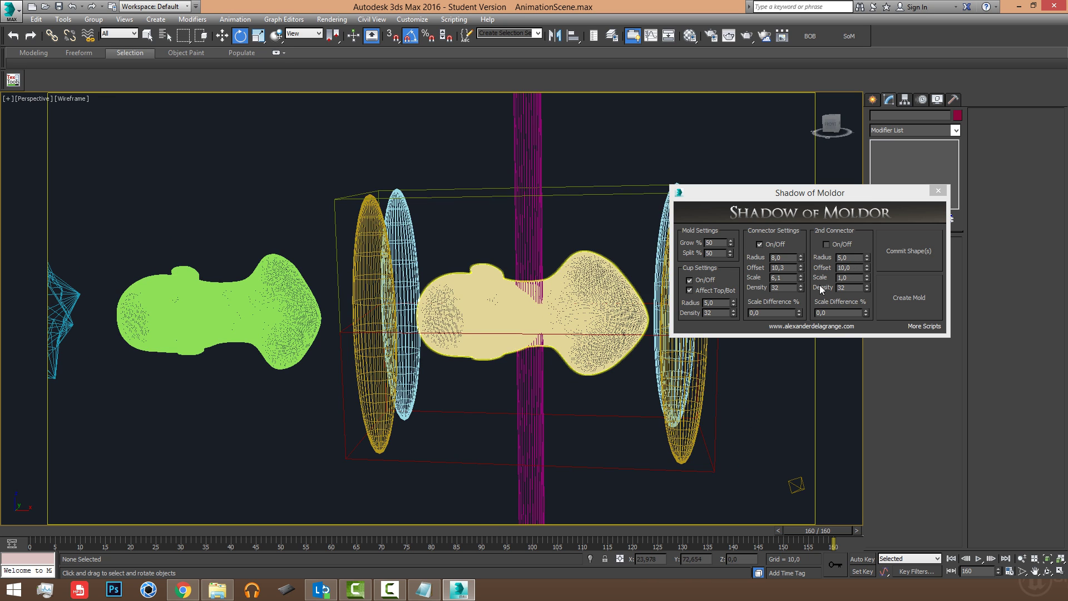
left_click_drag(801, 285, 800, 309)
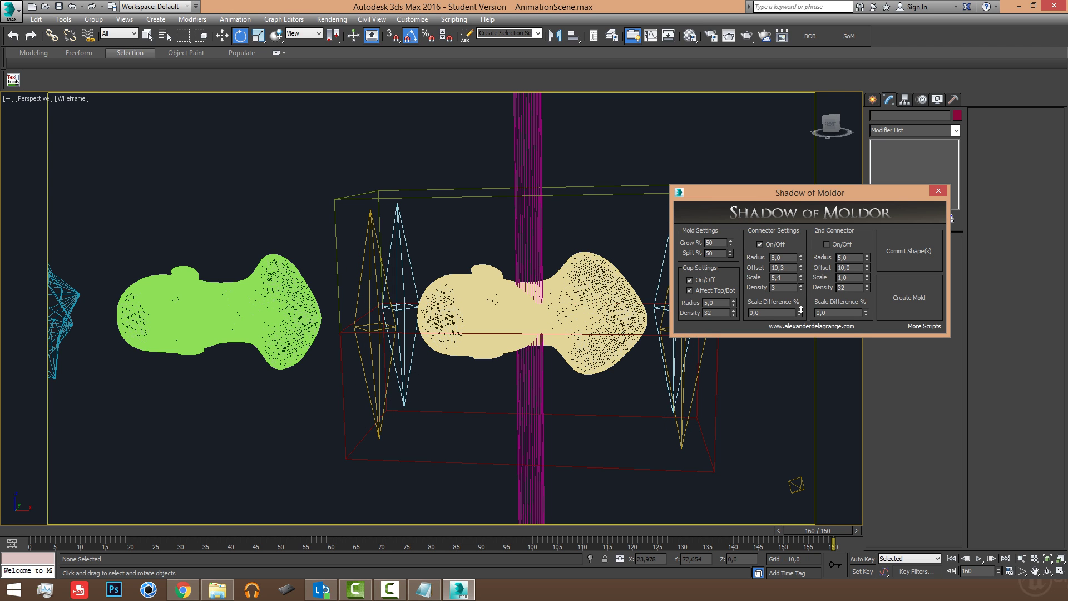
middle_click_drag(628, 321, 792, 310, "alt")
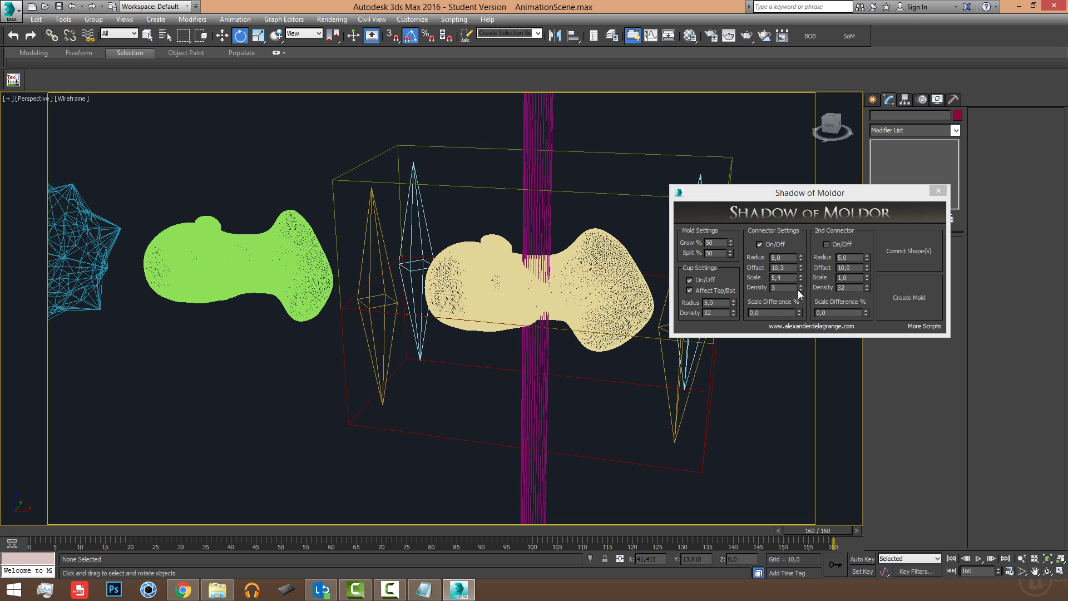
left_click_drag(798, 290, 793, 372)
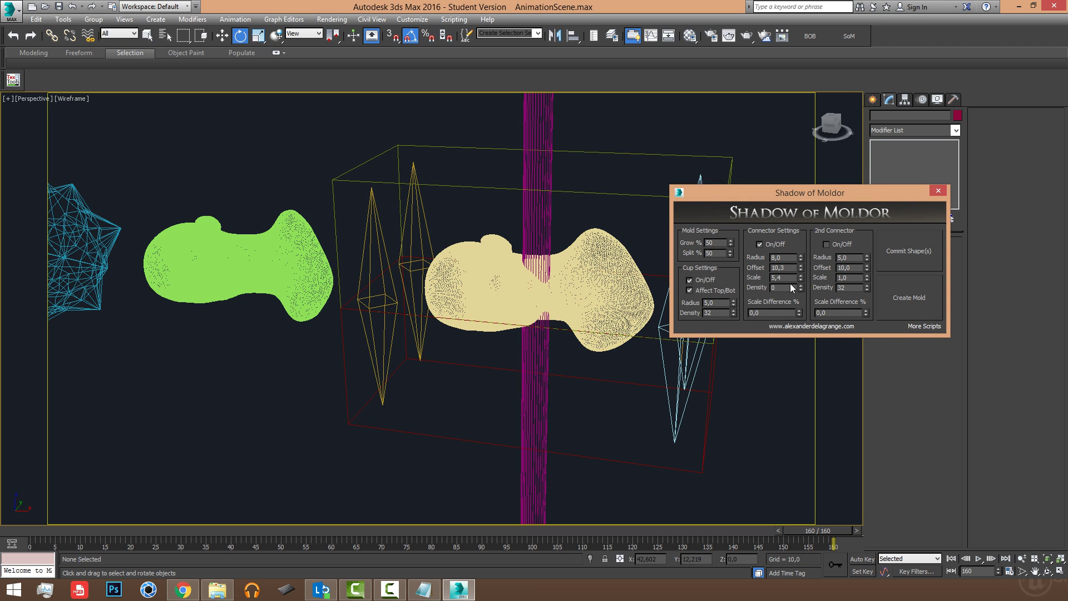
Step: Examine the shape of the low-density connectors between the two busts up close
scroll(359, 311, "up", 3)
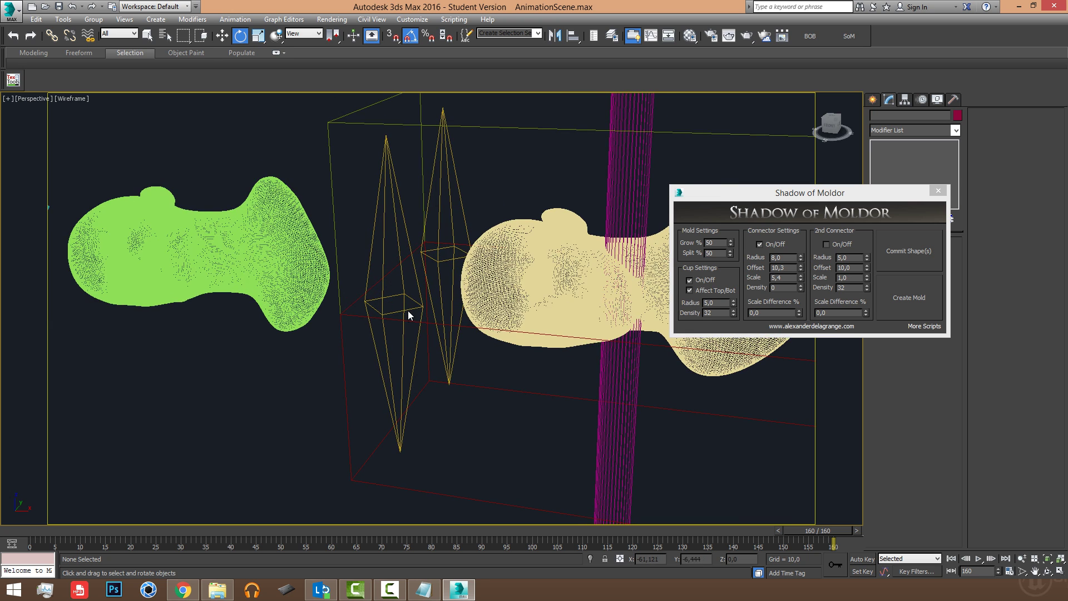
middle_click_drag(408, 311, 388, 270, "alt")
middle_click_drag(443, 306, 473, 314, "alt")
scroll(472, 314, "up", 2)
middle_click_drag(454, 351, 453, 309)
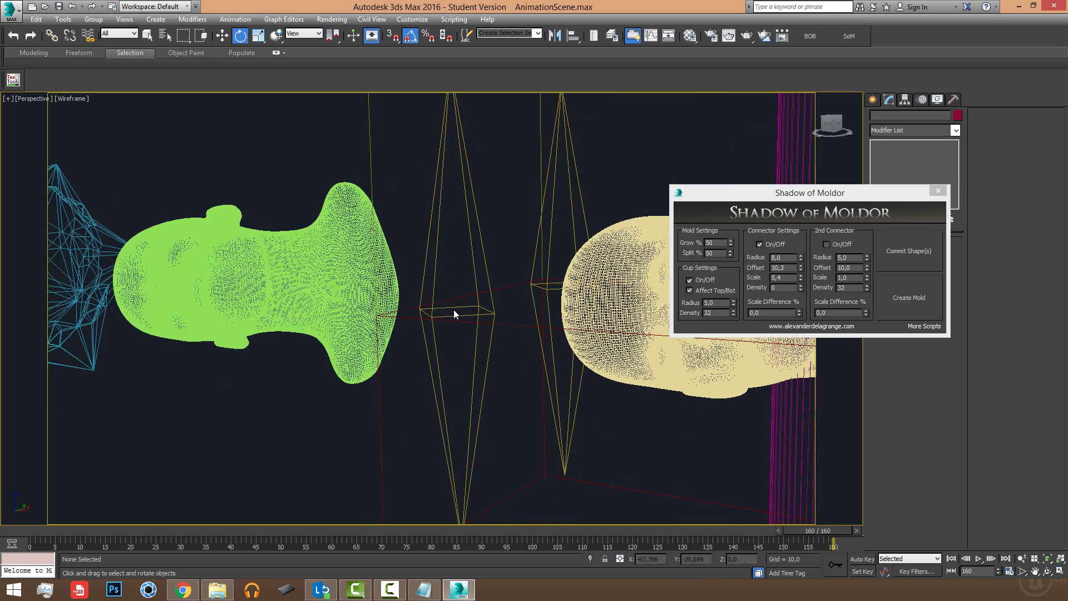
scroll(497, 250, "up", 5)
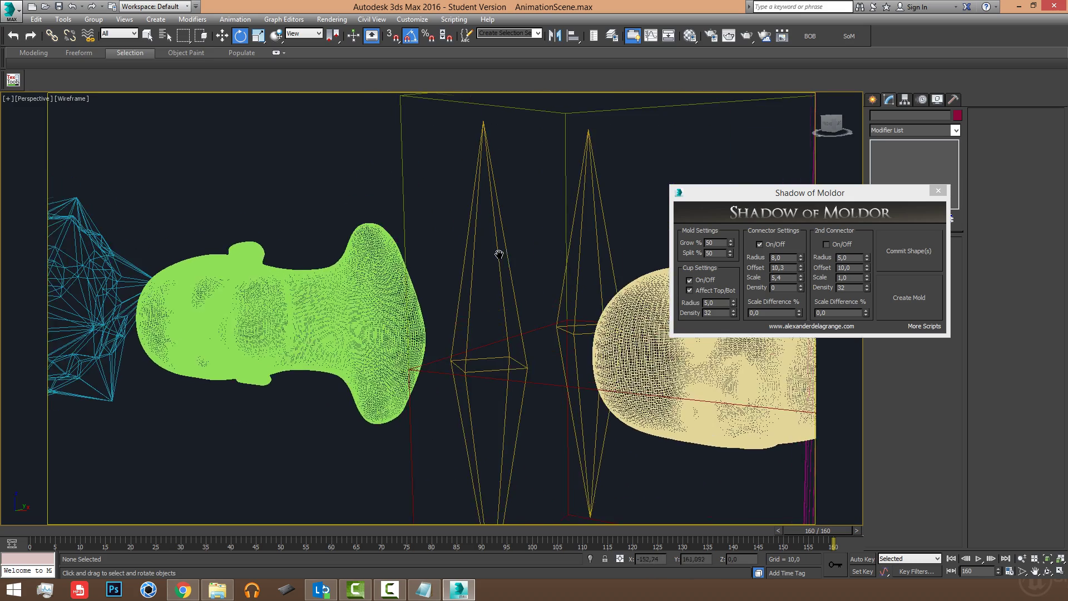
middle_click_drag(492, 265, 489, 224)
scroll(488, 224, "down", 2)
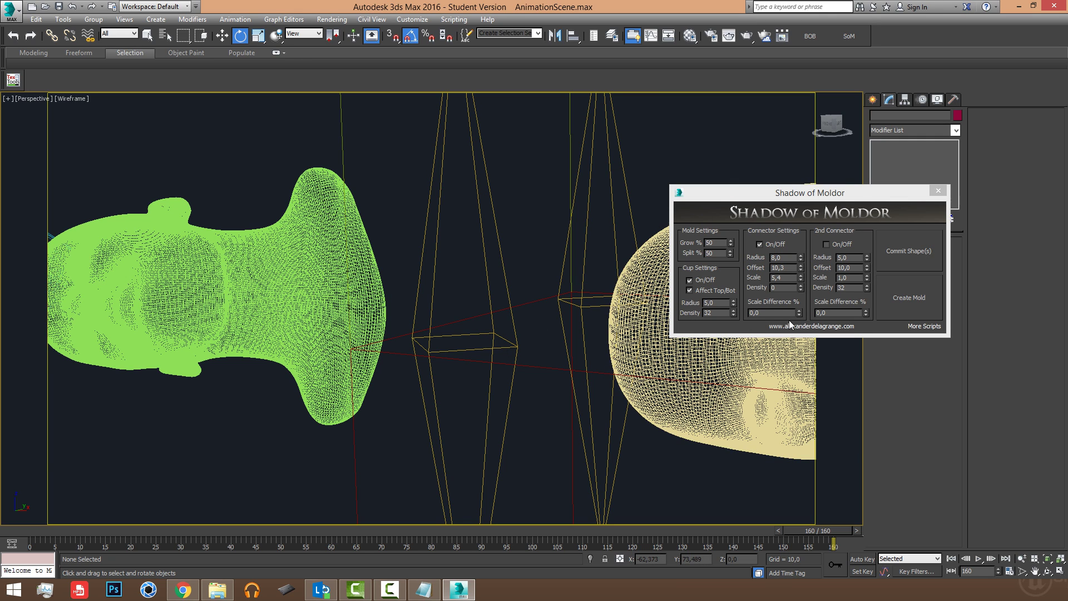
Step: Set the first connector's Scale Difference to 6,0% and check all its connectors around the bust
left_click_drag(799, 312, 780, 263)
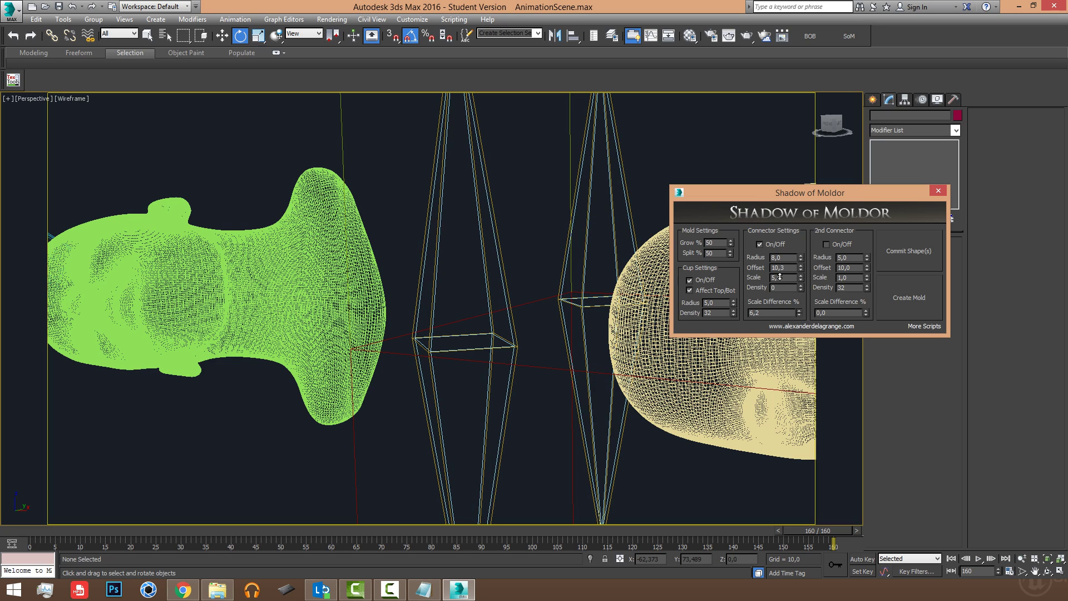
left_click_drag(782, 300, 777, 282)
left_click(529, 305)
scroll(563, 303, "down", 3)
middle_click_drag(563, 306, 522, 340, "alt")
scroll(479, 321, "down", 2)
Step: Turn on the second connector set with Radius 5,9, Offset 9,5 and Scale 10,2
left_click(841, 242)
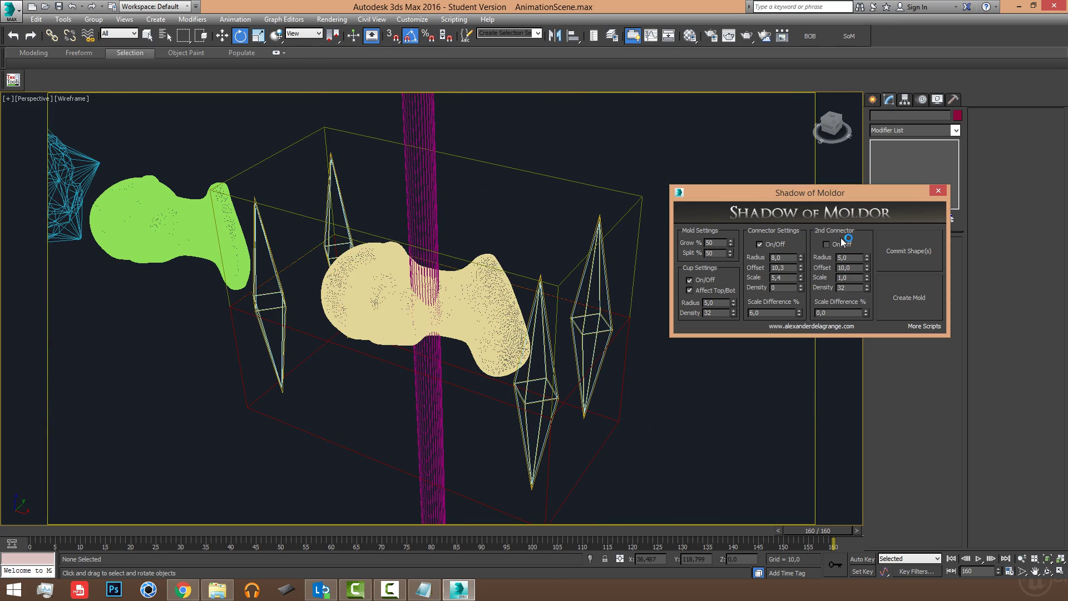
middle_click_drag(541, 284, 542, 322, "alt")
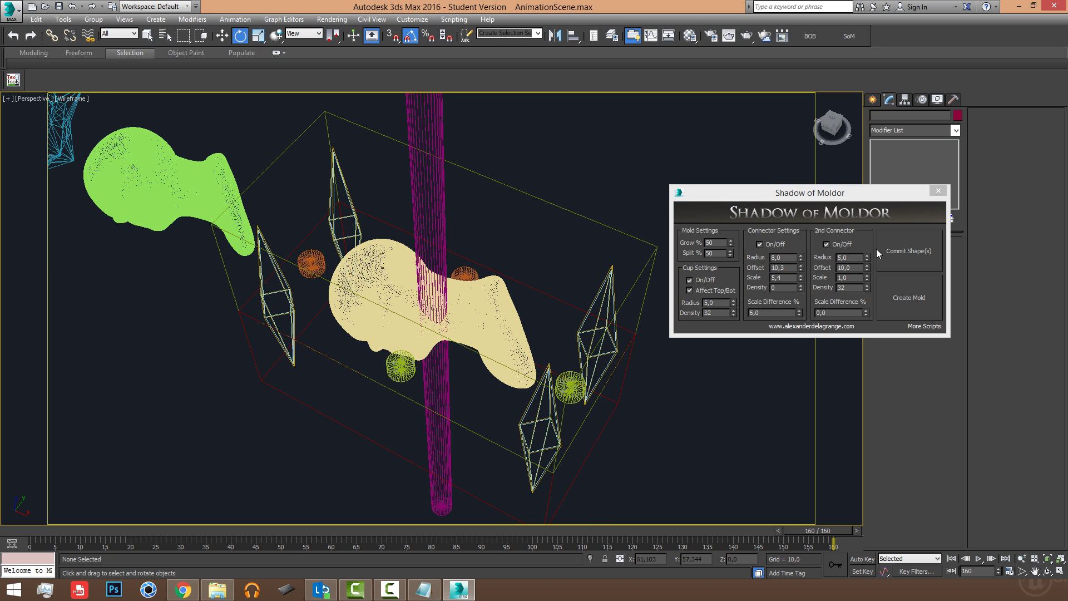
mouse_move(866, 256)
left_mouse_down()
mouse_move(866, 247)
mouse_move(869, 275)
left_mouse_up()
middle_click_drag(634, 293, 594, 258, "alt")
middle_click_drag(608, 368, 539, 318)
Step: Try low Density values down to 4 on the second connector set, and raise its Density to 64
mouse_move(868, 286)
left_mouse_down()
mouse_move(869, 309)
mouse_move(868, 299)
left_mouse_up()
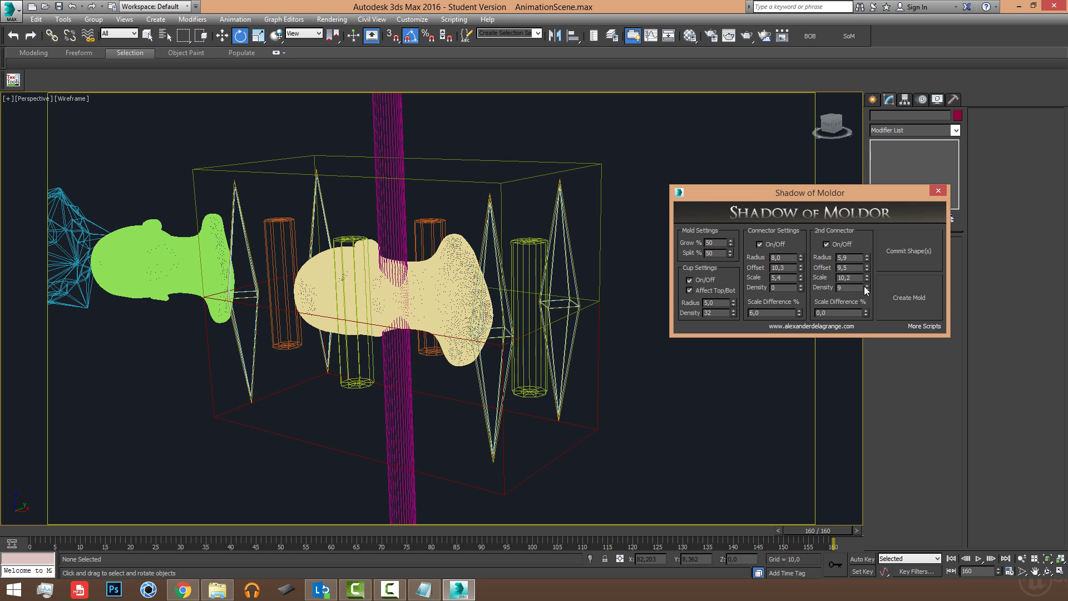
left_click(865, 286)
middle_click_drag(575, 312, 601, 309, "alt")
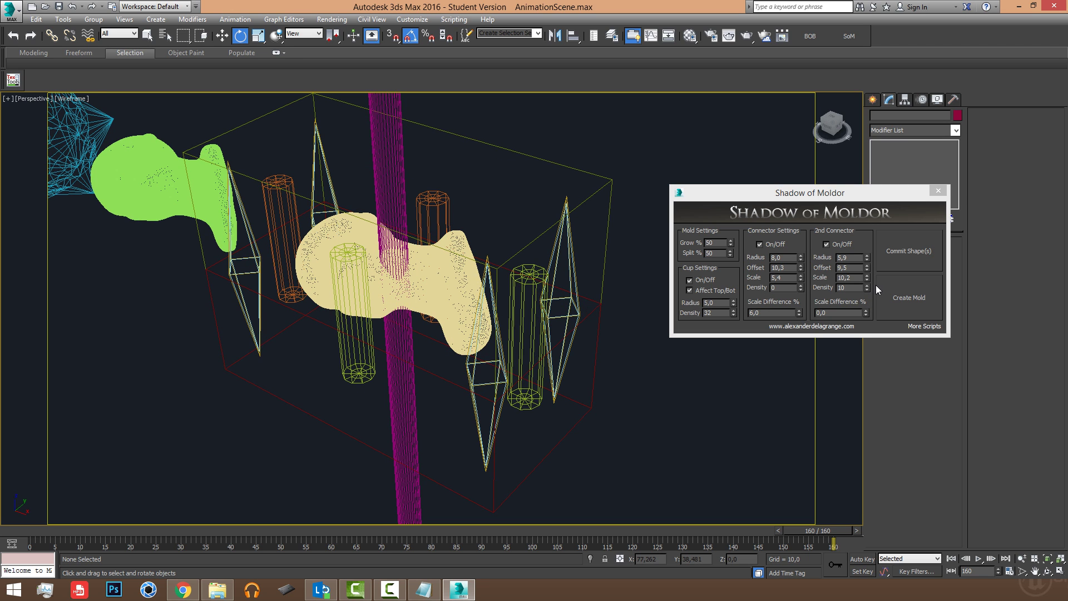
left_click_drag(866, 288, 864, 290)
middle_click_drag(427, 337, 676, 298, "alt")
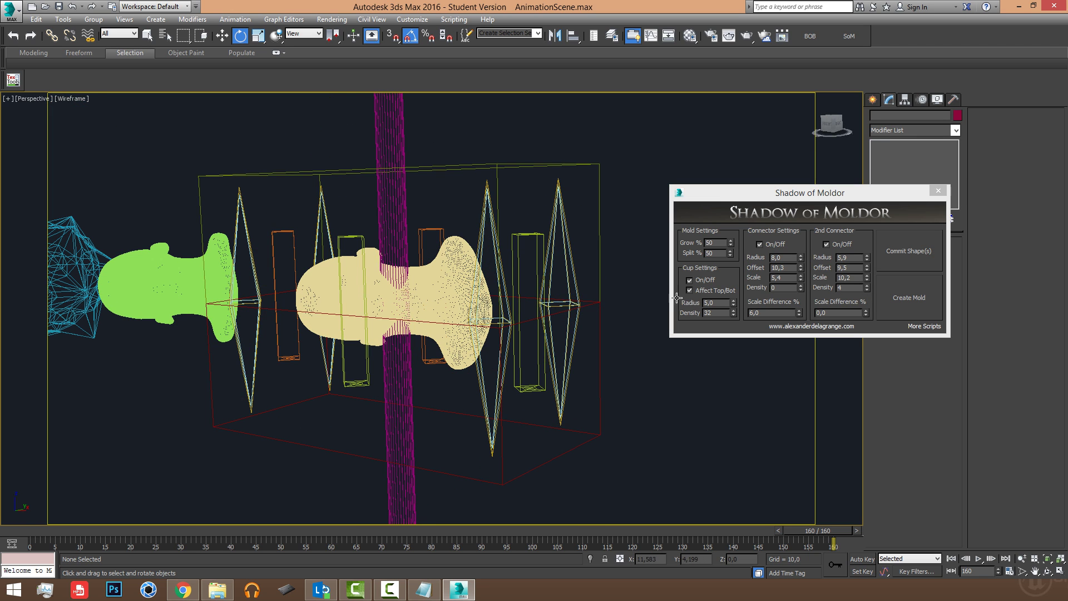
left_click_drag(866, 289, 858, 252)
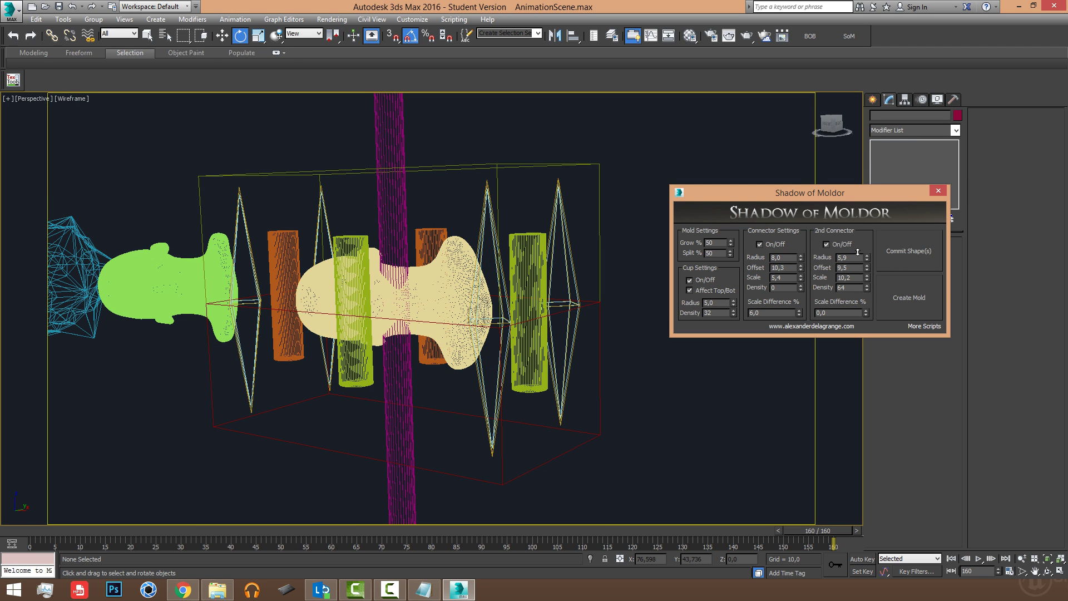
middle_click_drag(526, 238, 524, 302, "alt")
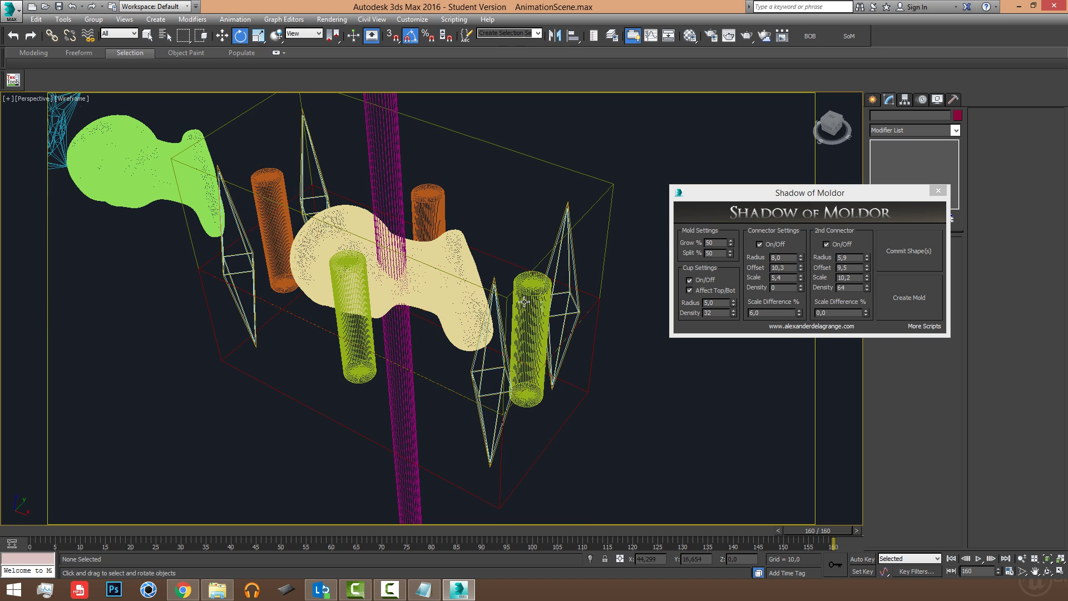
Step: Set the second connector's Scale Difference to 12,3% and view the cylinders from several sides
left_click(865, 306)
left_click_drag(866, 313, 866, 278)
middle_click_drag(345, 314, 518, 284, "alt")
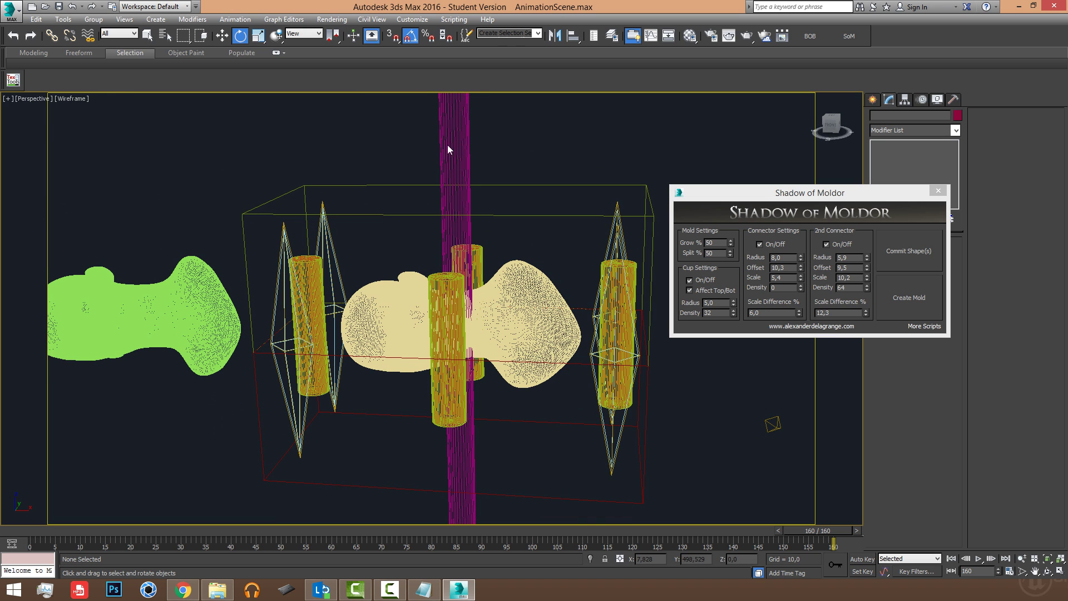
middle_click_drag(448, 149, 496, 226)
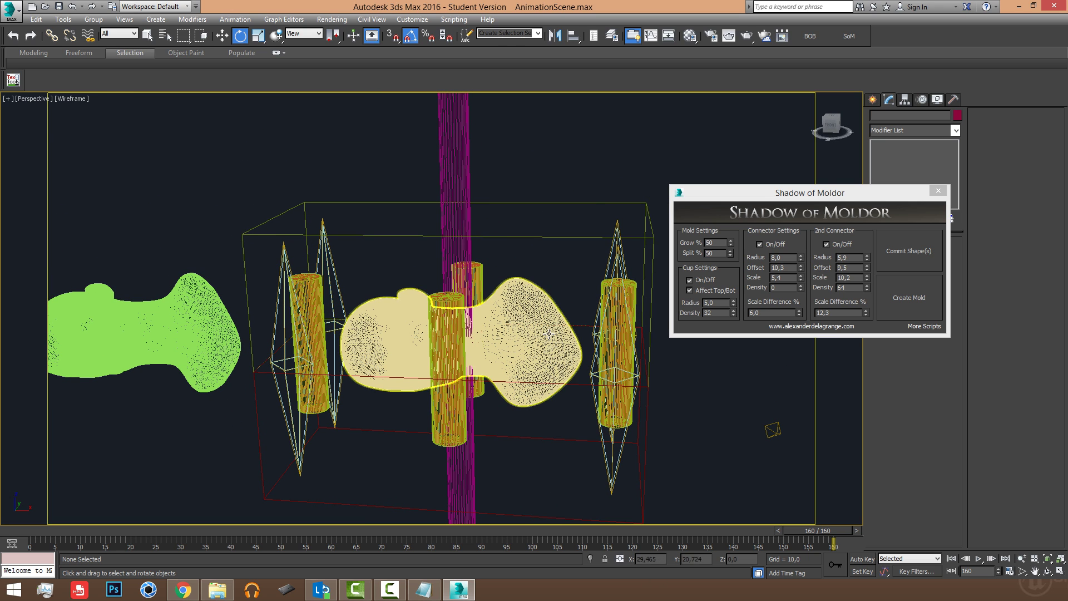
middle_click_drag(505, 349, 564, 409, "alt")
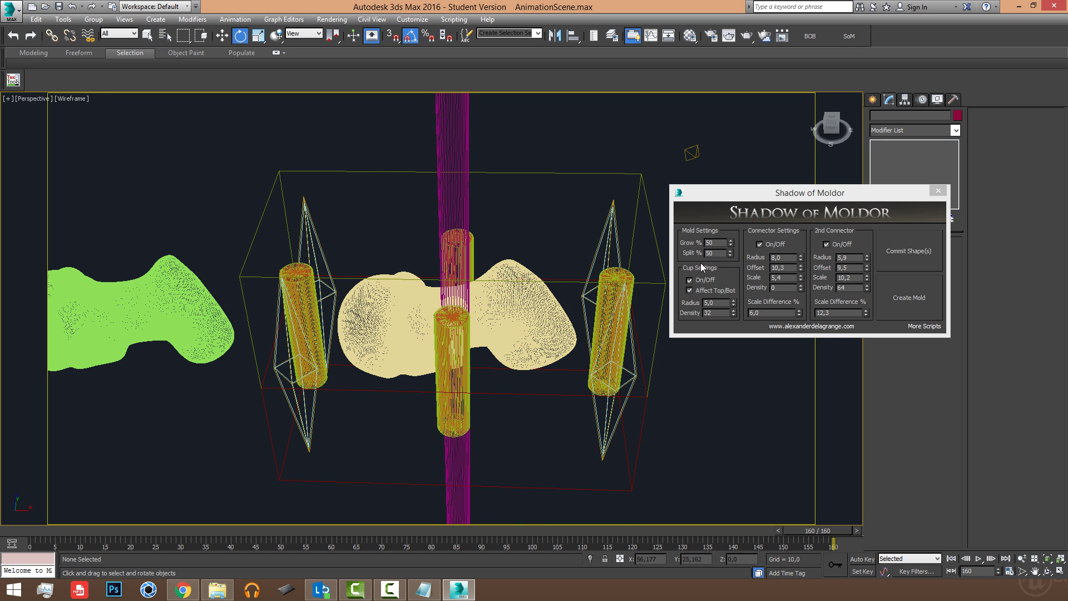
Step: Toggle the mold's cup off and back on to compare the preview with and without it
left_click(711, 282)
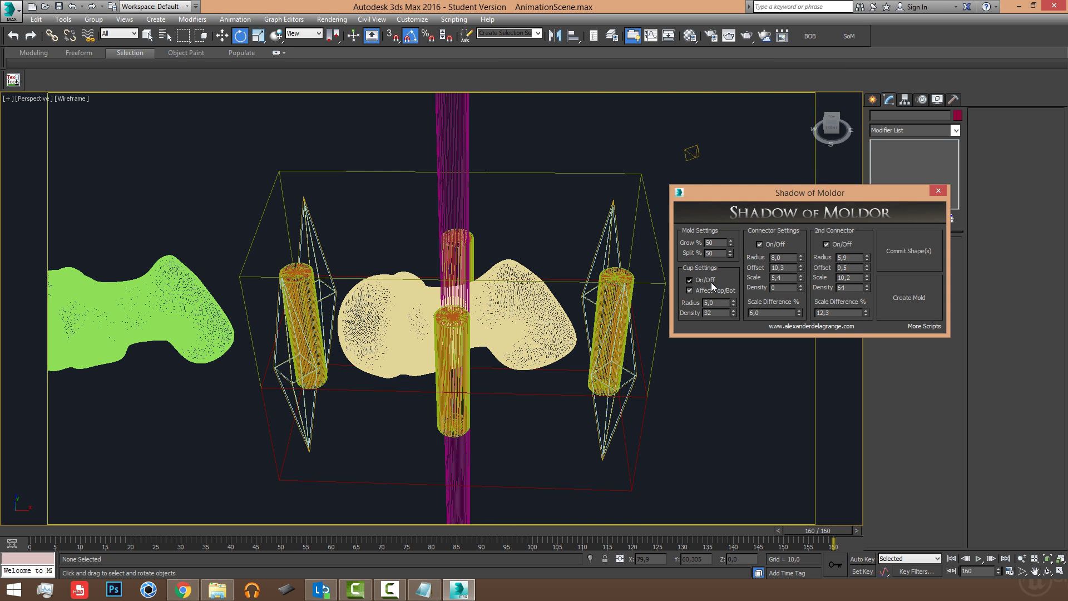
left_click(711, 282)
left_click(711, 282)
left_click(711, 282)
middle_click_drag(576, 324, 362, 198, "alt")
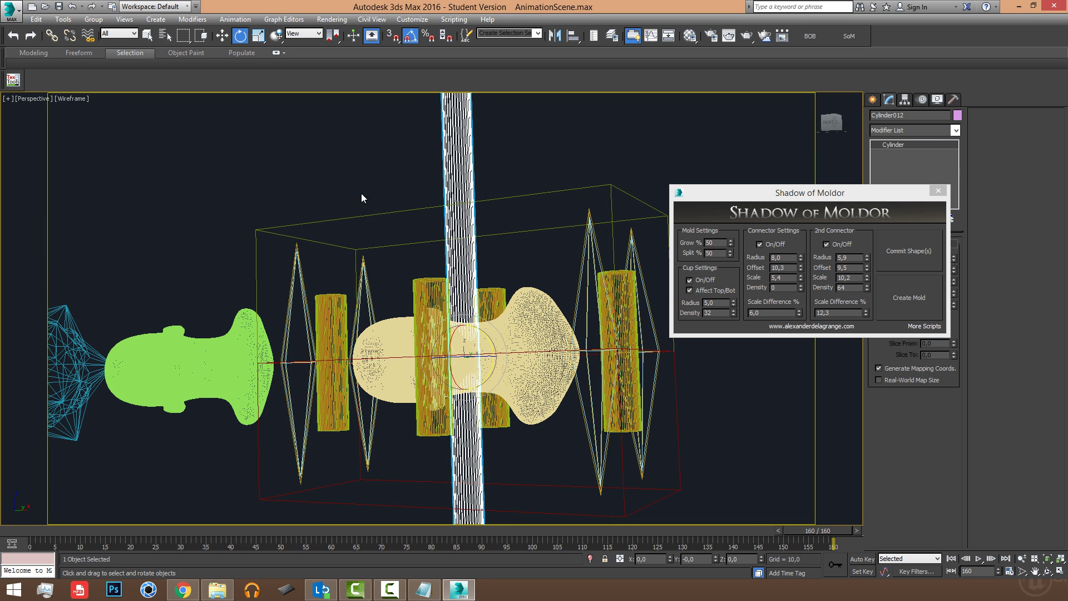
Step: Turn off the cup's Affect Top/Bot option, inspect the cup cylinder through the box, and turn the option back on
left_click(712, 285)
scroll(535, 375, "down", 3)
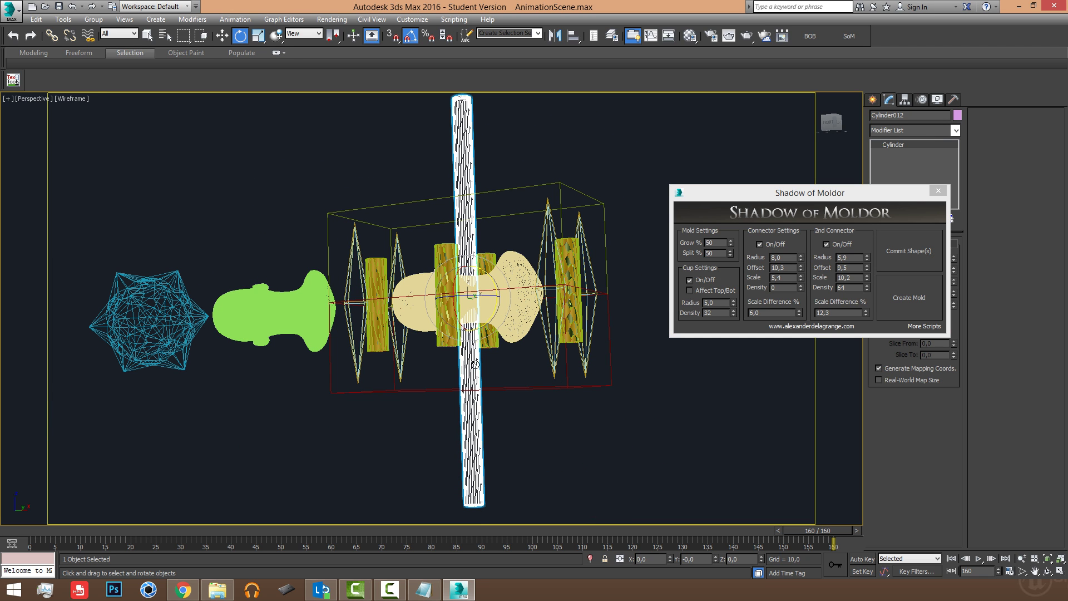
middle_click_drag(462, 393, 504, 395, "alt")
middle_click_drag(530, 357, 527, 365)
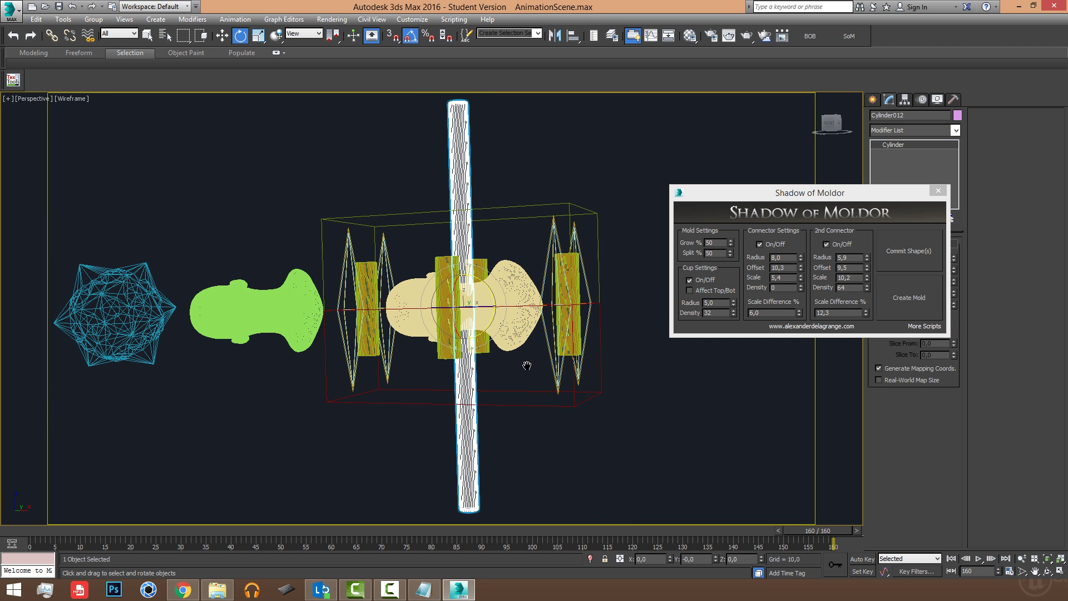
left_click(690, 291)
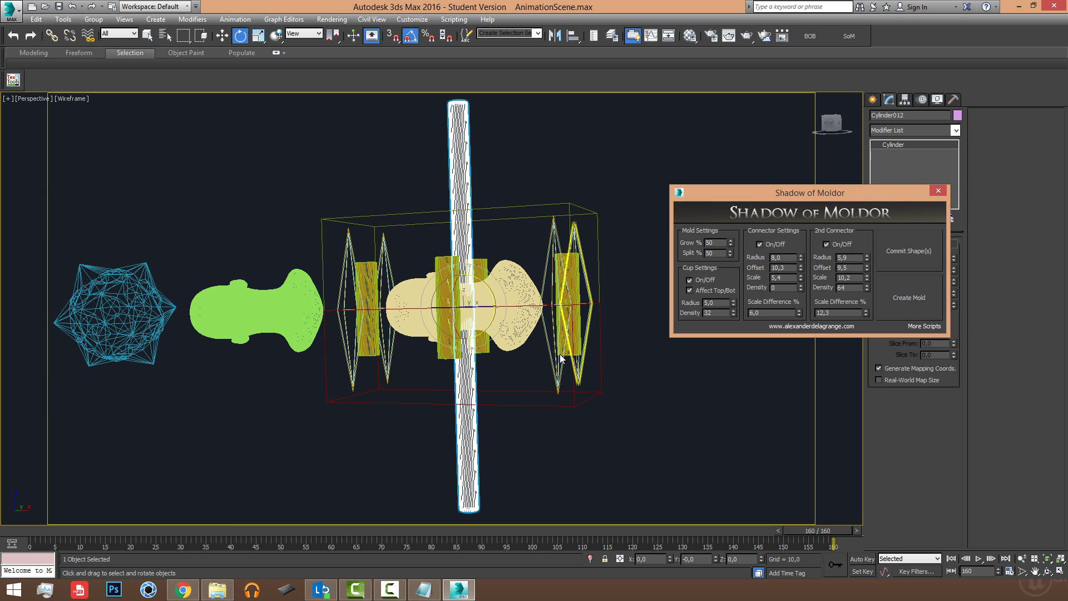
middle_click_drag(582, 298, 560, 315, "alt")
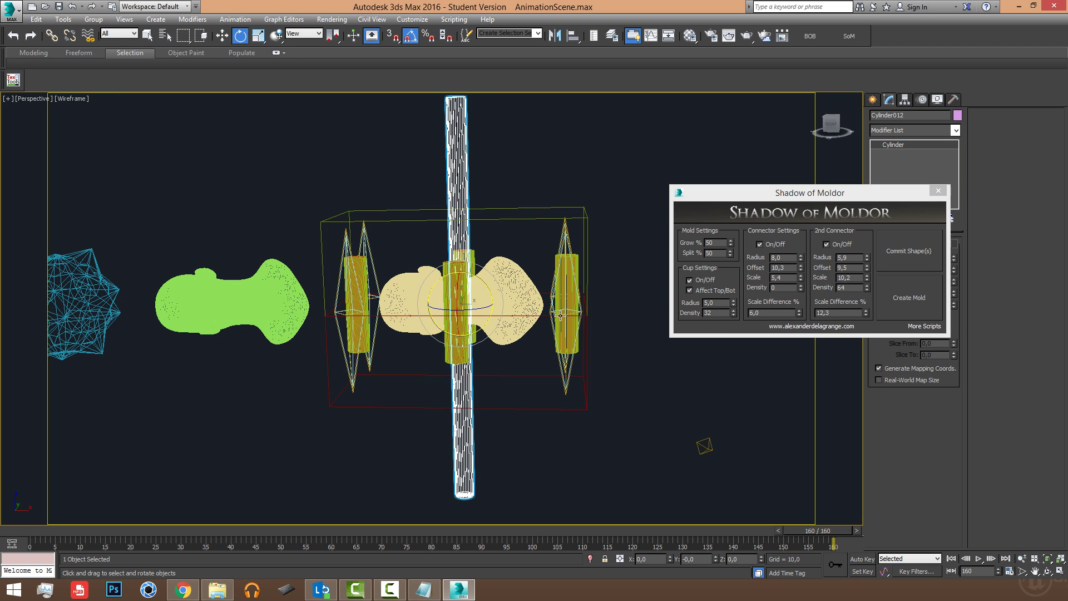
Step: Try a cup Radius of 1,8 and a cup Density of 0, and inspect the end of the cup cylinder
left_click_drag(733, 304, 733, 316)
middle_click_drag(420, 344, 439, 334, "alt")
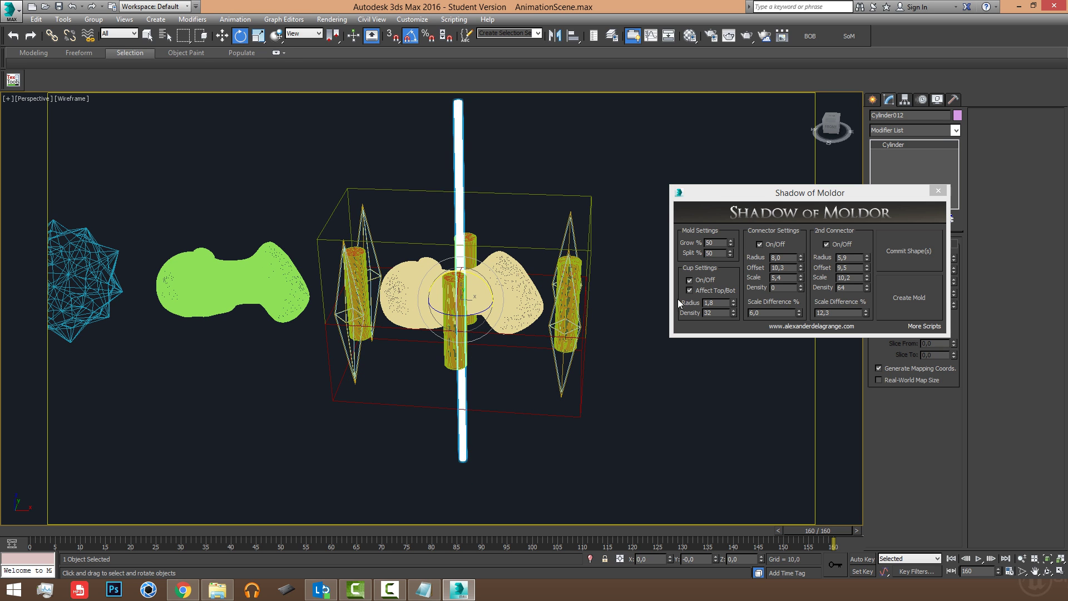
left_click_drag(734, 312, 738, 340)
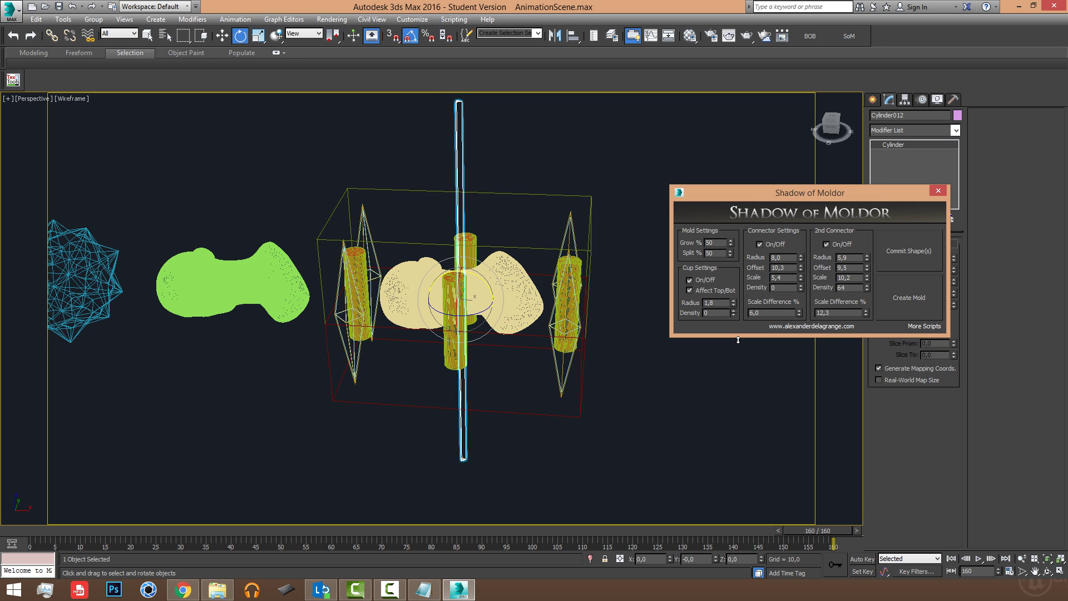
middle_click_drag(537, 207, 515, 245, "alt")
middle_click_drag(497, 145, 495, 201)
scroll(495, 200, "up", 4)
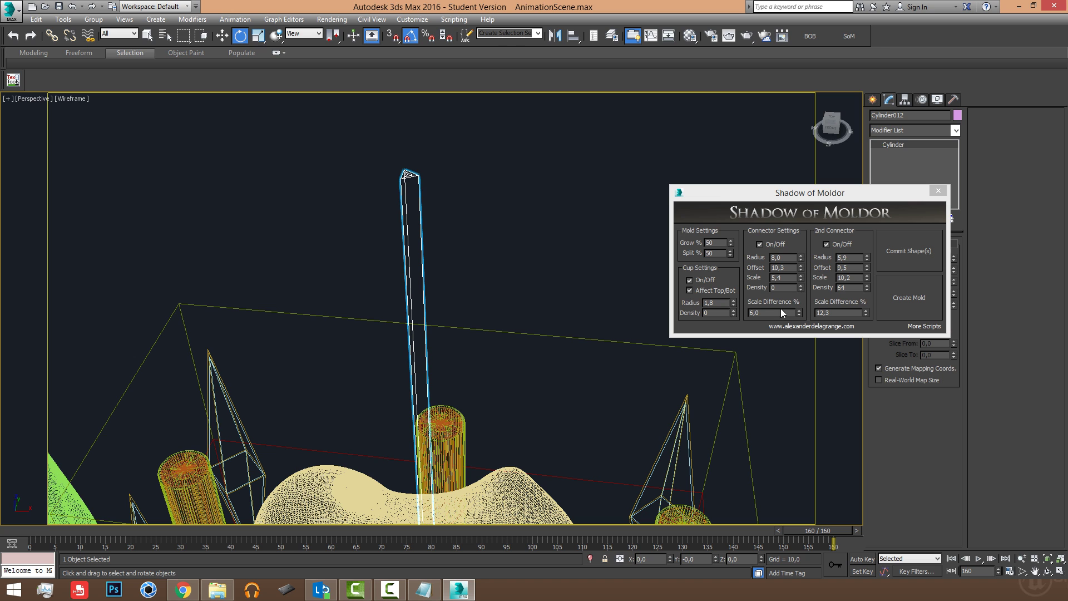
Step: Raise the cup's Density to 68 and set its Radius to 2,5
left_click_drag(734, 312, 730, 274)
scroll(536, 347, "down", 5)
middle_click_drag(473, 456, 529, 336)
scroll(527, 299, "up", 3)
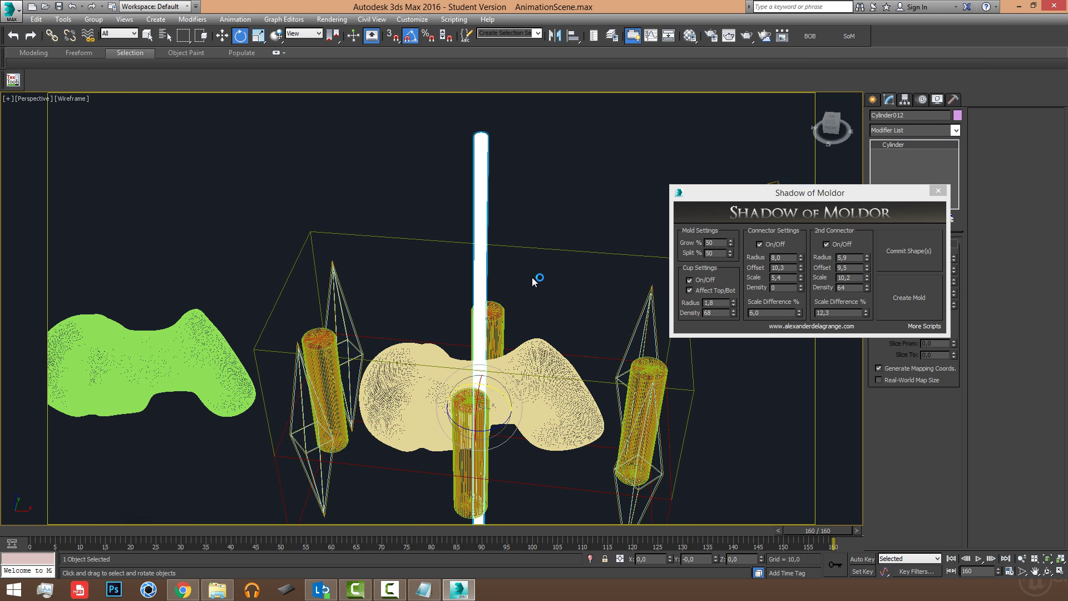
middle_click_drag(536, 279, 529, 268)
left_click_drag(734, 303, 732, 298)
Step: Try moving the second connector's cylinder pair from in front of the face to beside the neck, checking its position from several angles
middle_click_drag(573, 355, 458, 428, "alt")
scroll(479, 399, "up", 4)
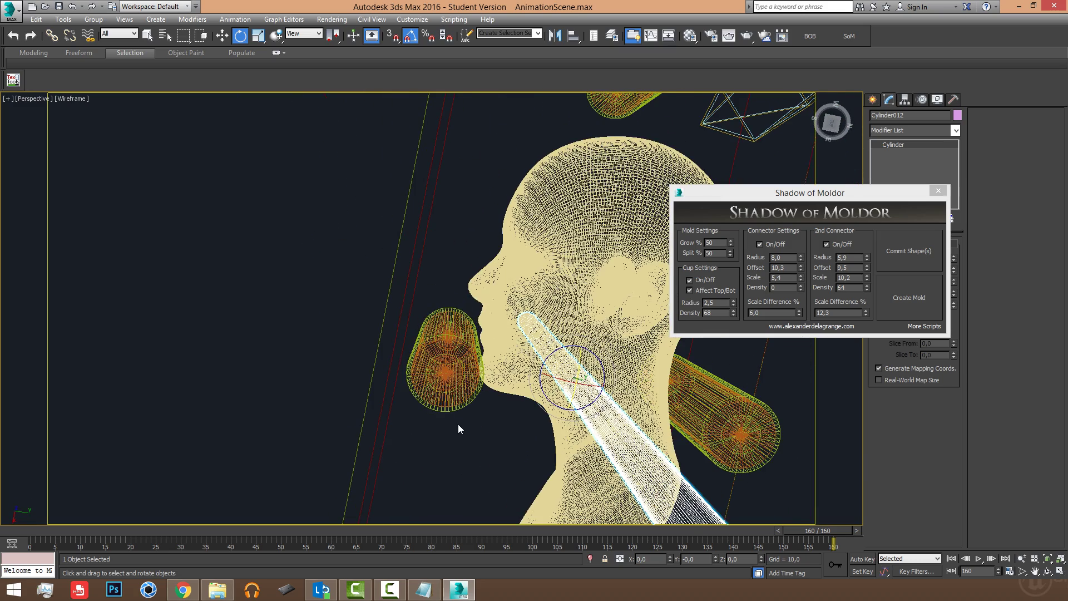
left_click(428, 379)
middle_click_drag(428, 379, 444, 418, "alt")
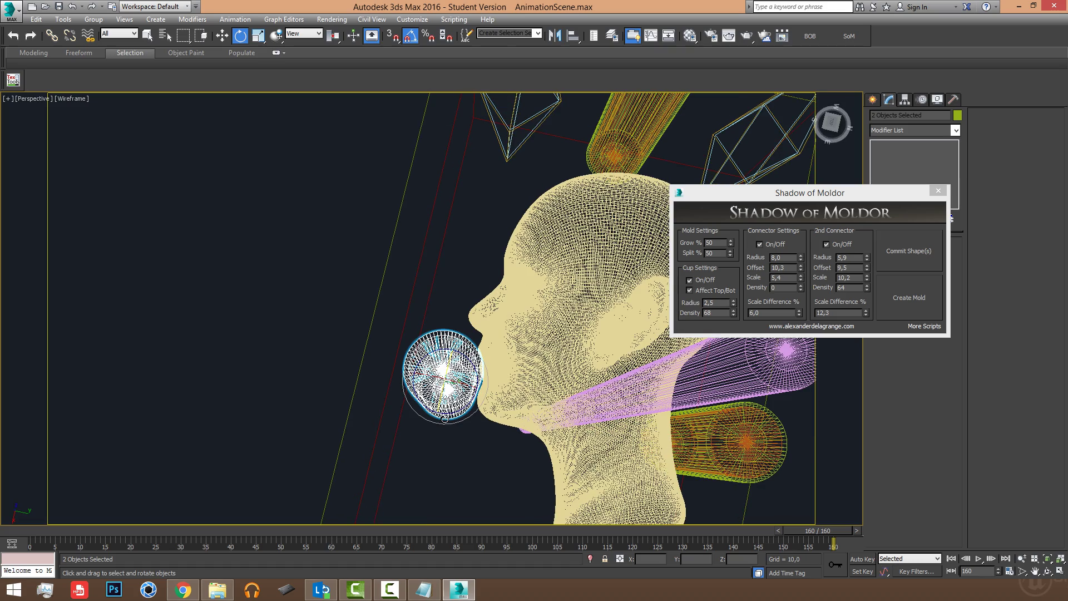
key("w")
left_click_drag(449, 396, 442, 489)
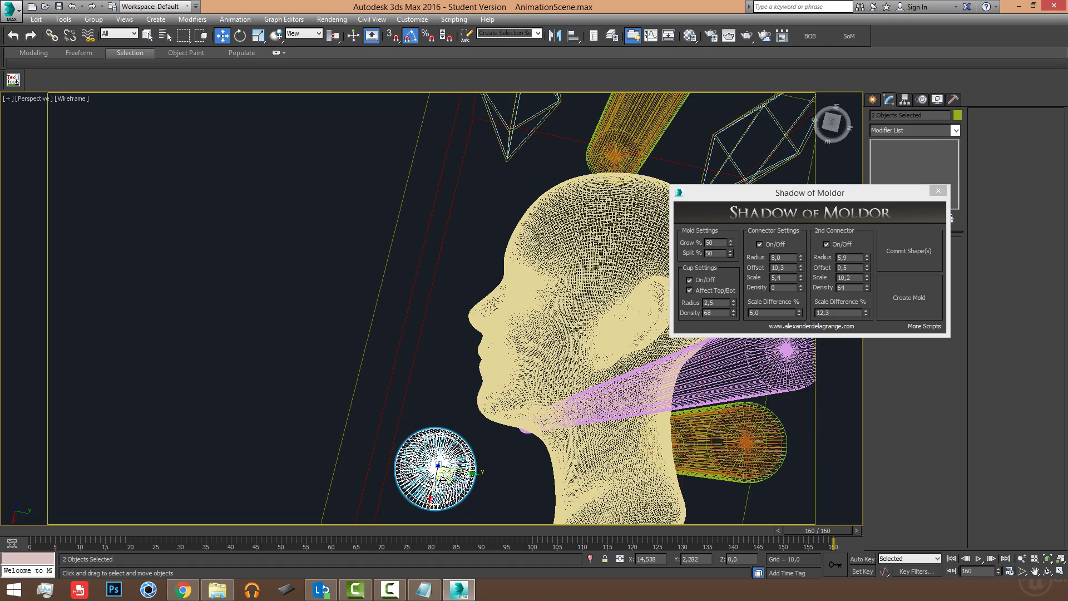
middle_click_drag(442, 489, 542, 395, "alt")
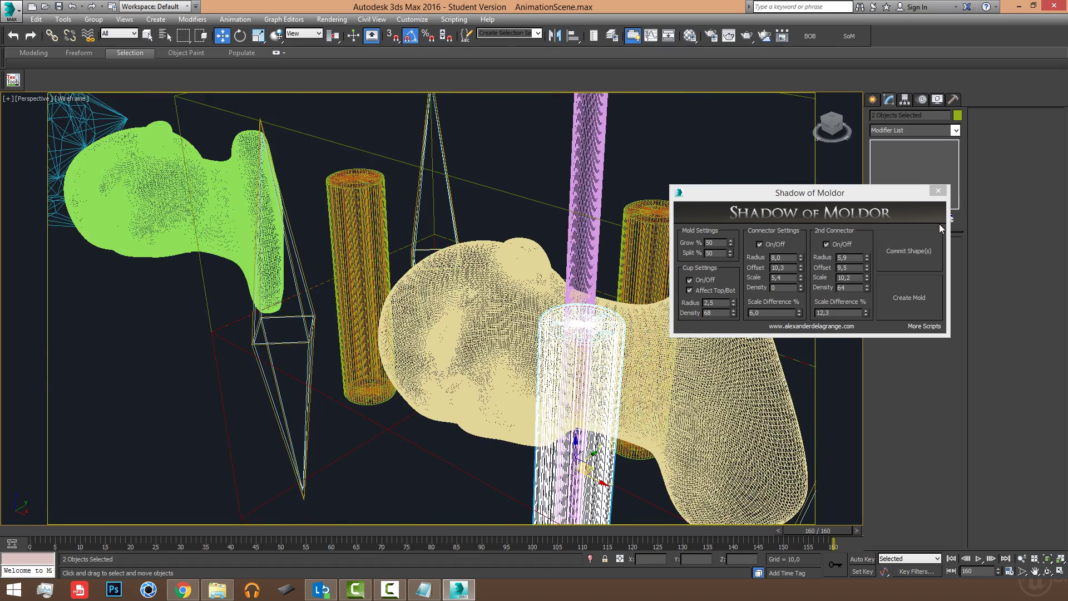
middle_click_drag(625, 350, 529, 381, "alt")
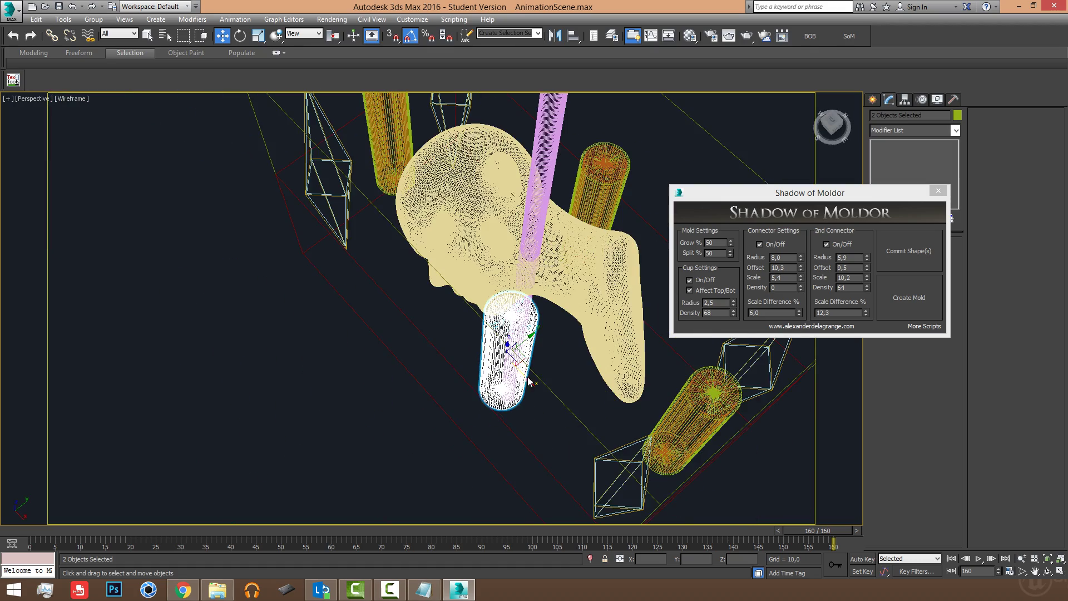
left_click_drag(524, 359, 534, 357)
middle_click_drag(537, 356, 589, 311, "alt")
scroll(556, 364, "down", 5)
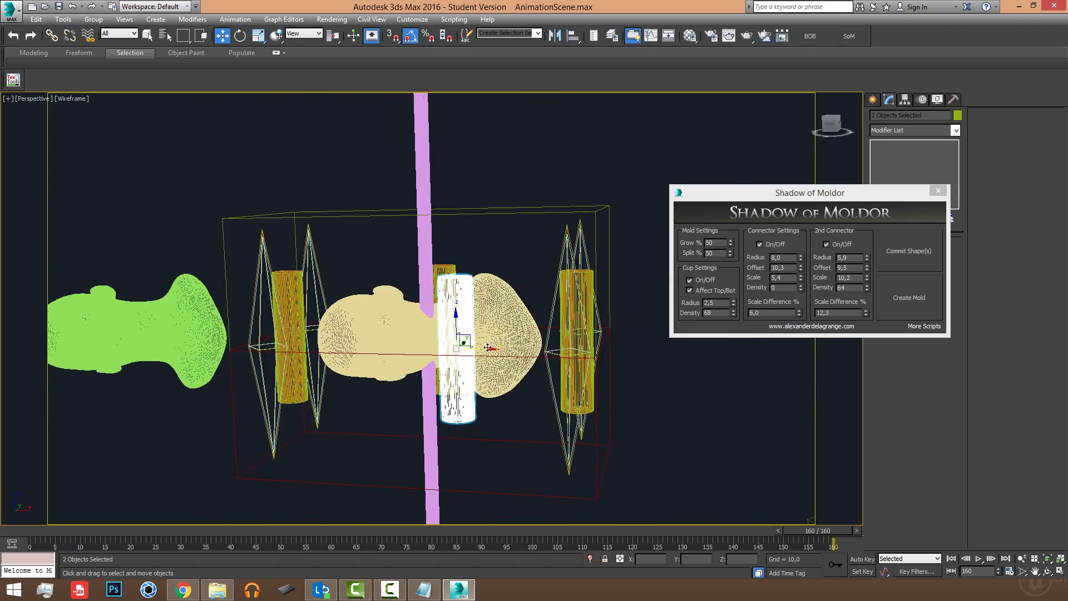
middle_click_drag(499, 361, 505, 244, "alt")
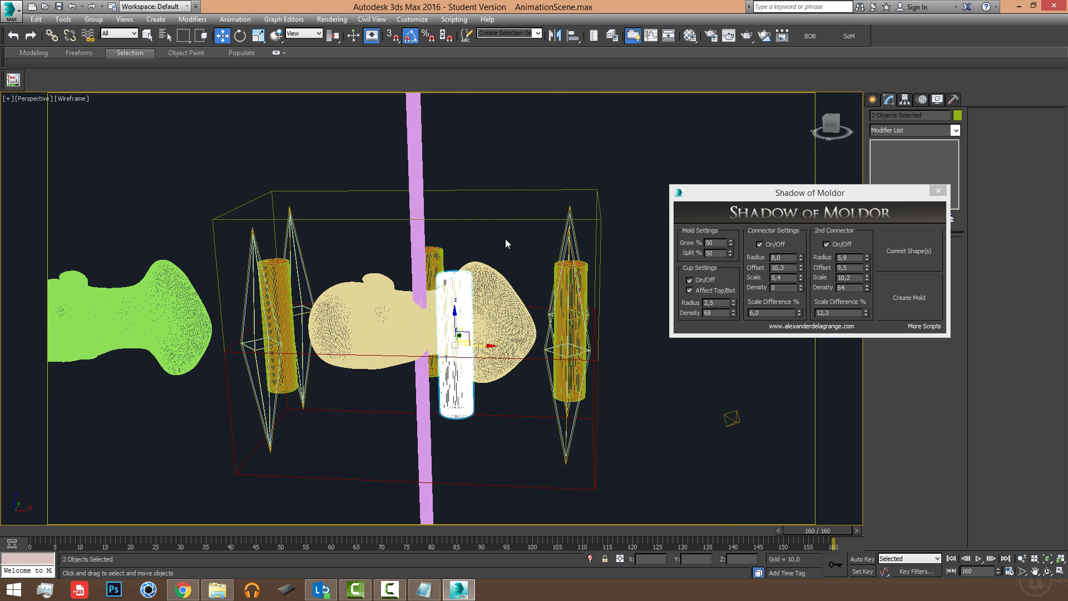
Step: Select the mold's top box, move the script window clear of the model and set the second connector's Radius to 5,2
left_click(512, 186)
left_click_drag(809, 196, 729, 328)
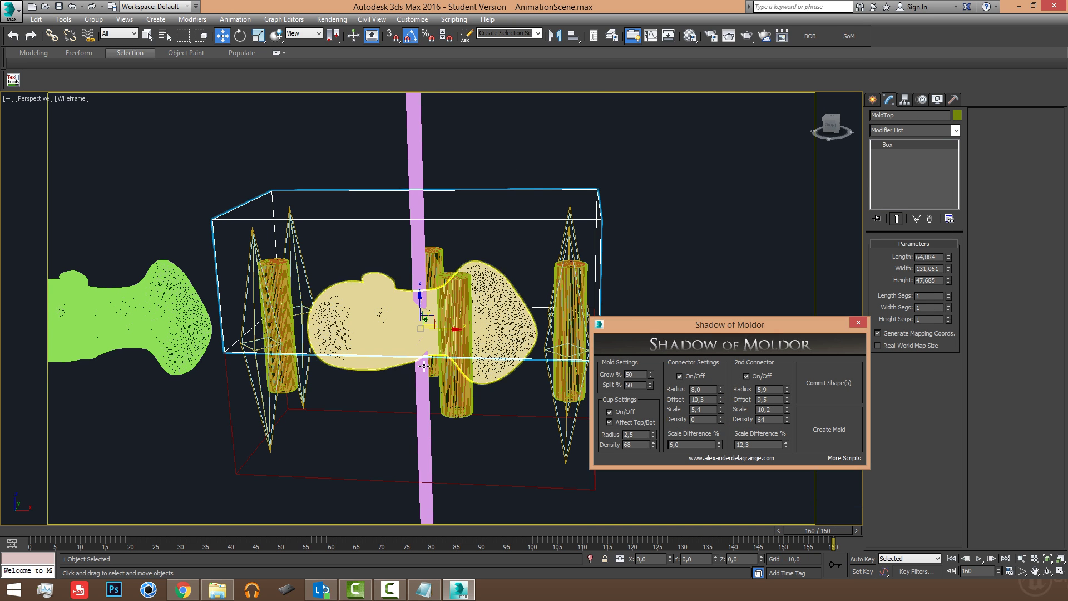
middle_click_drag(439, 335, 601, 395, "alt")
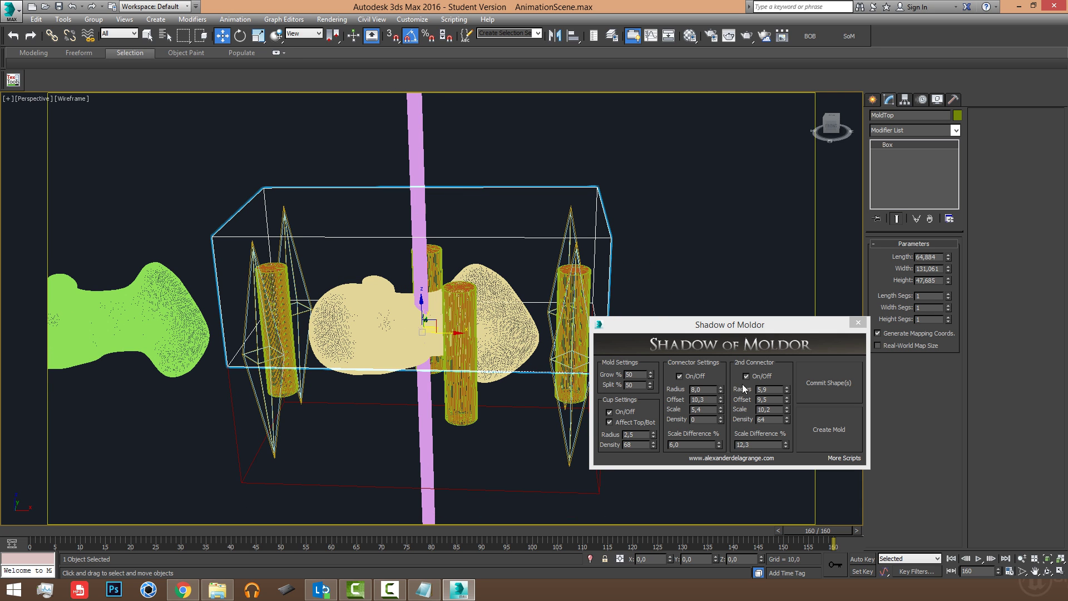
left_click_drag(785, 386, 785, 389)
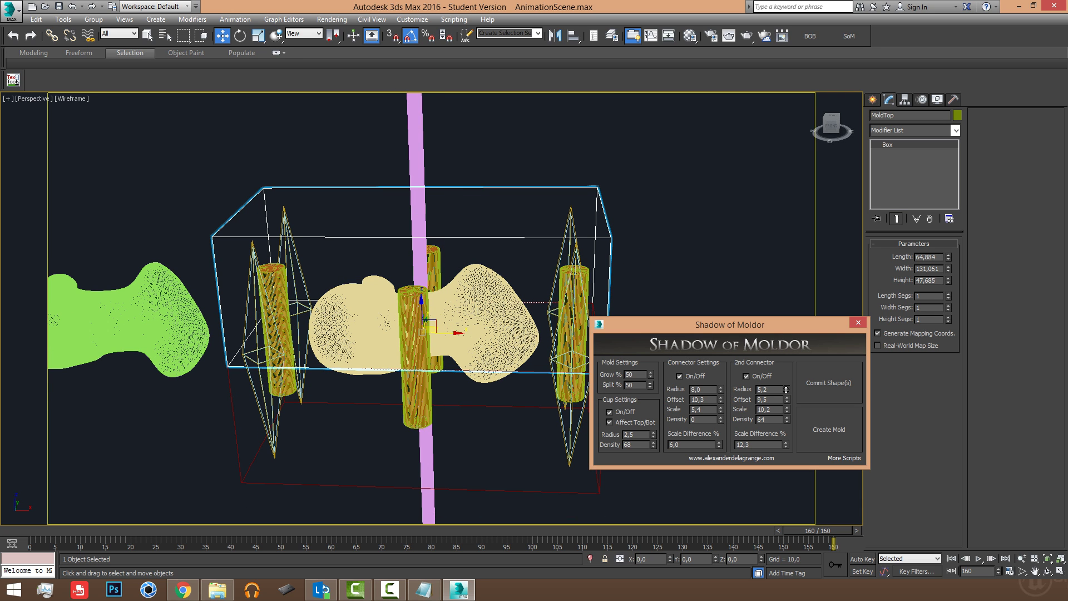
Step: Move the connector cylinder pair in front of the face into the free space in front of the neck
middle_click_drag(419, 334, 542, 404, "alt")
middle_click_drag(515, 355, 419, 277, "alt")
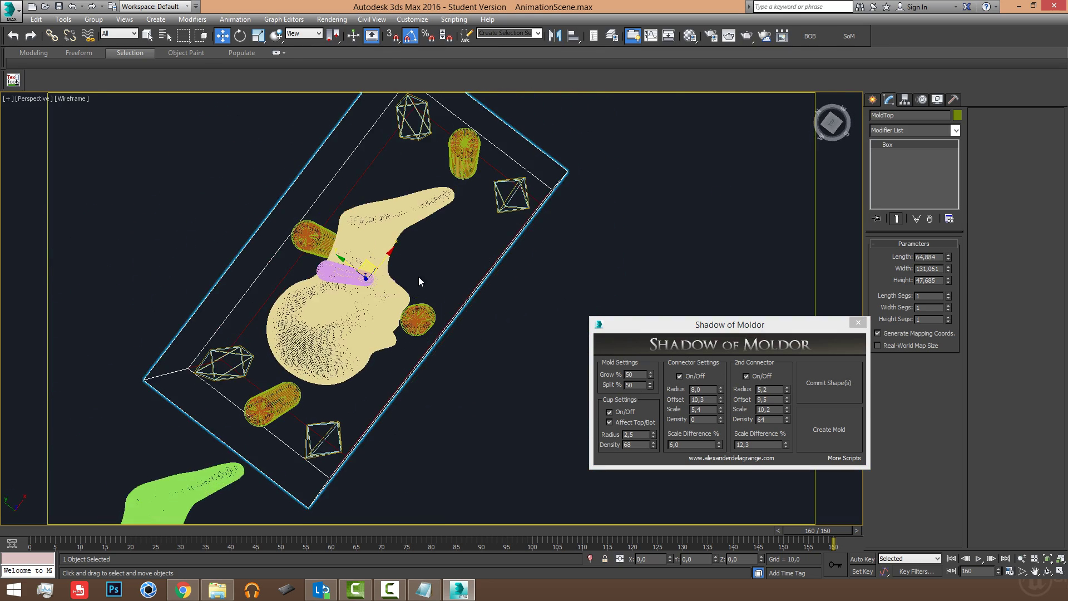
left_click(421, 320)
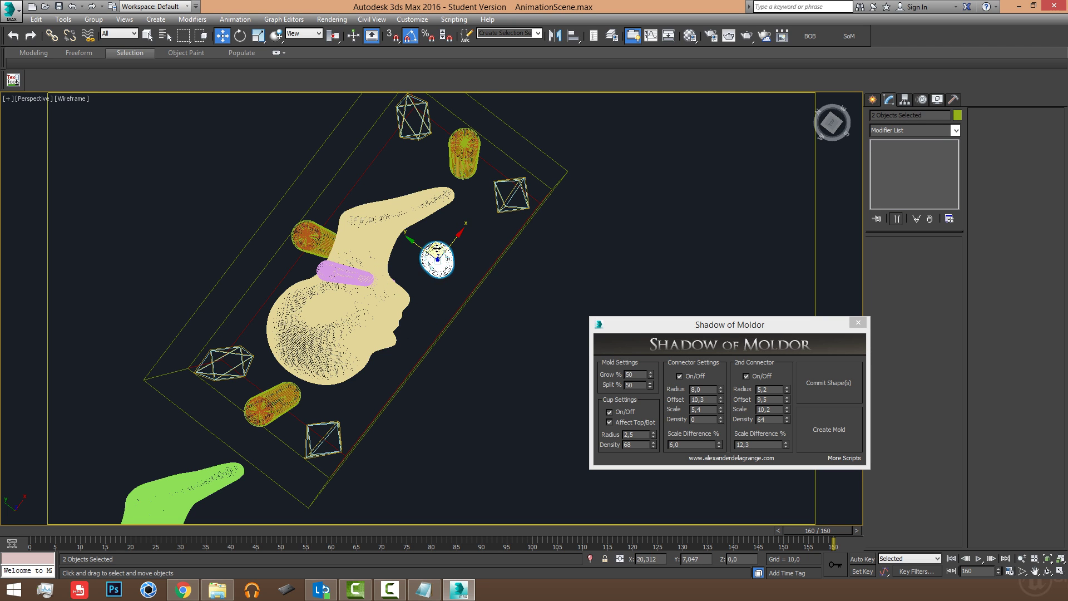
middle_click_drag(436, 259, 403, 310, "alt")
Step: Move the cup cylinder from the neck to the bust's head at X -30,0 and check where it leaves the mold box
left_click(370, 225)
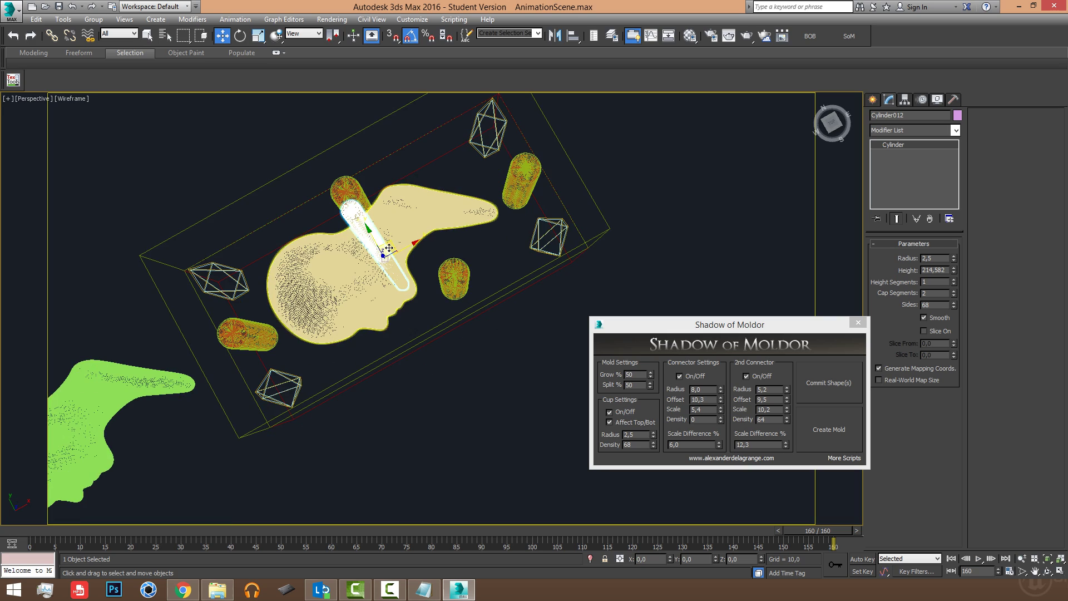
left_click_drag(390, 246, 303, 283)
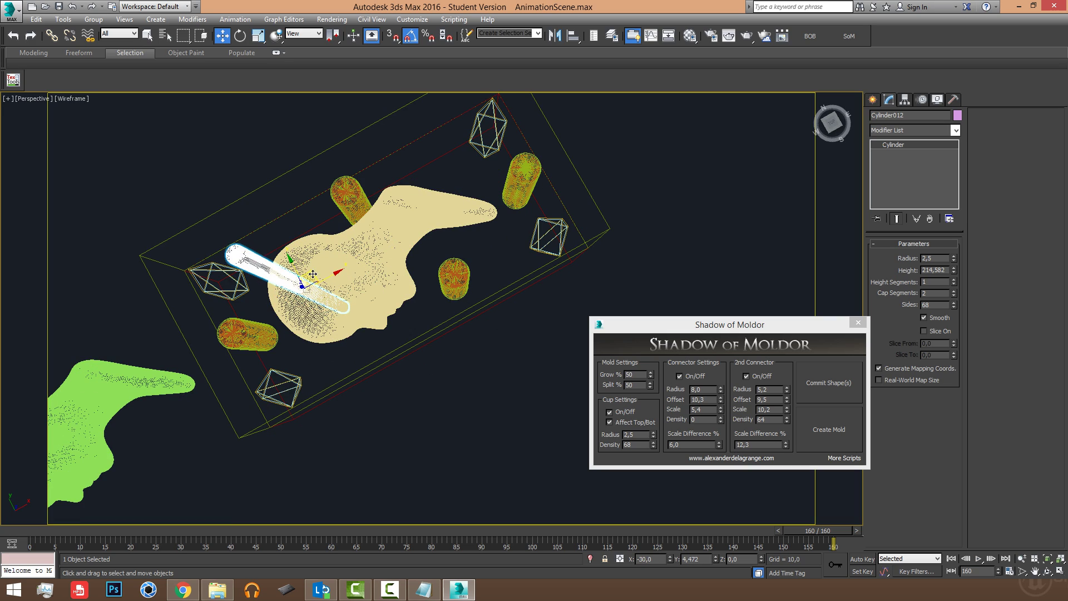
middle_click_drag(303, 284, 471, 267, "alt")
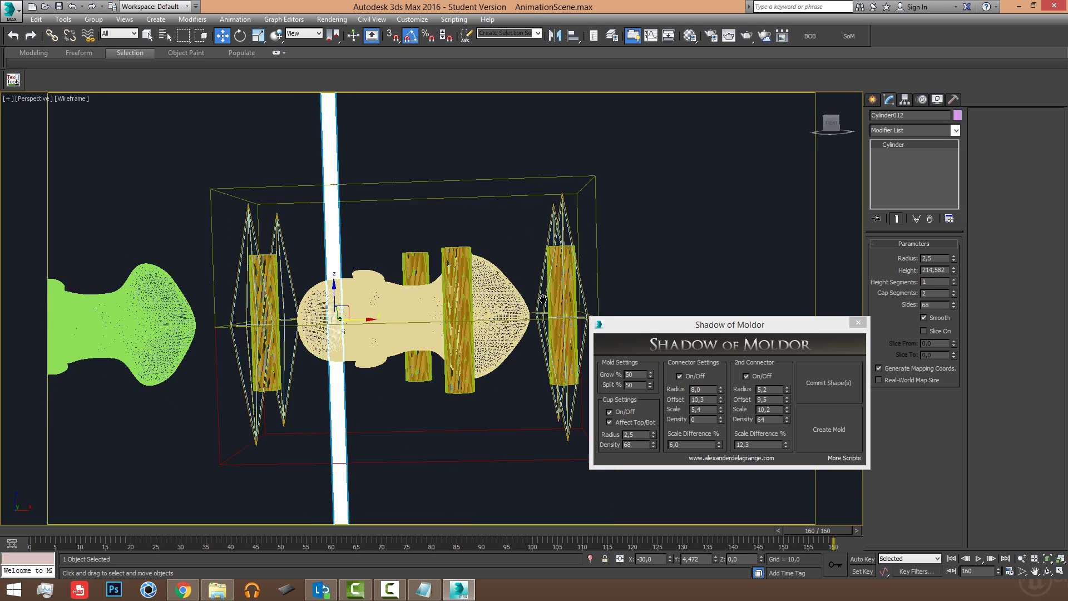
middle_click_drag(358, 183, 410, 235)
scroll(389, 235, "up", 4)
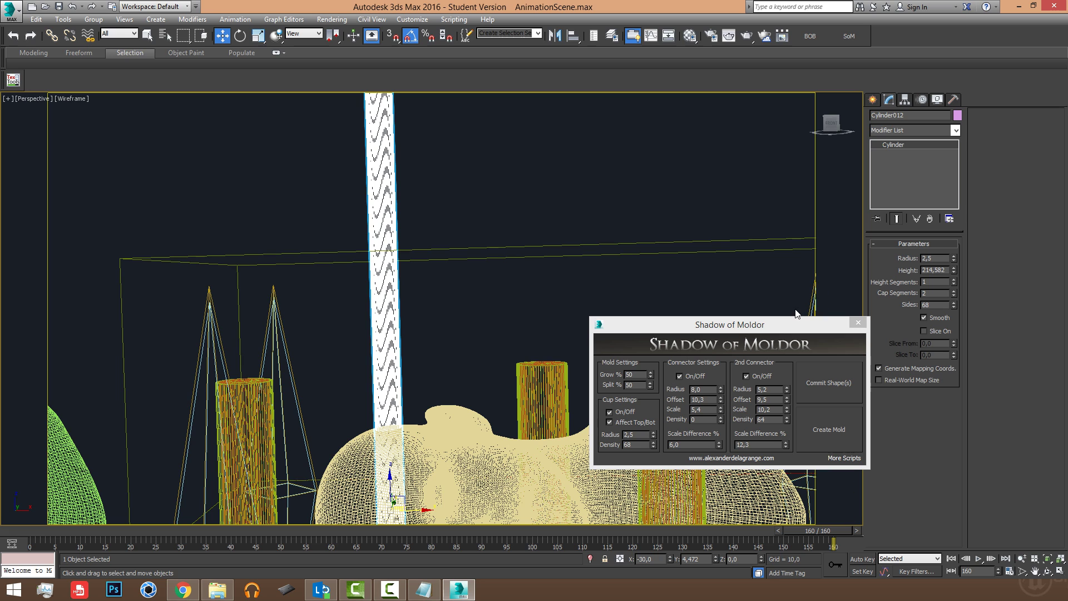
Step: Convert the cup cylinder to an Editable Poly
left_click(428, 289)
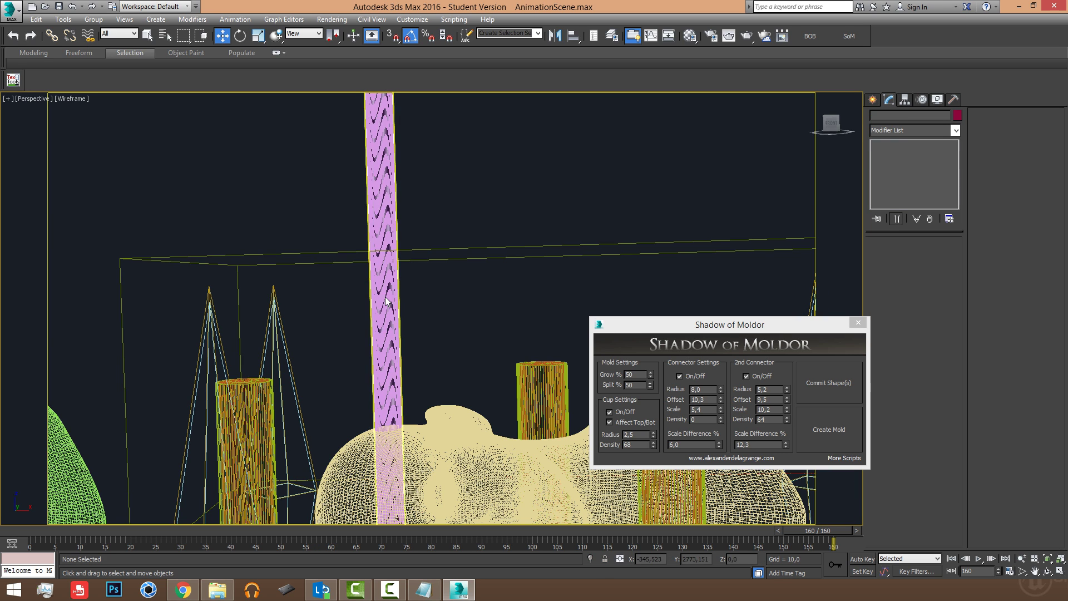
left_click(388, 295)
right_click(460, 306)
mouse_move(518, 418)
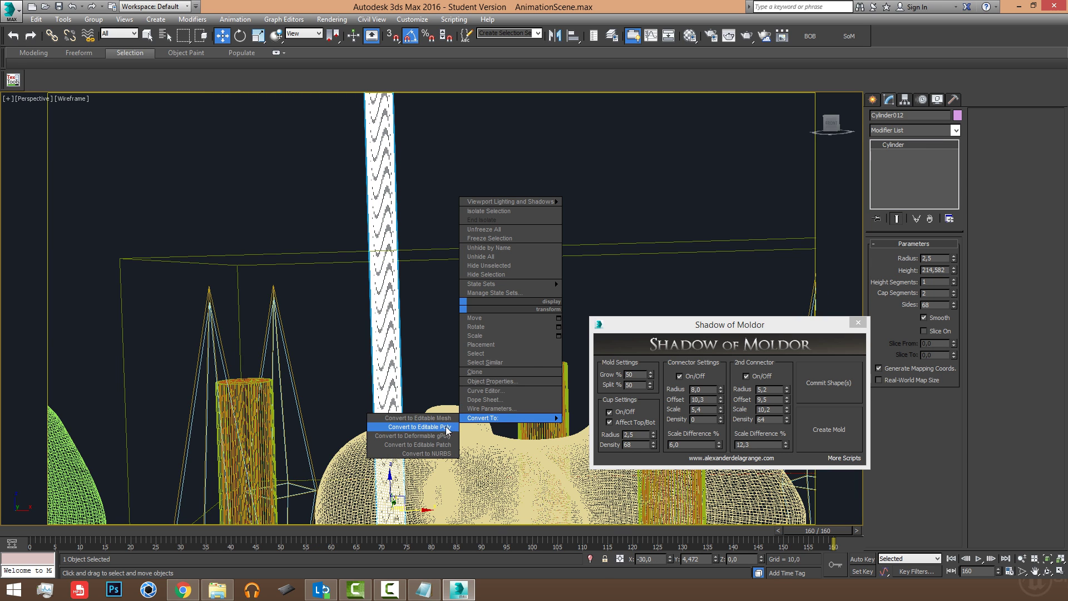
left_click(422, 427)
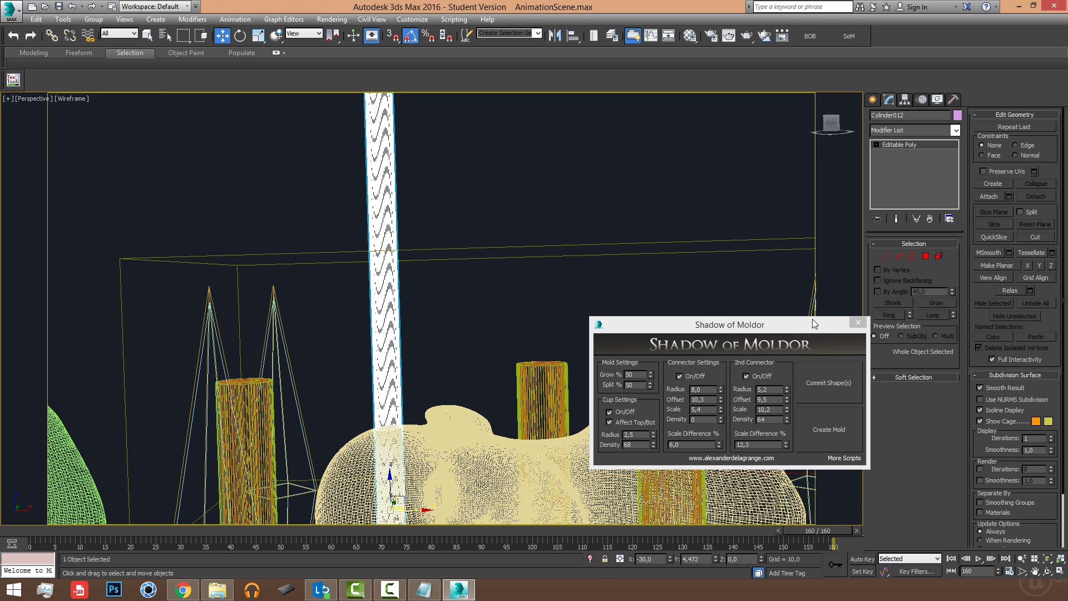
Step: Use Swift Loop to add two edge loops around the cup cylinder near the top face of the mold box
left_click(898, 256)
middle_click_drag(452, 339, 462, 352)
type("x")
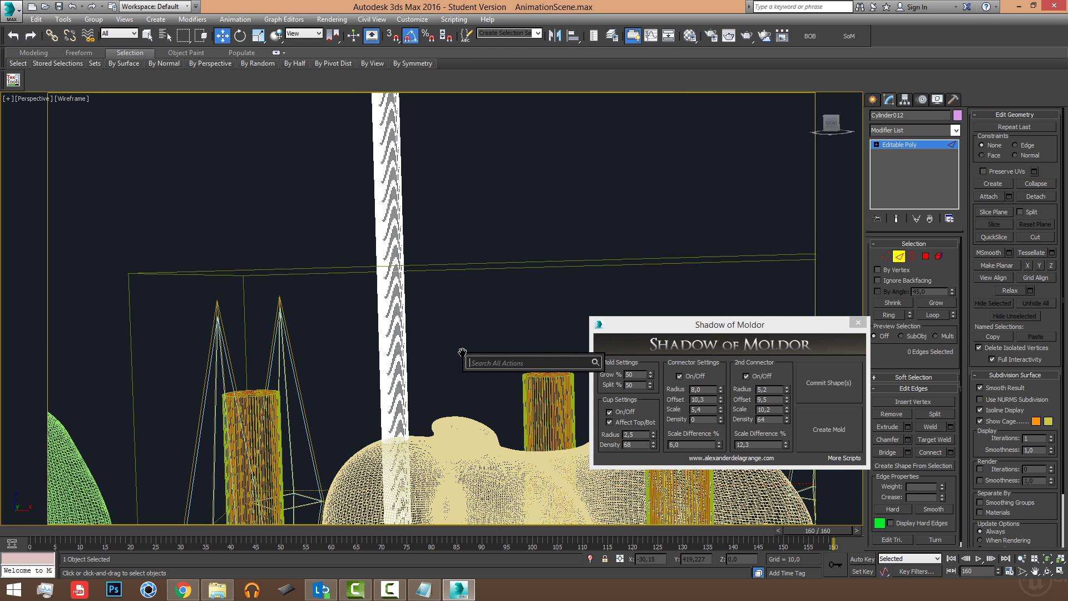
type("sw")
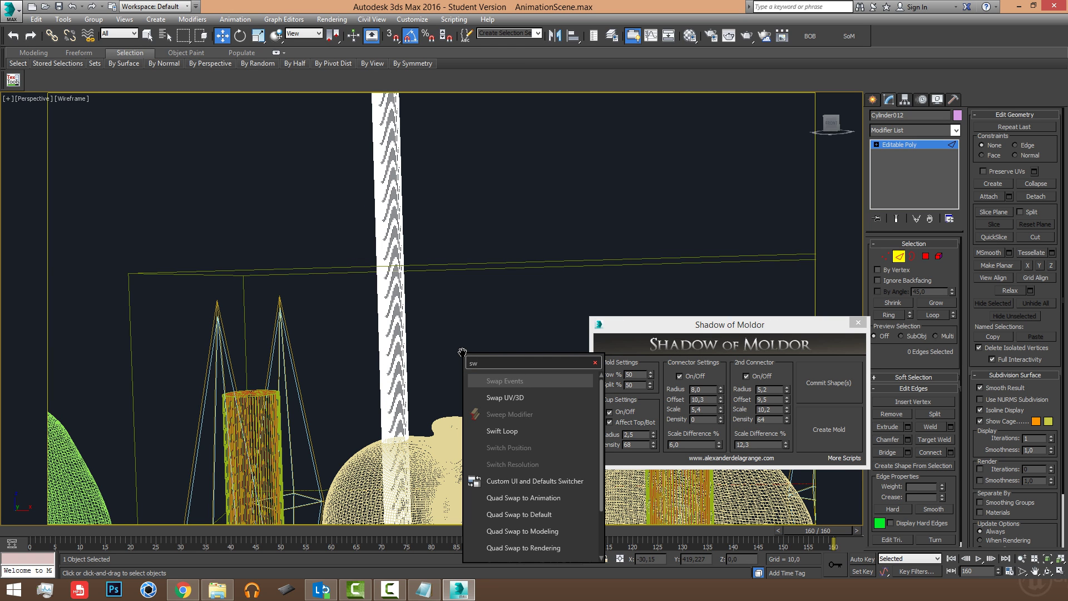
left_click(506, 427)
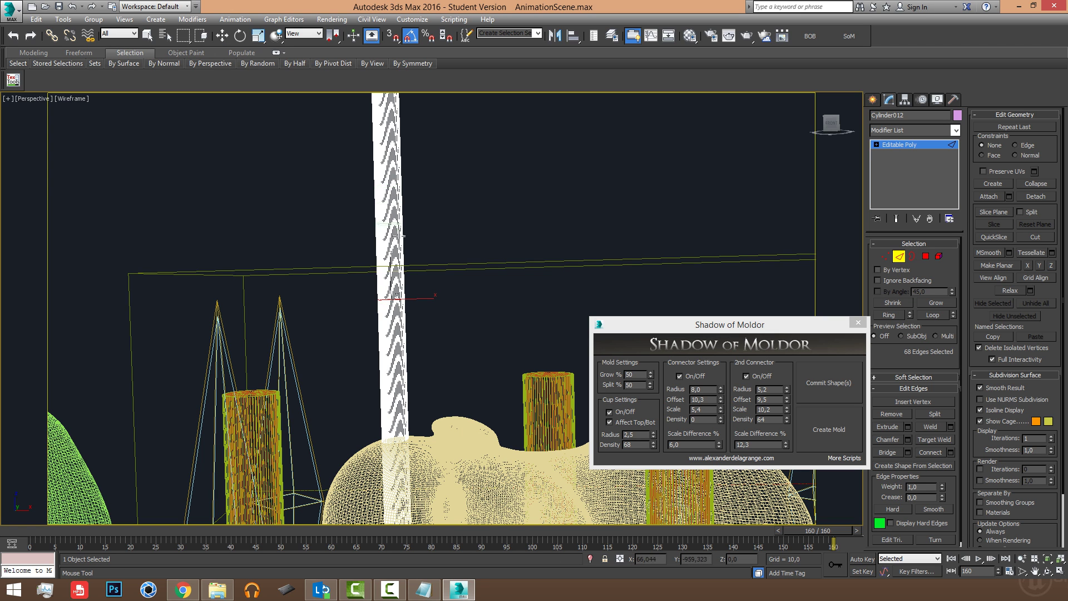
Step: Scale up the cup cylinder's vertices from the upper added loop to its top end, forming a wide funnel above the narrow tube
middle_click_drag(478, 238, 408, 199)
key("1")
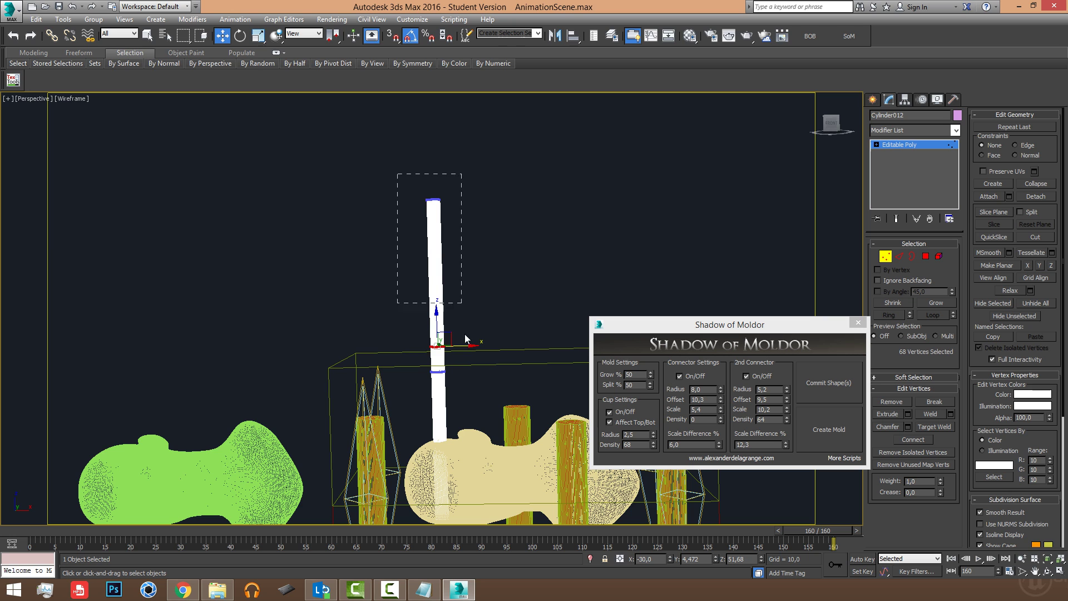
key("r")
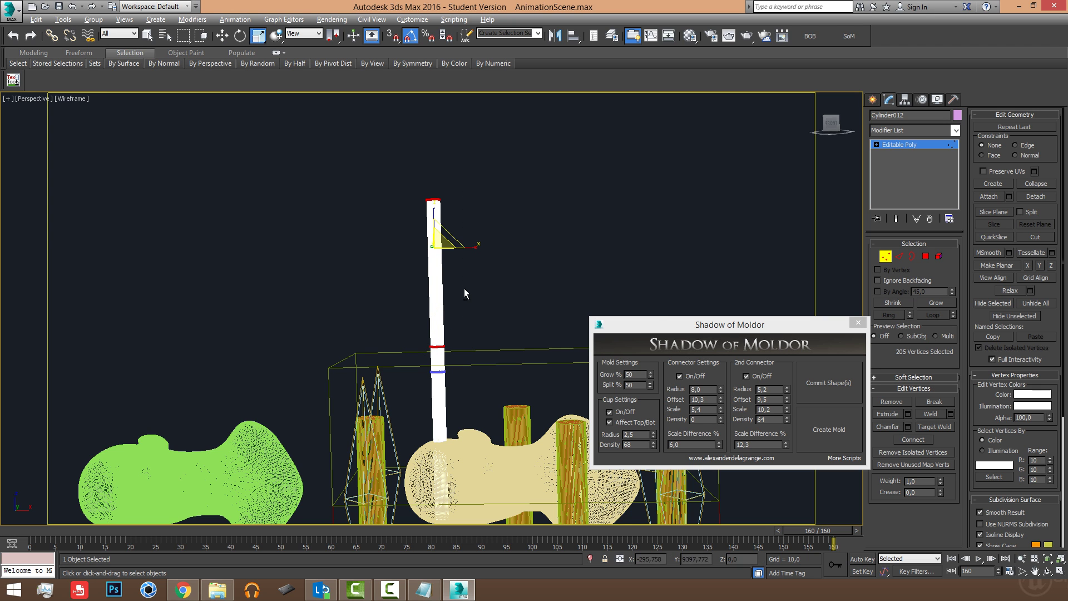
middle_click_drag(464, 288, 461, 187, "alt")
left_click_drag(445, 220, 498, 312)
middle_click_drag(499, 312, 461, 267, "alt")
scroll(444, 440, "up", 4)
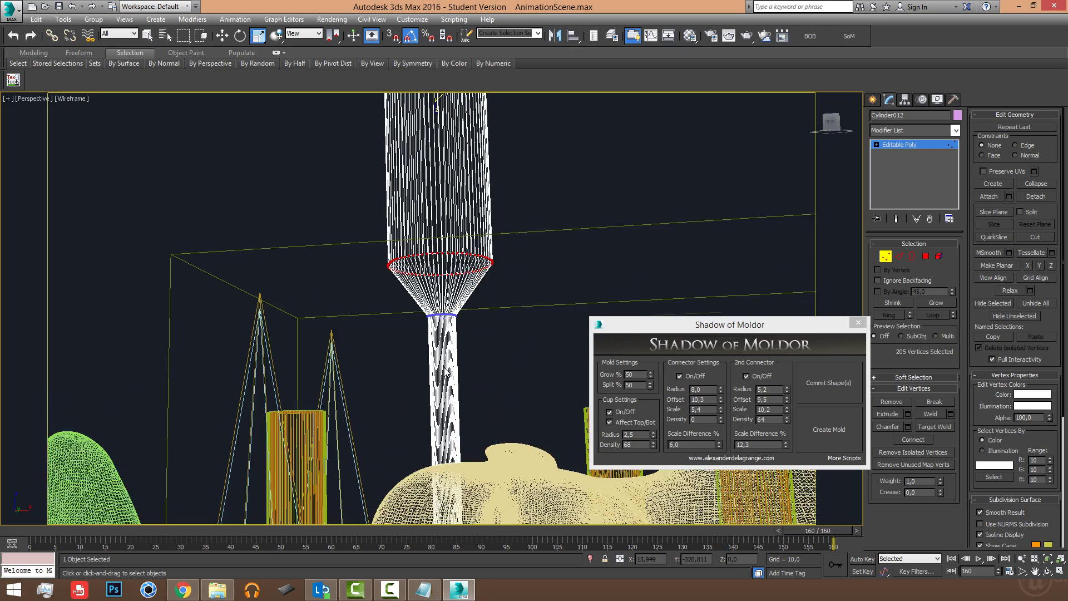
Step: Move the vertex loop at the funnel's narrow end down by about 2,3 units and finish vertex editing
mouse_move(445, 352)
middle_mouse_down("alt")
mouse_move(463, 383)
mouse_move(447, 338)
middle_mouse_up("alt")
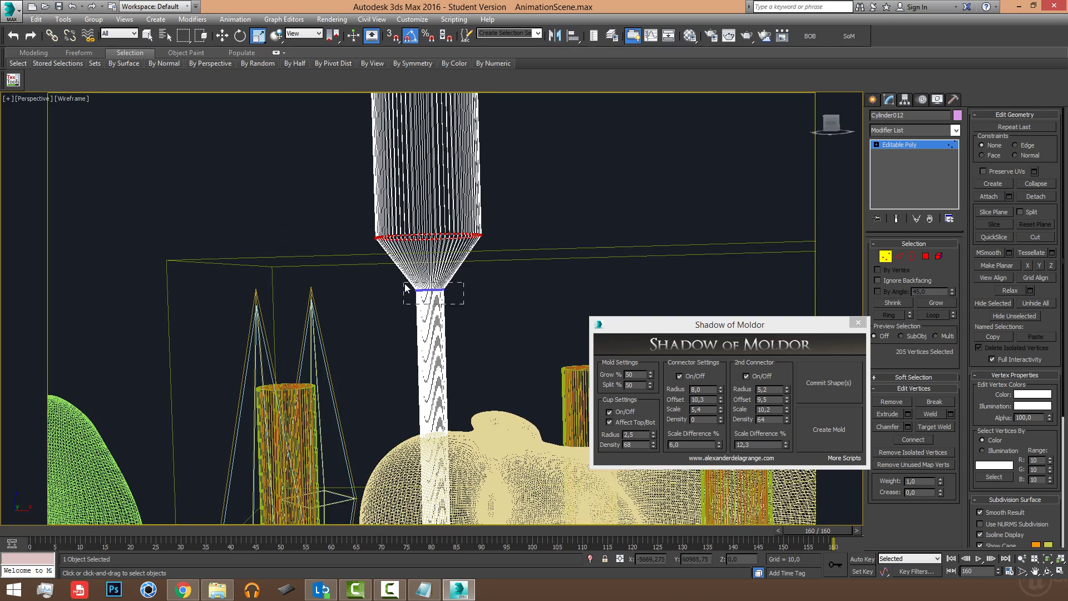
left_click_drag(428, 260, 429, 274)
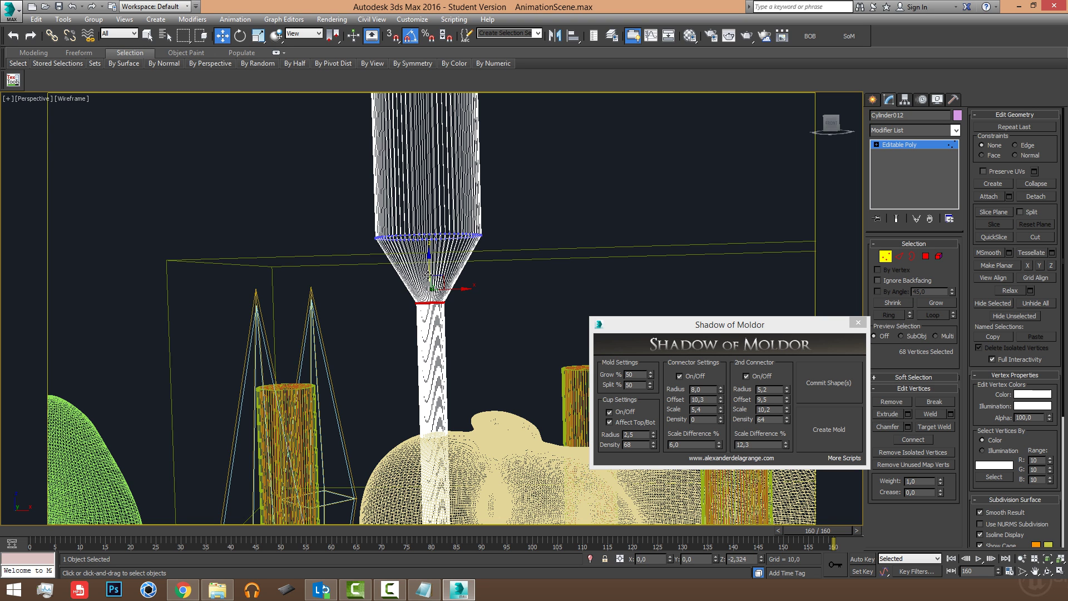
left_click(883, 257)
middle_click_drag(484, 273, 502, 275, "alt")
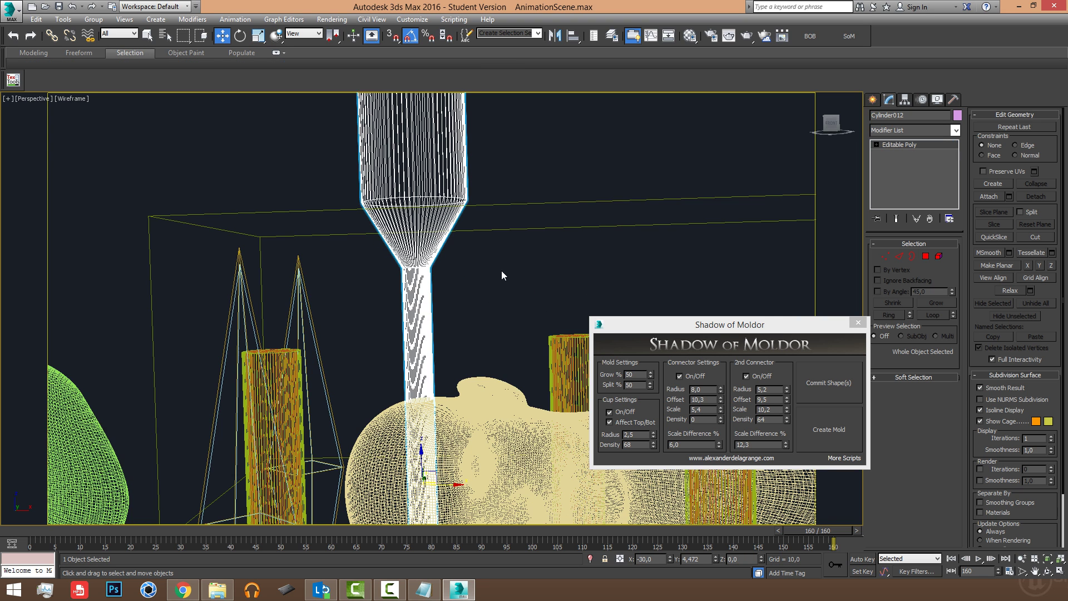
Step: Try tilting the cup cylinder by 10 degrees, undo the rotation and view the mold setup again
scroll(430, 332, "down", 2)
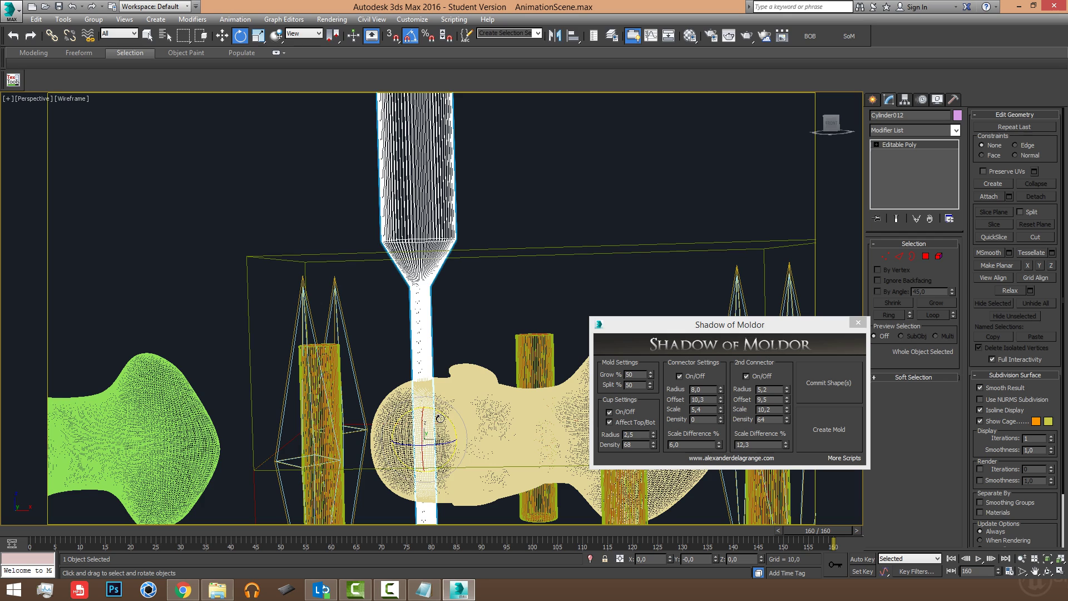
left_click_drag(439, 418, 437, 417)
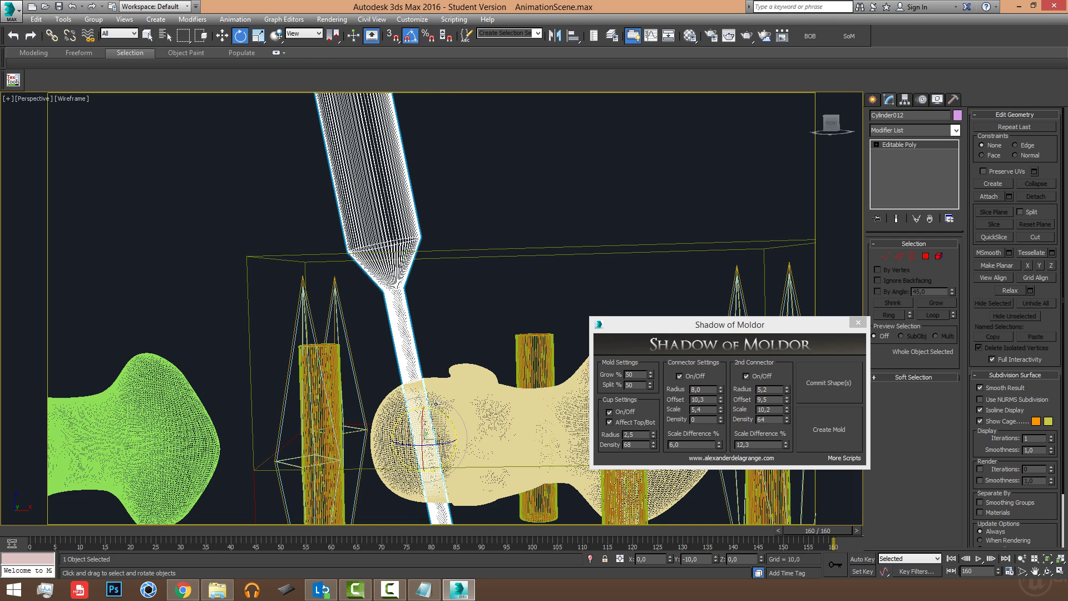
key("ctrl+z")
middle_click_drag(447, 344, 431, 361, "alt")
scroll(488, 343, "down", 2)
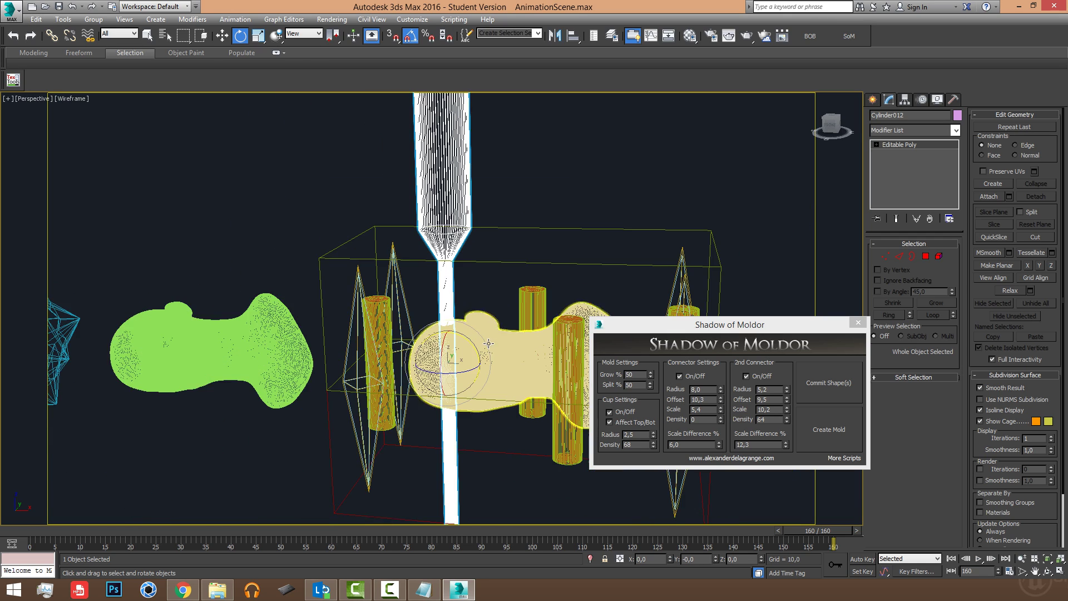
Step: Select the MoldTop box and set its height to 50,069 to suit the cup funnel
middle_click_drag(489, 343, 517, 349, "alt")
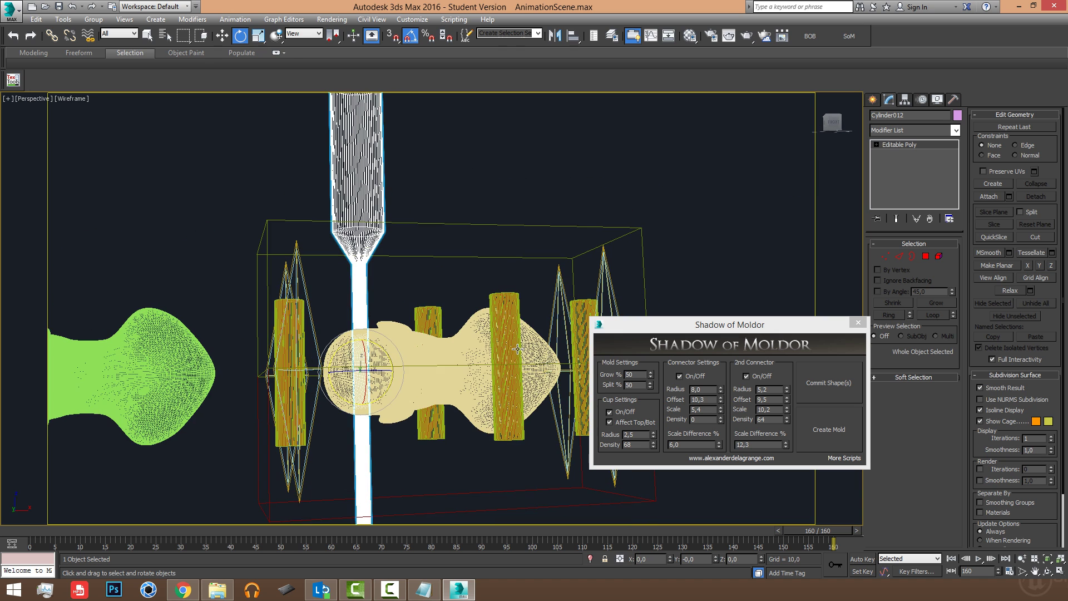
left_click(522, 224)
mouse_move(948, 282)
left_mouse_down()
mouse_move(949, 305)
mouse_move(944, 278)
left_mouse_up()
middle_click_drag(443, 346, 449, 156, "alt")
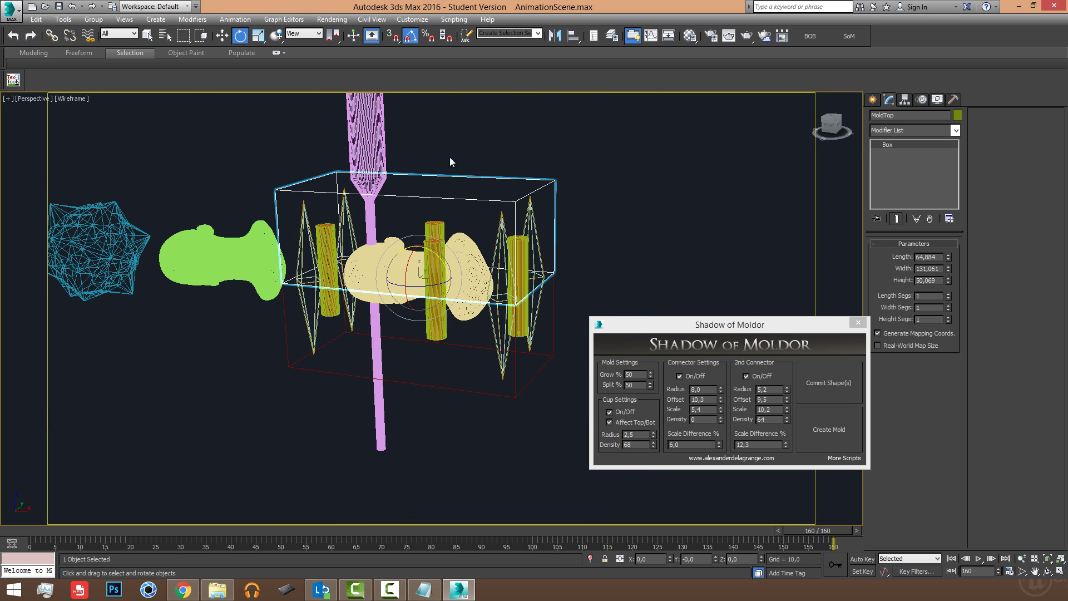
middle_click_drag(341, 336, 375, 371)
middle_click_drag(452, 263, 472, 326, "alt")
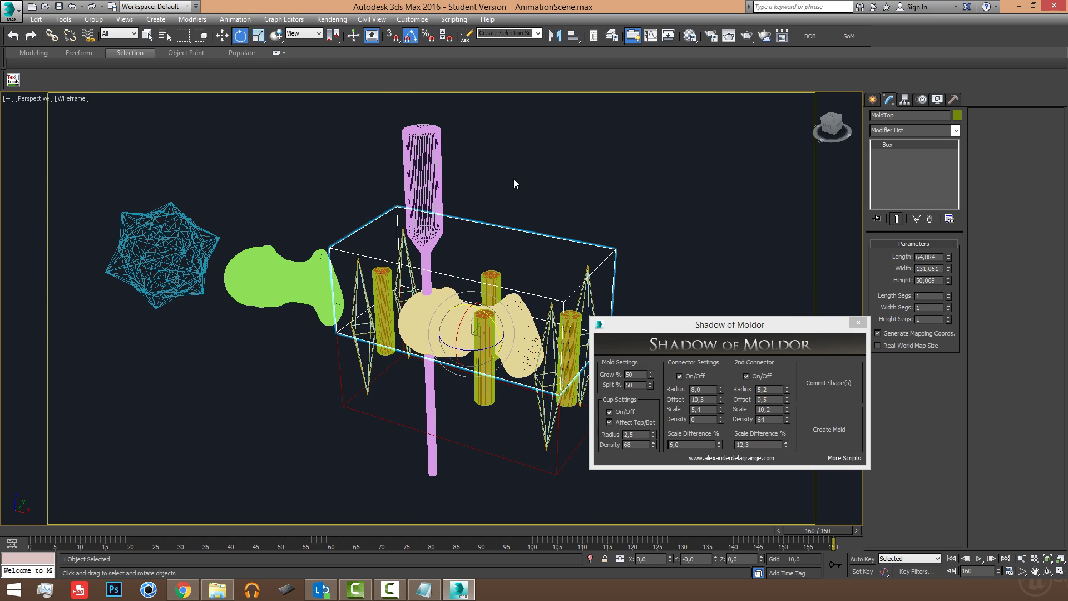
Step: Clear the selection and create the mold from the adjusted boxes, connectors and cup
left_click(513, 178)
middle_click_drag(499, 270, 505, 272)
scroll(506, 272, "up", 3)
middle_click_drag(478, 341, 481, 266)
left_click(815, 429)
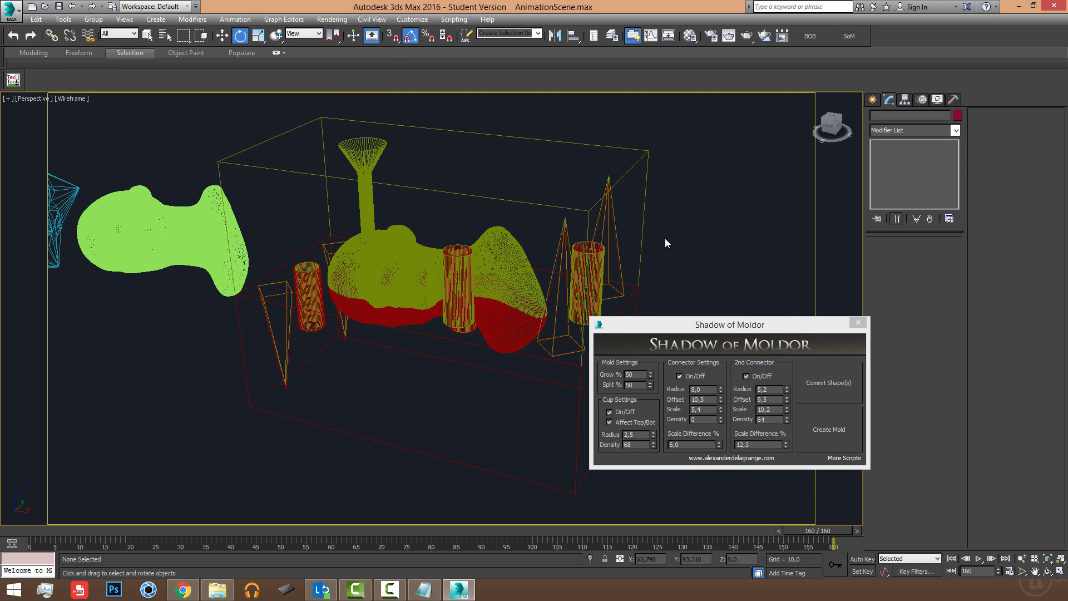
Step: Raise MoldTop by about 41,33 along Z and inspect the separated halves and their connectors in shaded view
middle_click_drag(615, 176, 473, 187, "alt")
left_click(382, 244)
middle_click_drag(479, 254, 478, 263)
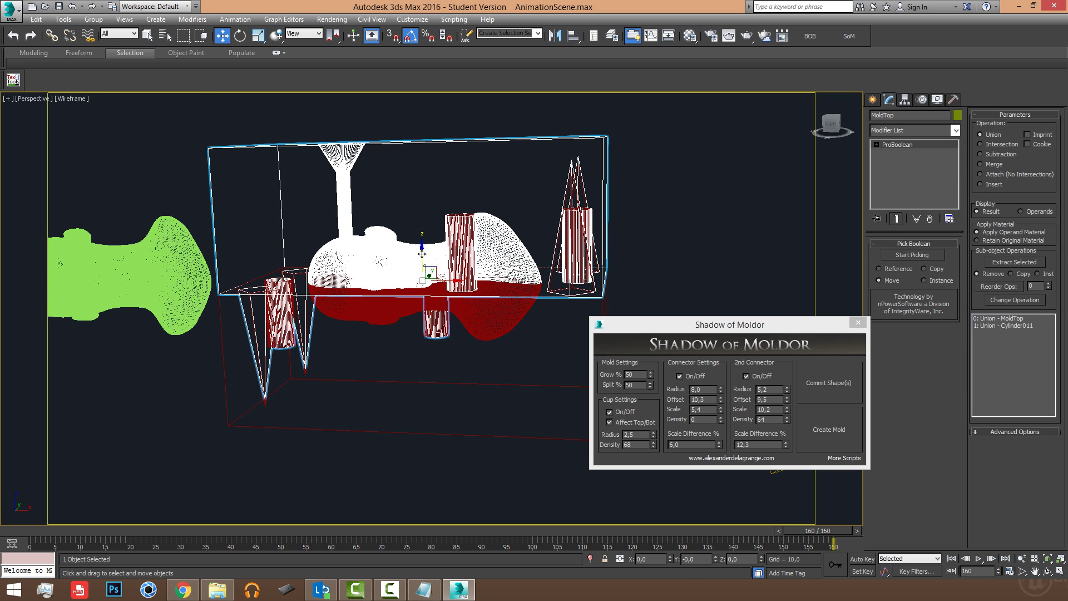
left_click_drag(421, 253, 425, 231)
key("F3")
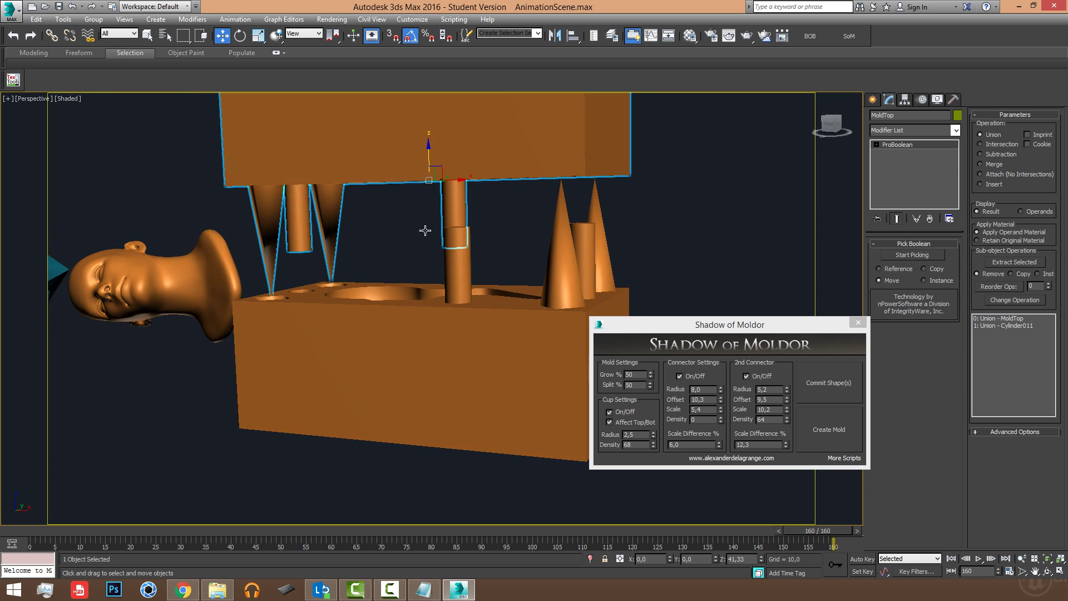
middle_click_drag(425, 230, 412, 234, "alt")
scroll(444, 280, "up", 3)
mouse_move(449, 283)
middle_mouse_down("alt")
mouse_move(467, 329)
mouse_move(461, 281)
middle_mouse_up("alt")
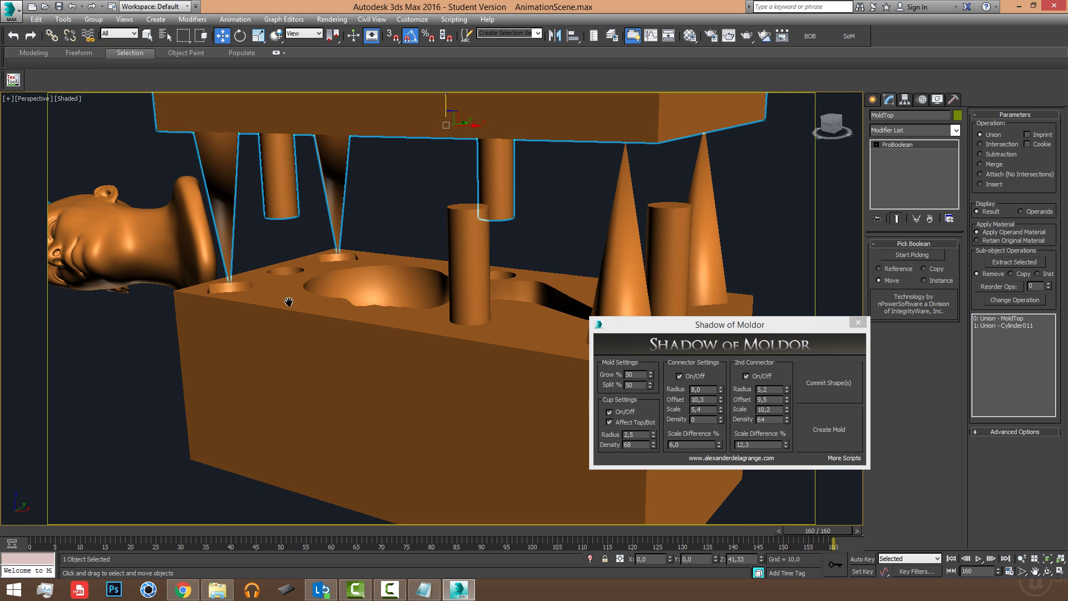
middle_click_drag(288, 302, 505, 82)
scroll(454, 327, "up", 3)
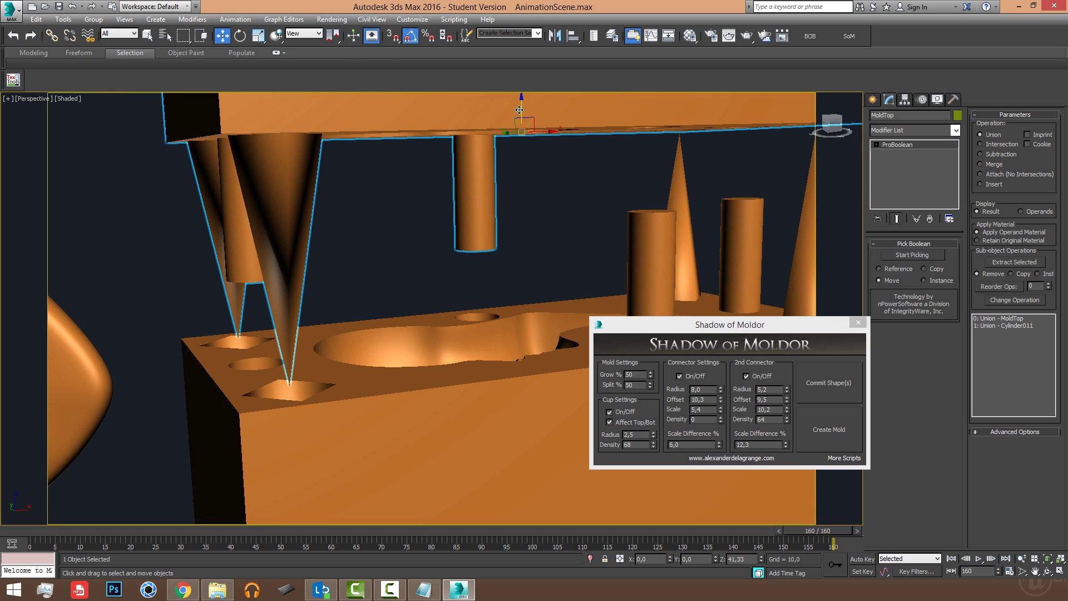
Step: Lower MoldTop onto the bottom half, reset its Z position to 0 and check the connector clearance in wireframe
key("F4")
left_click_drag(519, 110, 548, 303)
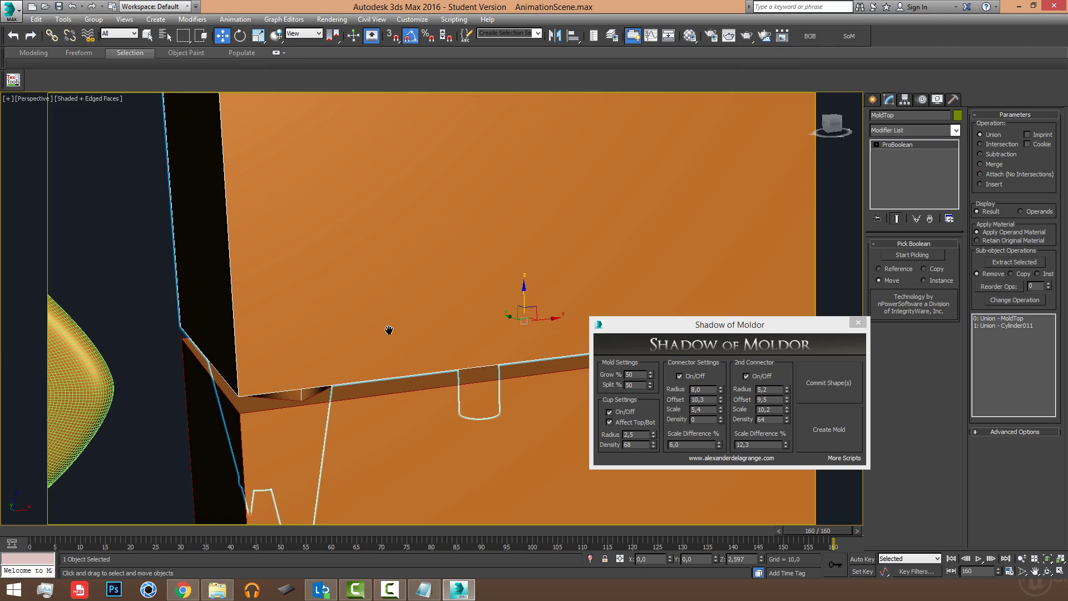
middle_click_drag(389, 329, 416, 279)
scroll(416, 279, "up", 3)
key("F3")
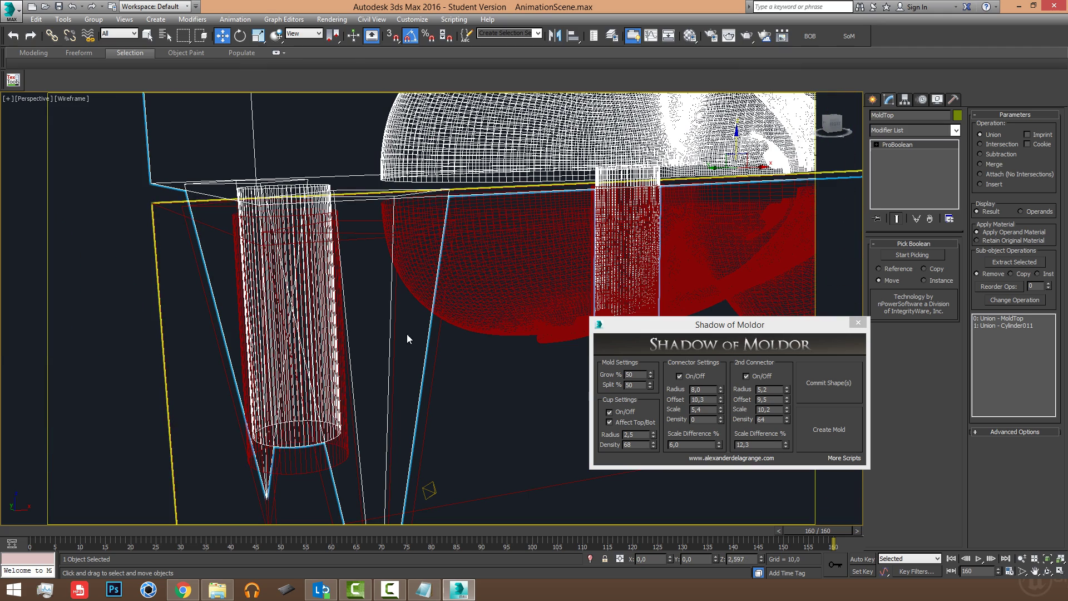
right_click(761, 560)
middle_click_drag(570, 491, 321, 350, "alt")
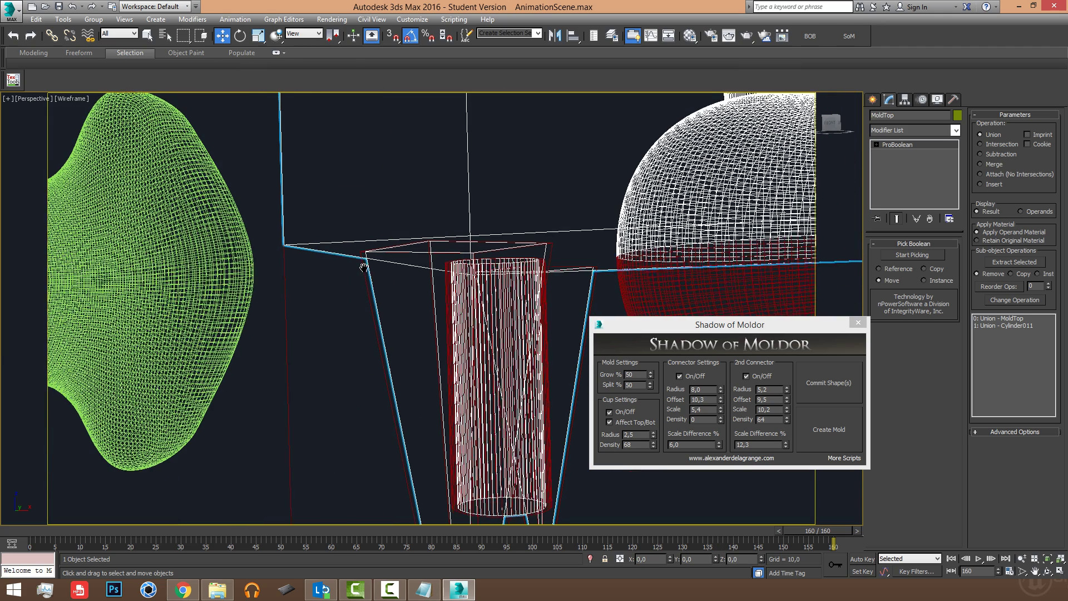
scroll(363, 269, "up", 2)
scroll(398, 371, "down", 3)
scroll(397, 375, "down", 5)
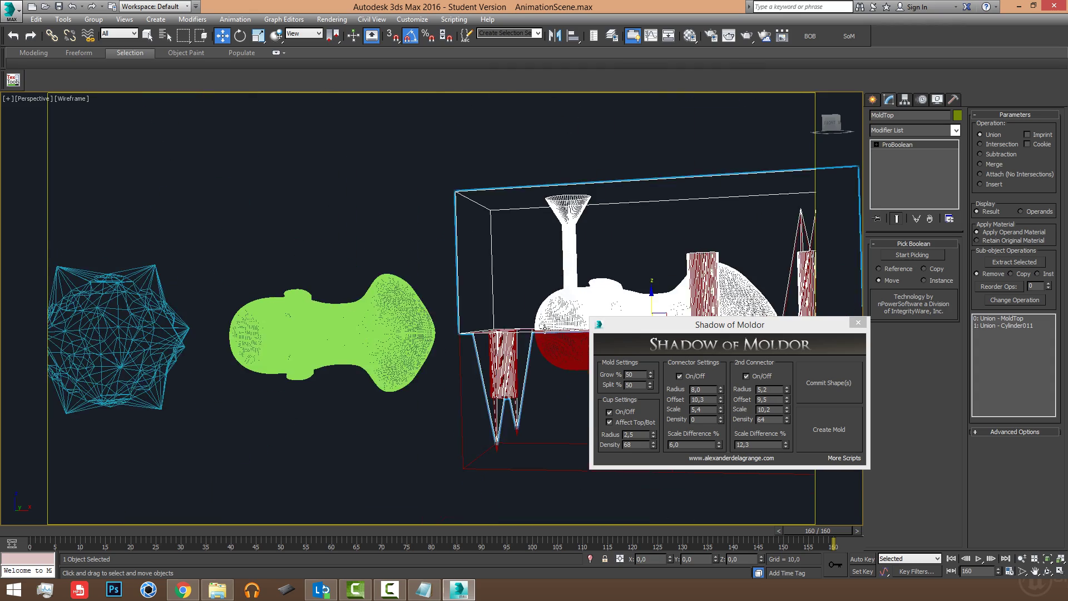
Step: Raise MoldTop to about Z 38,586 and show the separated halves shaded with edged faces
middle_click_drag(662, 300, 535, 247)
left_click_drag(525, 244, 523, 146)
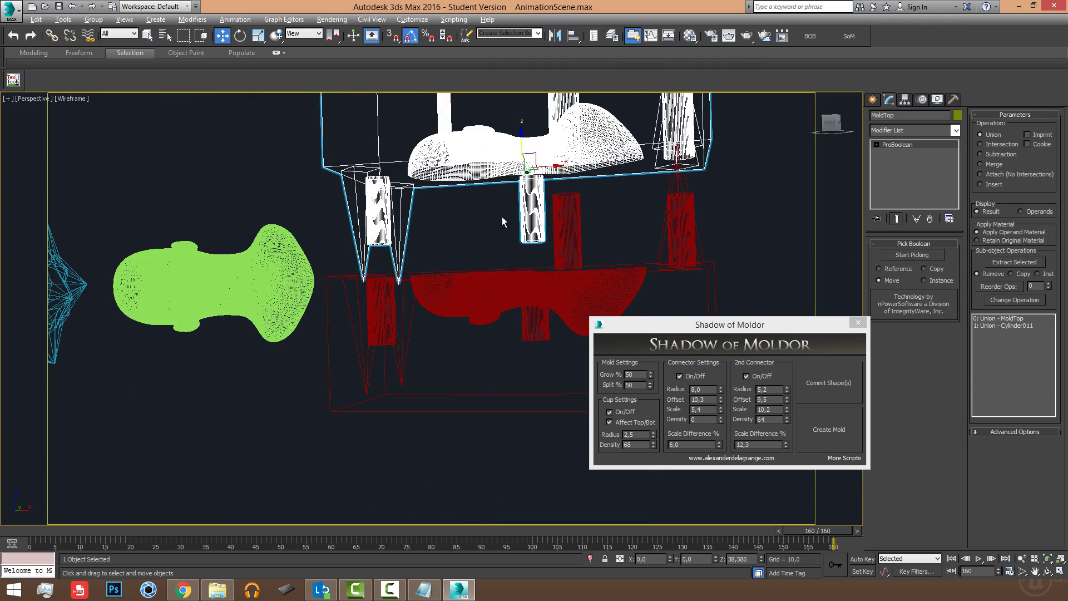
mouse_move(501, 216)
middle_mouse_down("alt")
mouse_move(534, 212)
mouse_move(538, 247)
mouse_move(514, 272)
mouse_move(462, 289)
mouse_move(442, 257)
mouse_move(438, 274)
mouse_move(448, 270)
mouse_move(409, 276)
mouse_move(513, 273)
middle_mouse_up("alt")
key("F3")
scroll(409, 277, "up", 4)
scroll(311, 304, "down", 10)
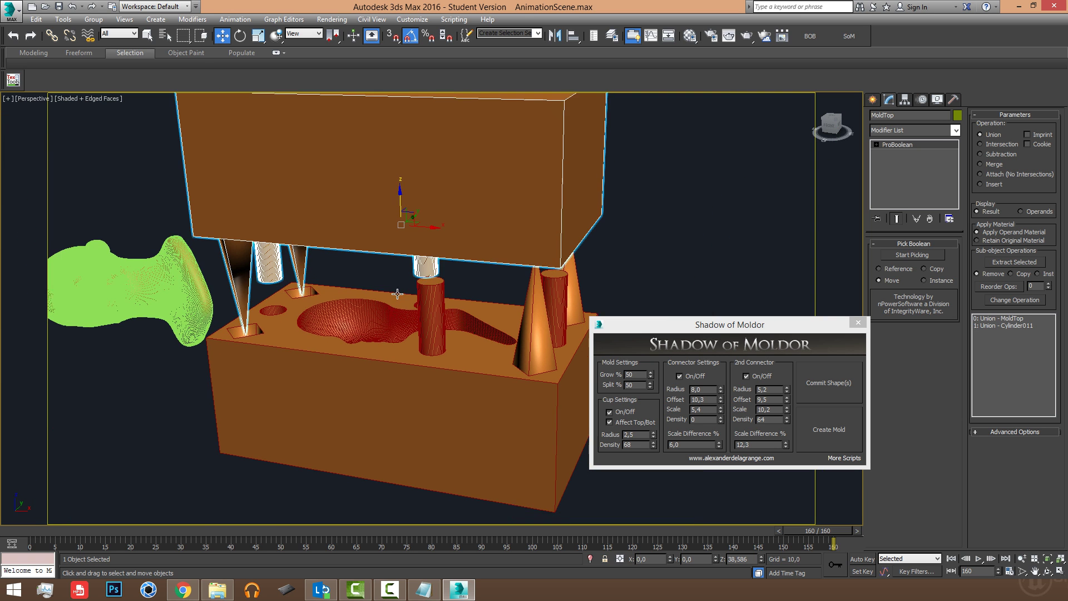
Step: Raise MoldTop to about Z 57,442 and rotate it onto its side so that its cavity faces sideways
middle_click_drag(395, 203, 391, 329, "alt")
left_click_drag(355, 238, 381, 196)
key("w")
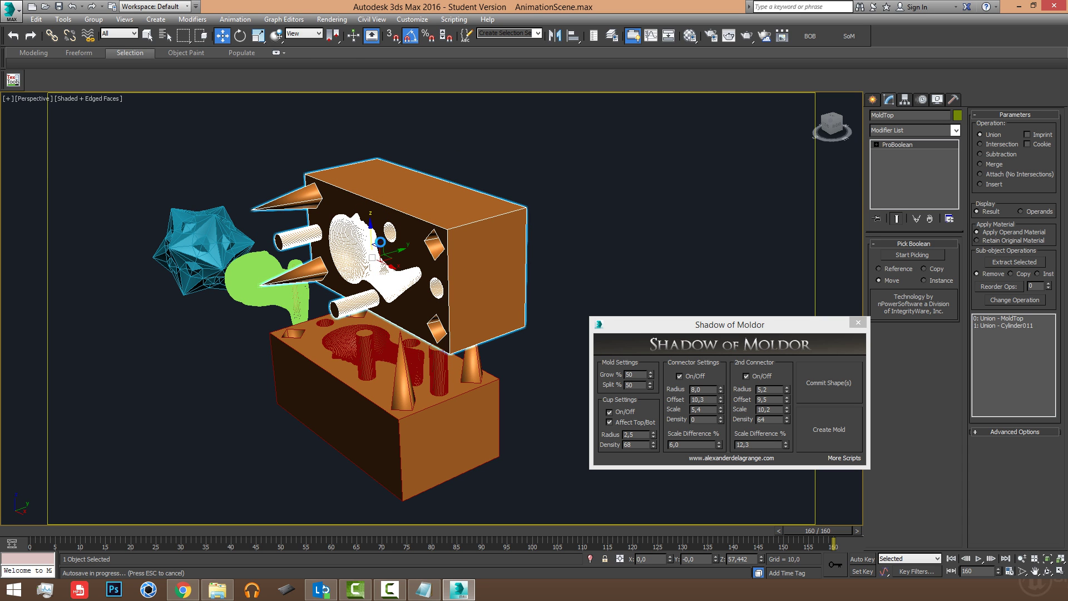
middle_click_drag(417, 292, 374, 270, "alt")
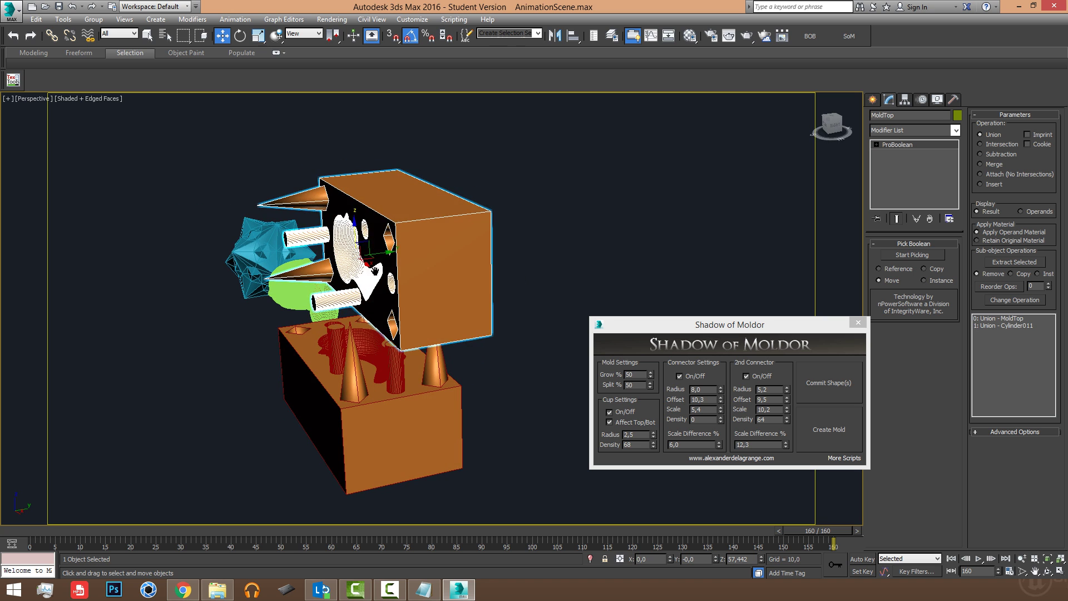
Step: Move MoldTop beside the bottom half to about Y 85,101 and Z 40,226, and display the scene shaded without edged faces
left_click_drag(368, 243, 504, 257)
key("F3")
key("F3")
key("F4")
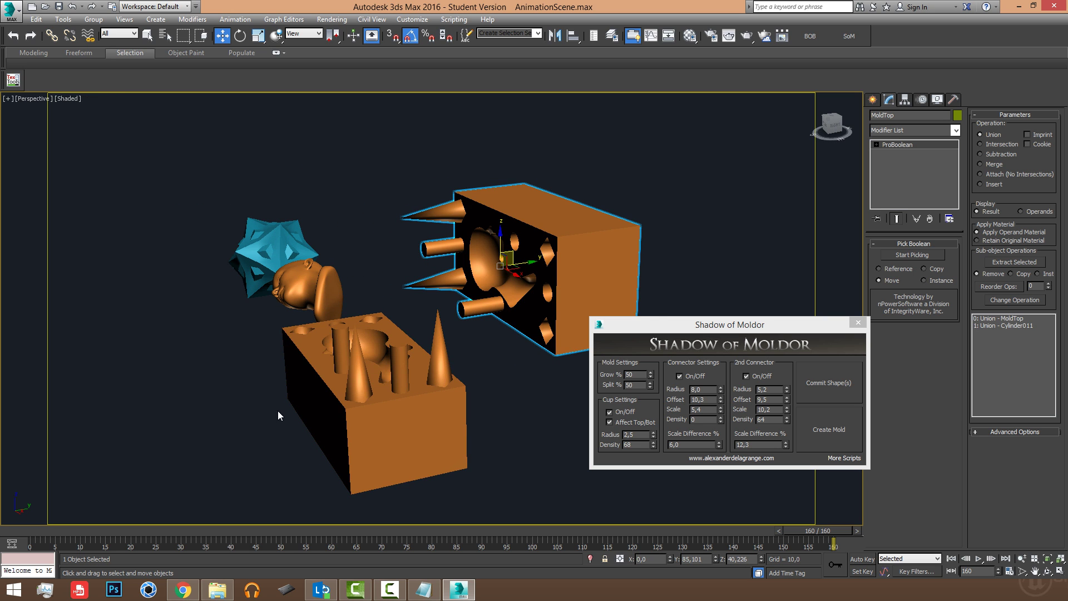
Step: Examine the bust cavity in the bottom mold half up close, in plain shading and with edged faces around the ear and neck
middle_click_drag(278, 410, 306, 389)
middle_click_drag(505, 311, 467, 429, "alt")
scroll(475, 338, "up", 5)
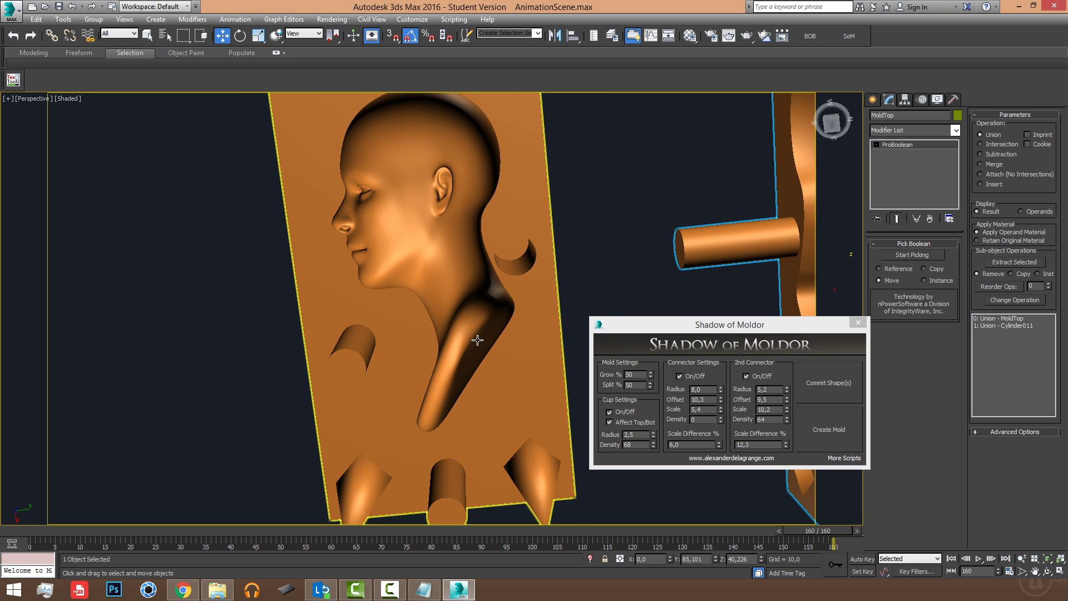
mouse_move(477, 339)
middle_mouse_down()
mouse_move(474, 387)
mouse_move(485, 369)
mouse_move(457, 342)
mouse_move(493, 343)
mouse_move(397, 412)
mouse_move(366, 366)
mouse_move(384, 423)
mouse_move(507, 389)
mouse_move(412, 337)
mouse_move(410, 350)
middle_mouse_up()
scroll(412, 337, "up", 5)
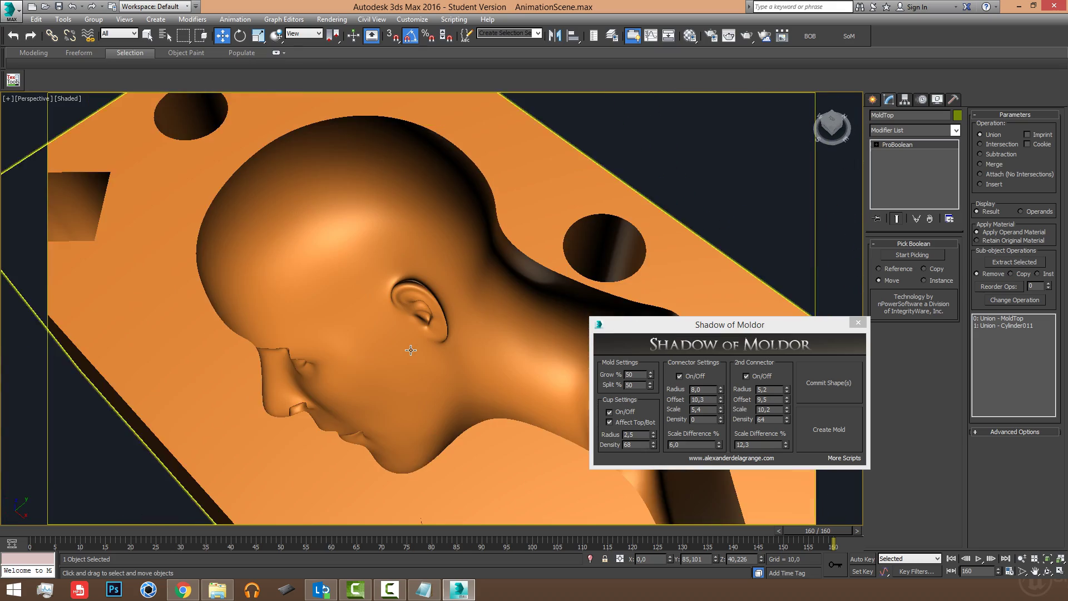
scroll(410, 350, "up", 4)
key("F4")
middle_click_drag(293, 362, 362, 341)
scroll(364, 343, "up", 5)
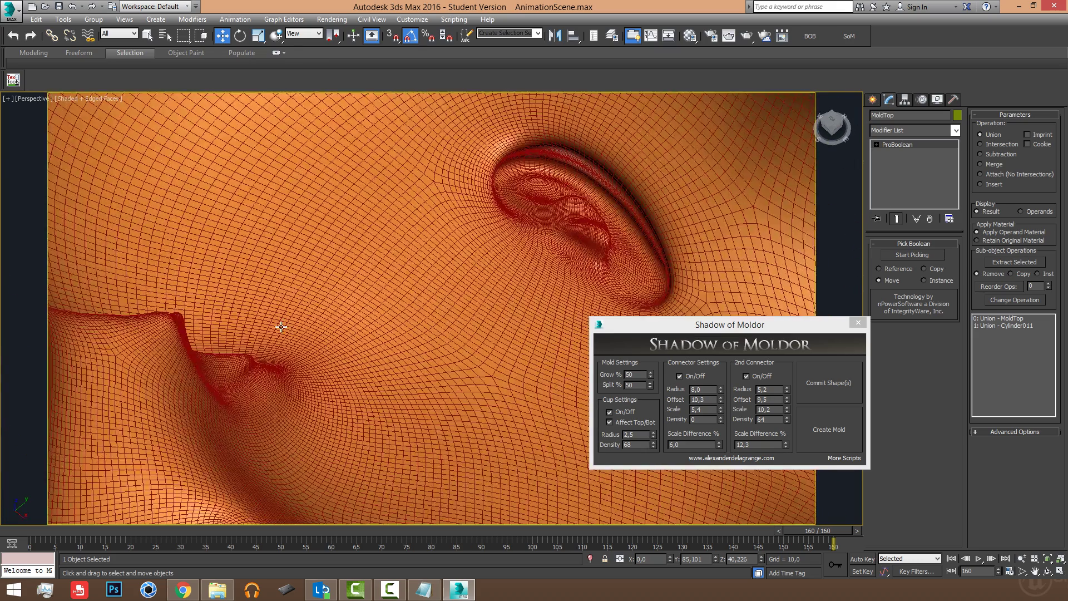
middle_click_drag(302, 356, 402, 377)
scroll(363, 383, "down", 5)
scroll(402, 377, "up", 2)
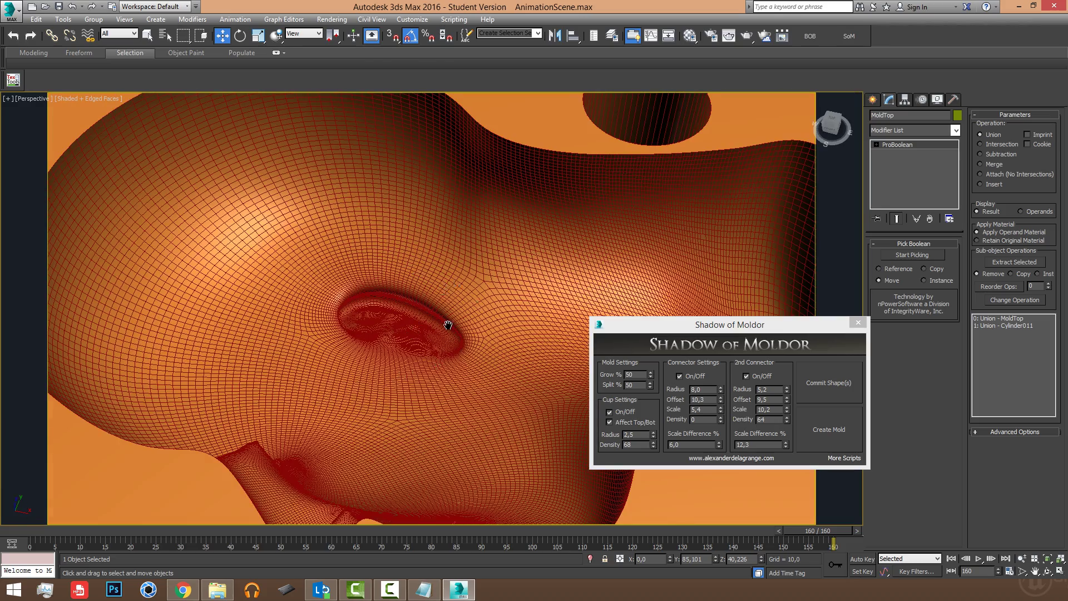
scroll(448, 325, "down", 6)
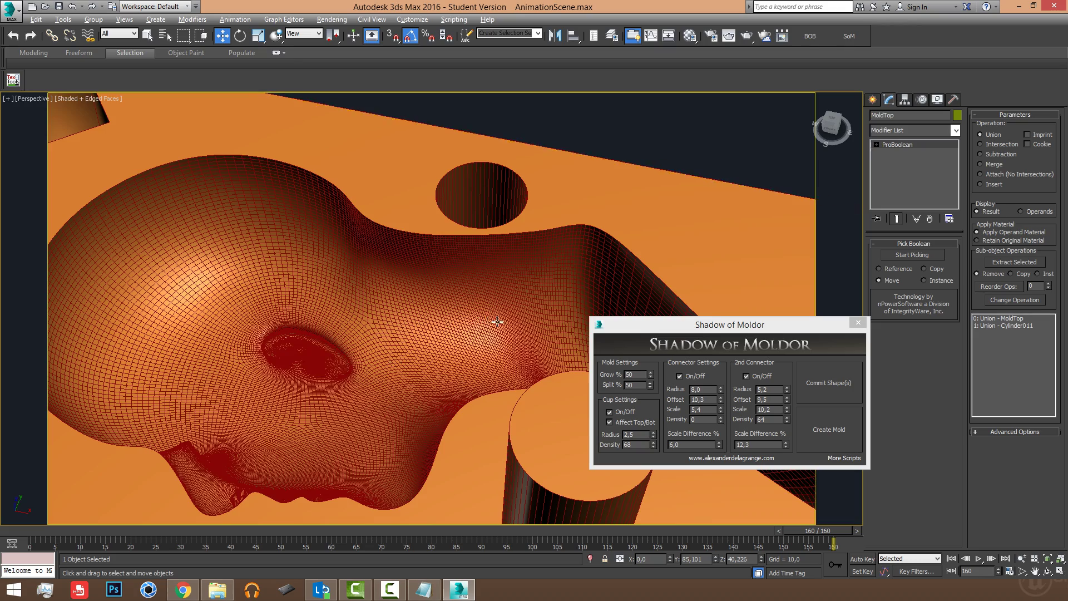
middle_click_drag(497, 321, 477, 312, "alt")
scroll(496, 281, "up", 6)
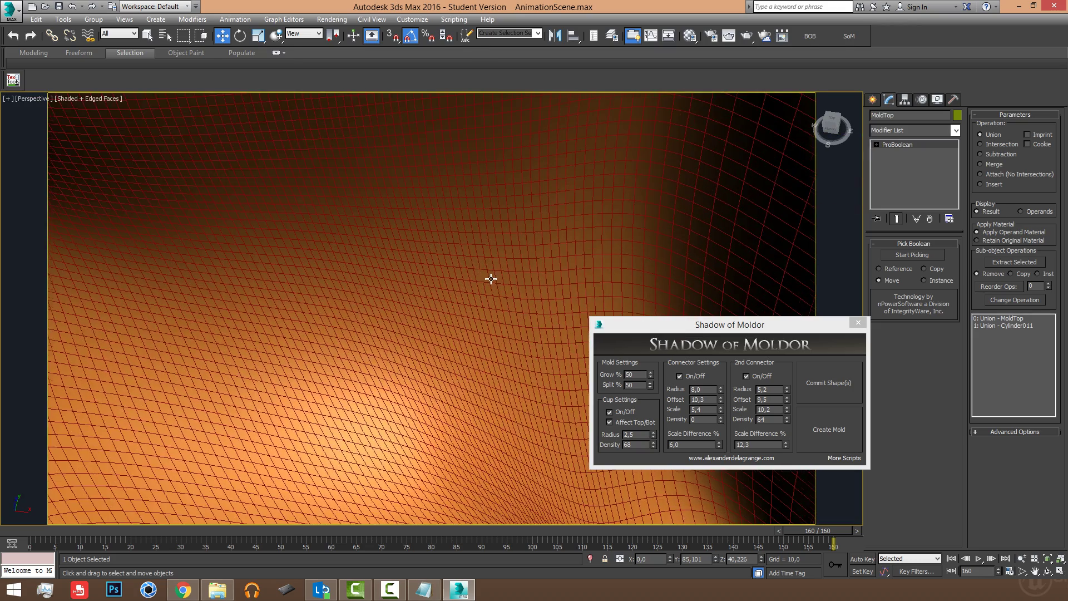
scroll(475, 272, "up", 2)
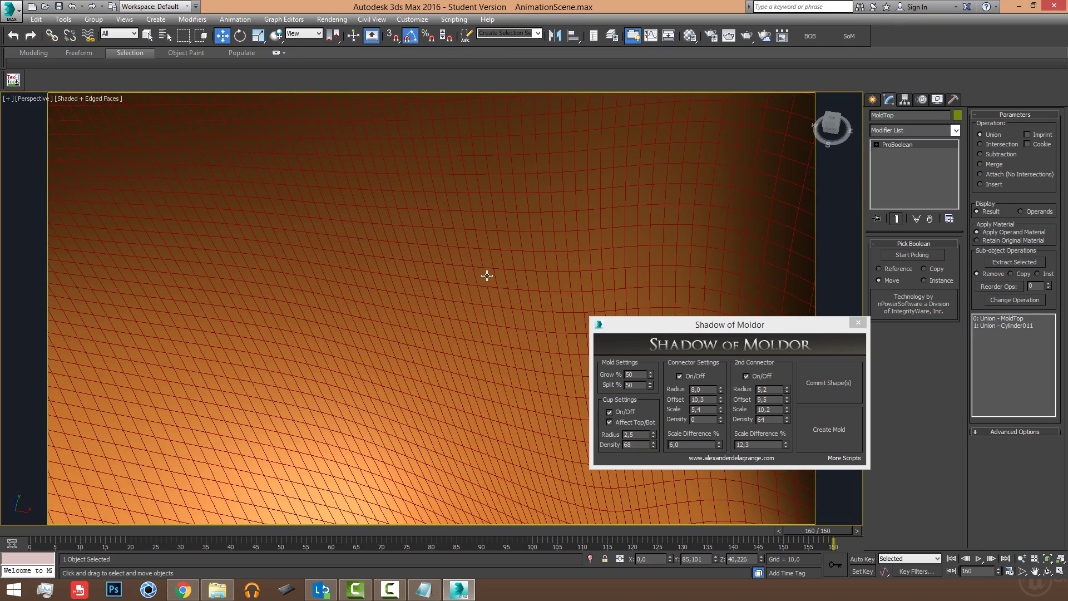
scroll(489, 284, "down", 3)
scroll(495, 295, "up", 5)
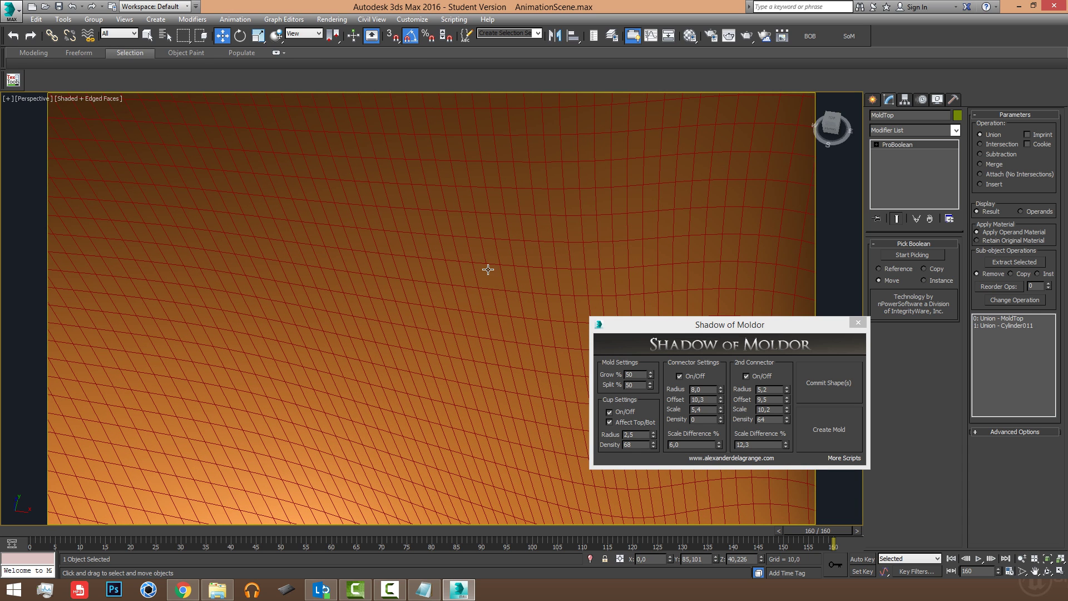
scroll(479, 269, "up", 3)
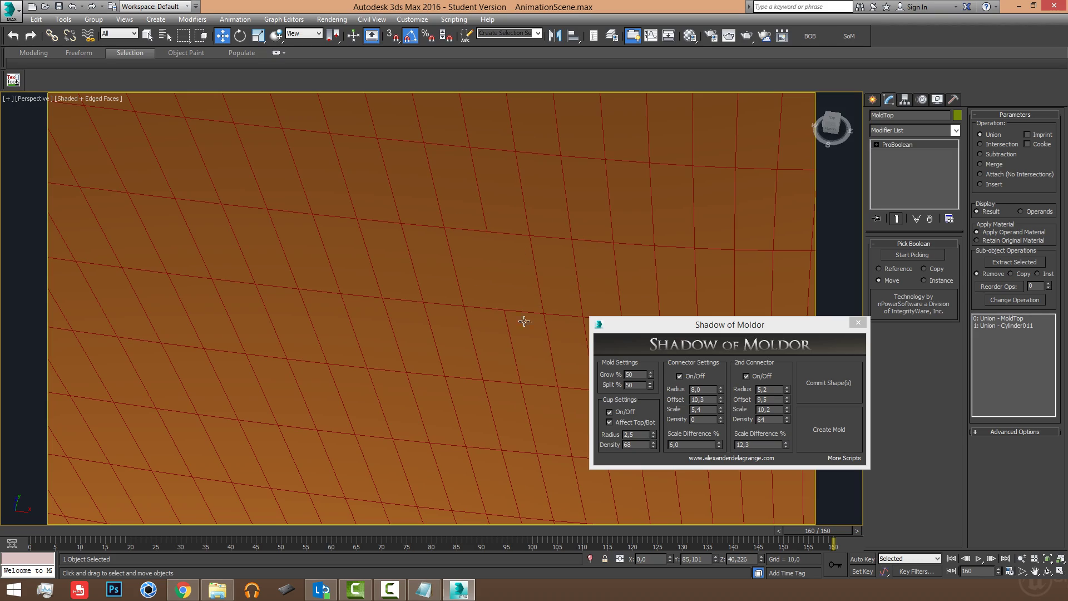
scroll(508, 256, "down", 10)
middle_click_drag(498, 262, 492, 292)
scroll(503, 301, "up", 10)
scroll(508, 306, "down", 8)
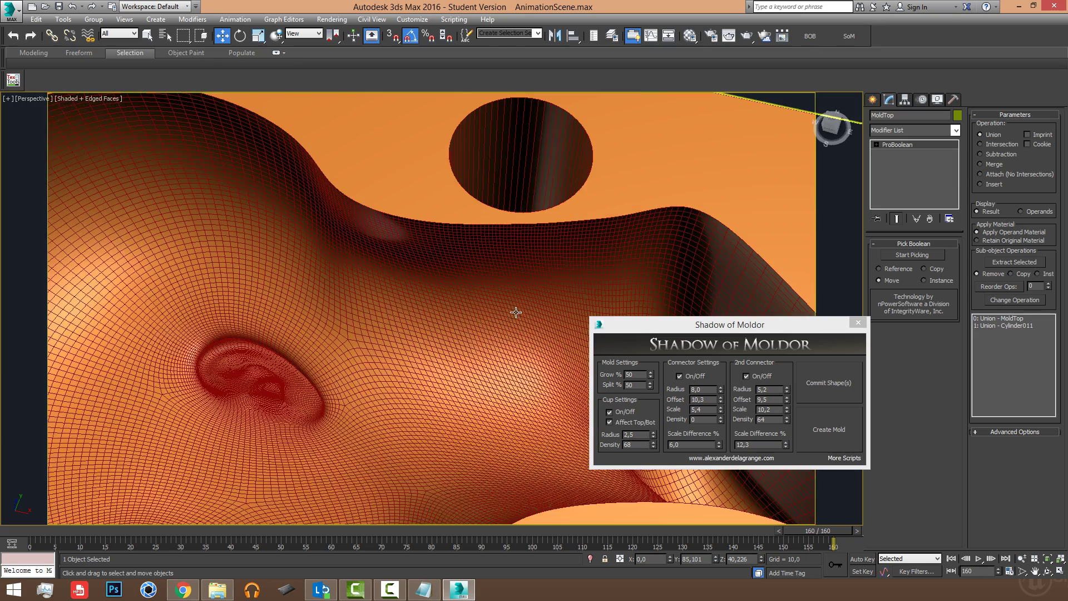
Step: Clear the selection and show both mold halves in plain shading without edged faces
mouse_move(496, 313)
middle_mouse_down()
mouse_move(390, 329)
mouse_move(418, 267)
mouse_move(428, 312)
mouse_move(415, 295)
mouse_move(419, 334)
mouse_move(450, 300)
mouse_move(500, 274)
middle_mouse_up()
scroll(392, 328, "down", 4)
scroll(420, 267, "down", 3)
key("F3")
left_click(422, 291)
key("F3")
key("F4")
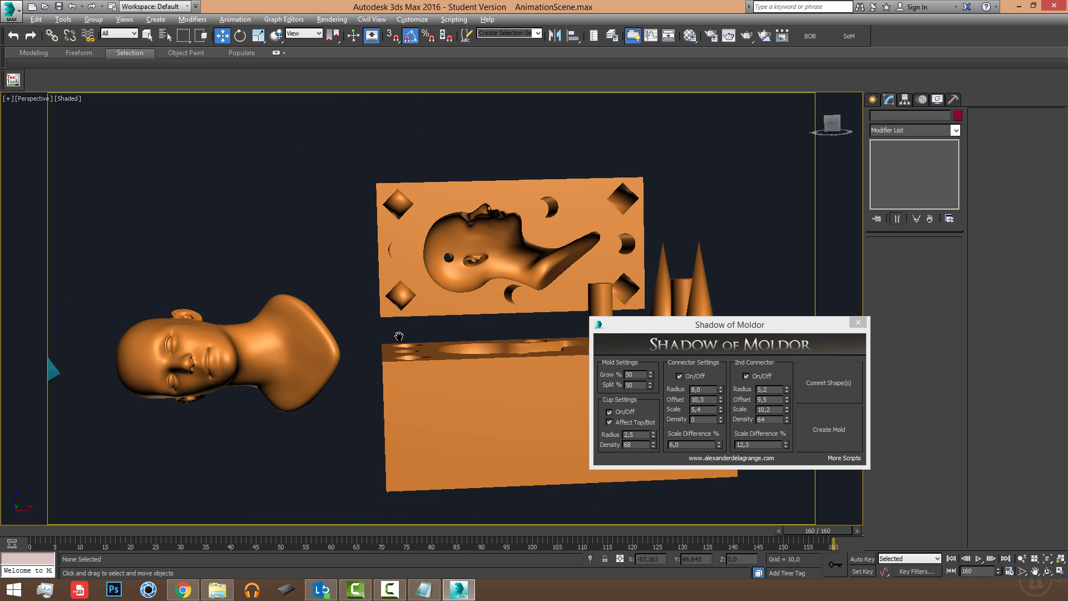
Step: Examine the finished mold halves from several angles, including both bust cavities, the connectors and their matching holes
middle_click_drag(399, 333, 423, 355, "alt")
scroll(386, 374, "down", 5)
mouse_move(347, 389)
middle_mouse_down()
mouse_move(386, 375)
mouse_move(364, 361)
mouse_move(332, 393)
middle_mouse_up()
scroll(410, 332, "up", 5)
middle_click_drag(445, 344, 418, 346, "alt")
scroll(376, 345, "up", 5)
mouse_move(376, 393)
middle_mouse_down("alt")
mouse_move(385, 366)
mouse_move(362, 381)
mouse_move(399, 342)
mouse_move(389, 371)
mouse_move(358, 357)
mouse_move(359, 400)
mouse_move(383, 376)
middle_mouse_up("alt")
scroll(379, 373, "down", 5)
middle_click_drag(367, 392, 374, 375, "alt")
scroll(373, 375, "up", 4)
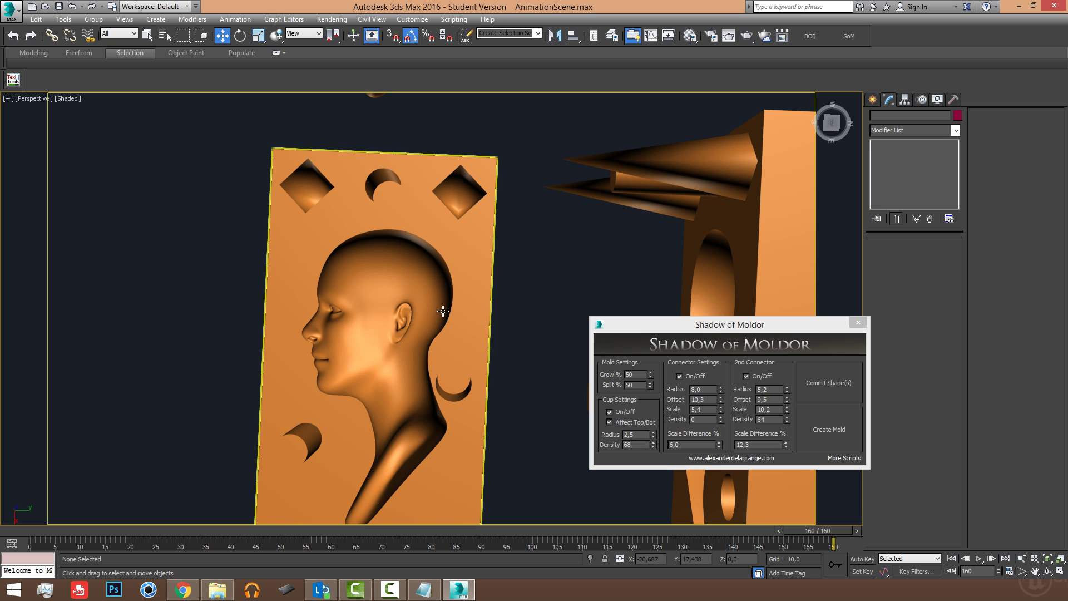
middle_click_drag(446, 310, 406, 397, "alt")
scroll(362, 420, "up", 5)
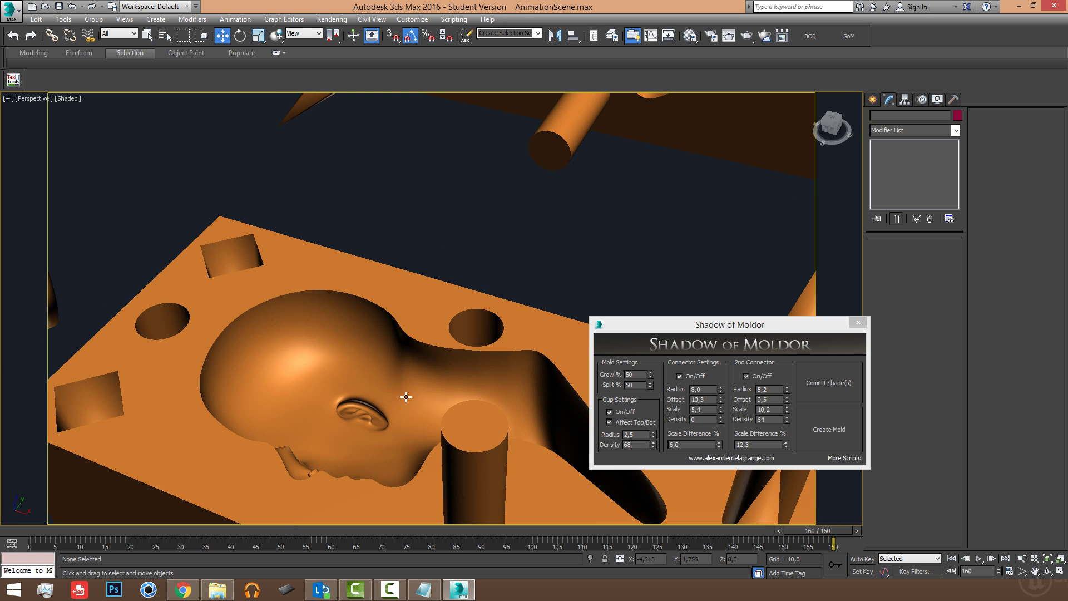
scroll(406, 396, "down", 5)
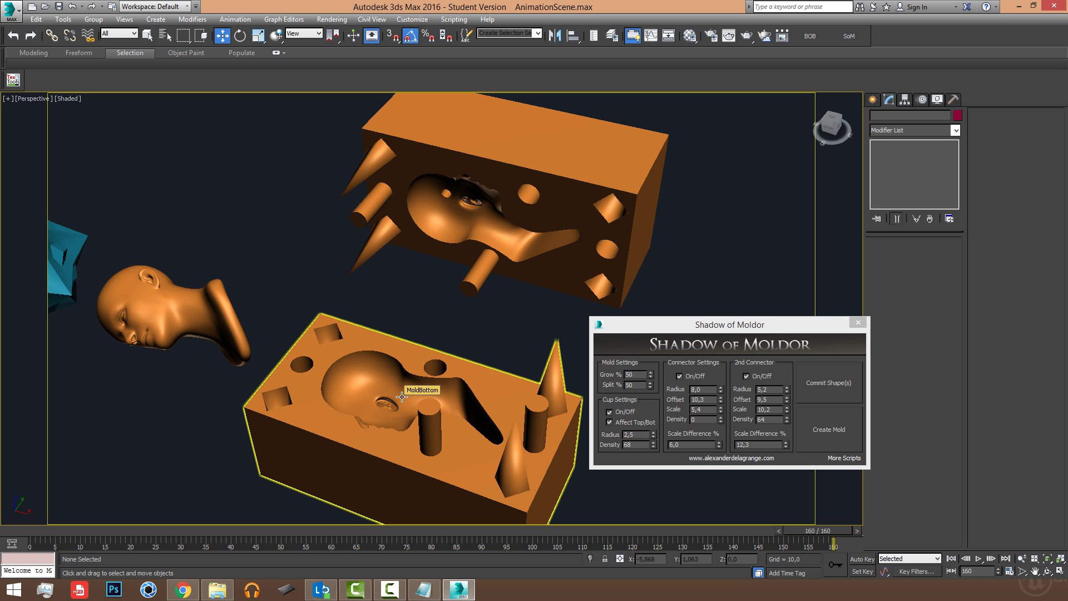
middle_click_drag(402, 397, 419, 372, "alt")
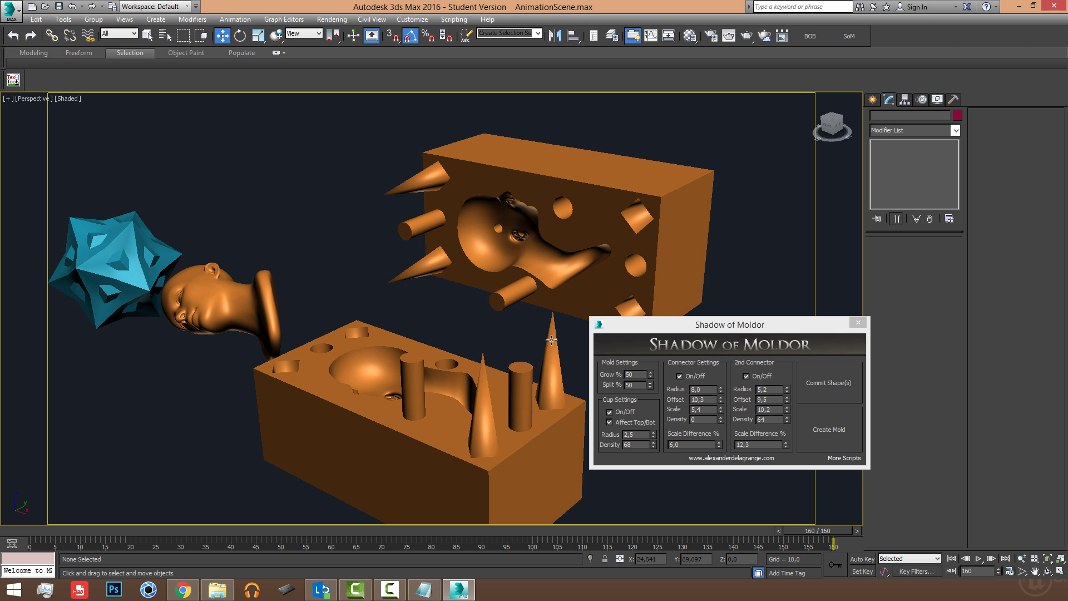